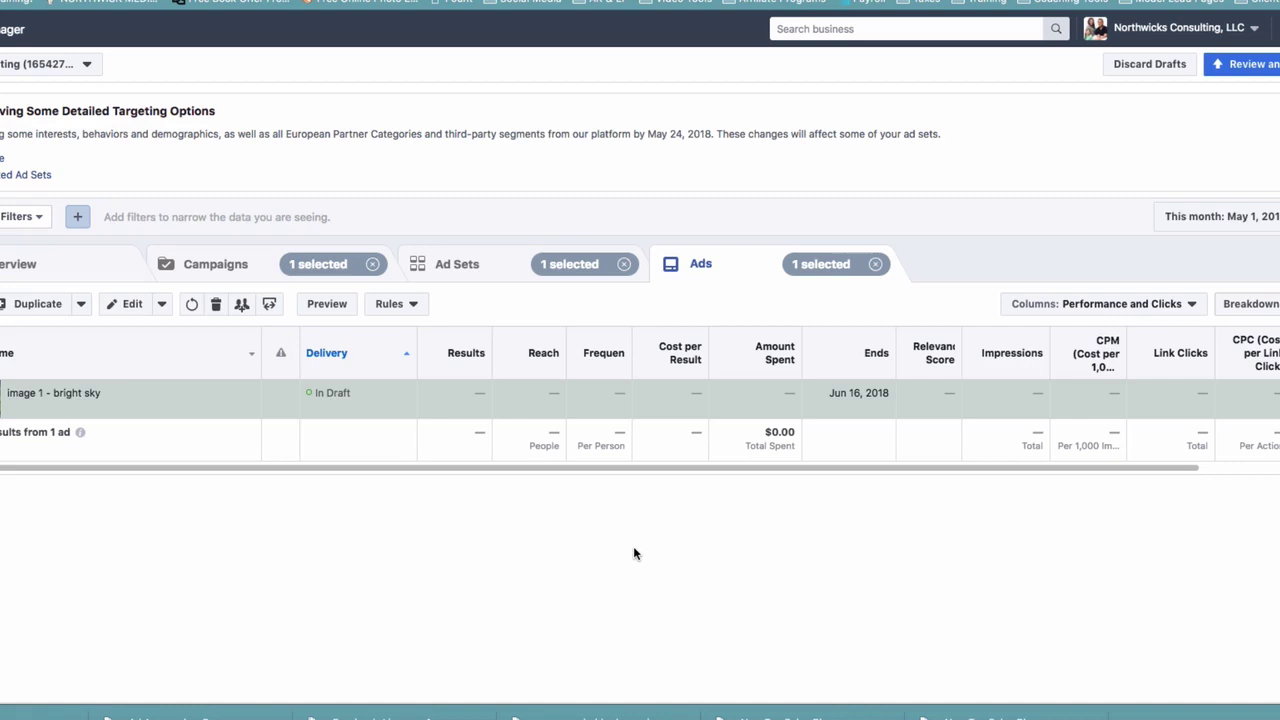
Step: Rename the draft ad "image 1 - bright sky" to "image 1 - forrest" and return to the full ads list
mouse_move(97, 410)
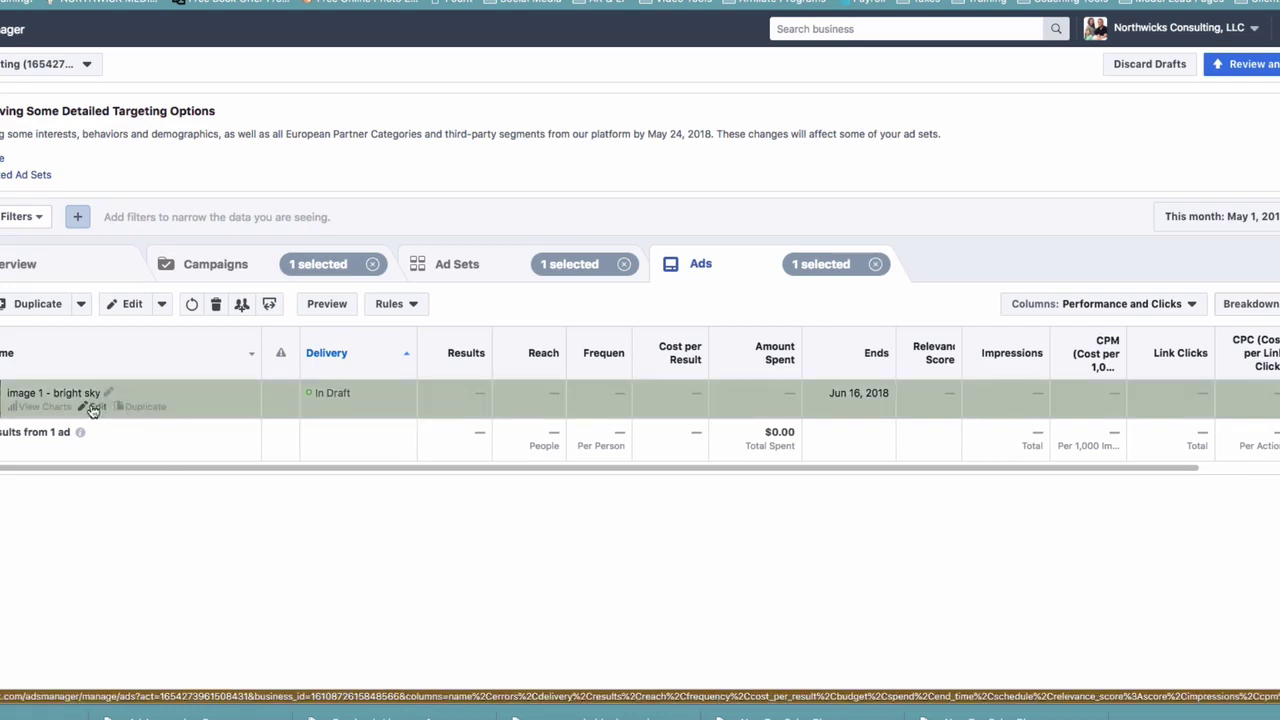
click(94, 408)
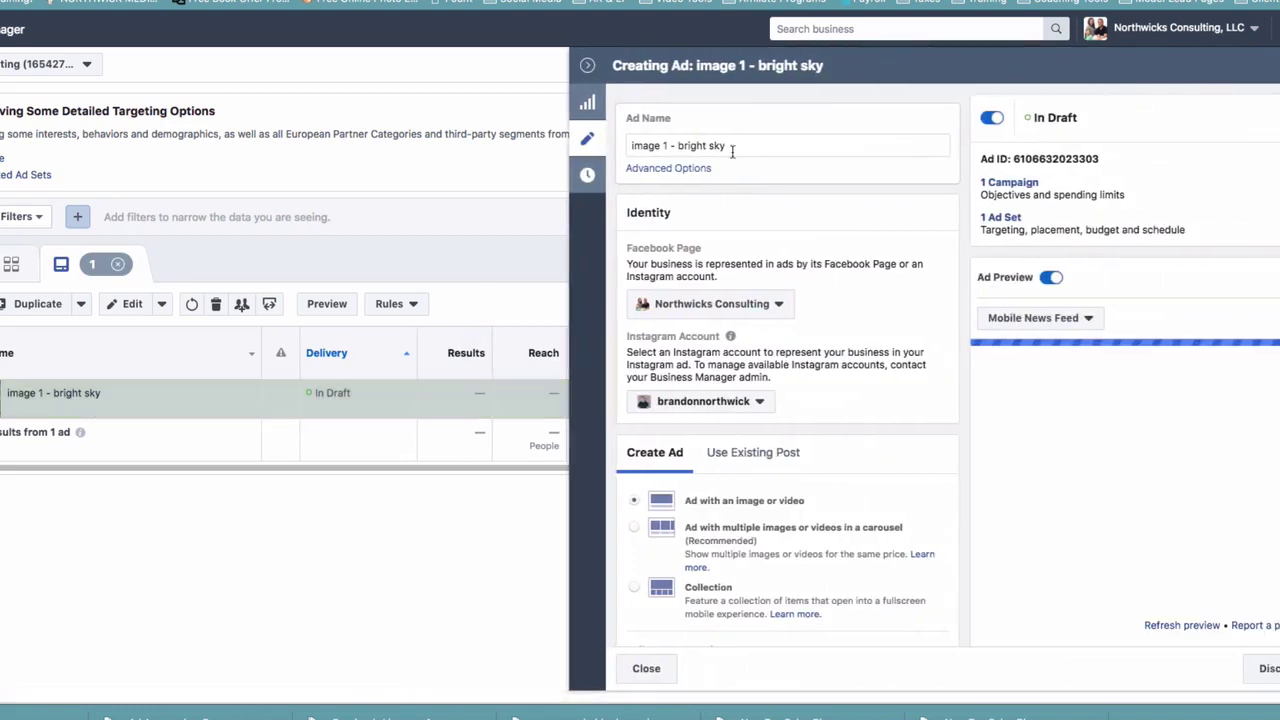
drag(670, 145, 755, 147)
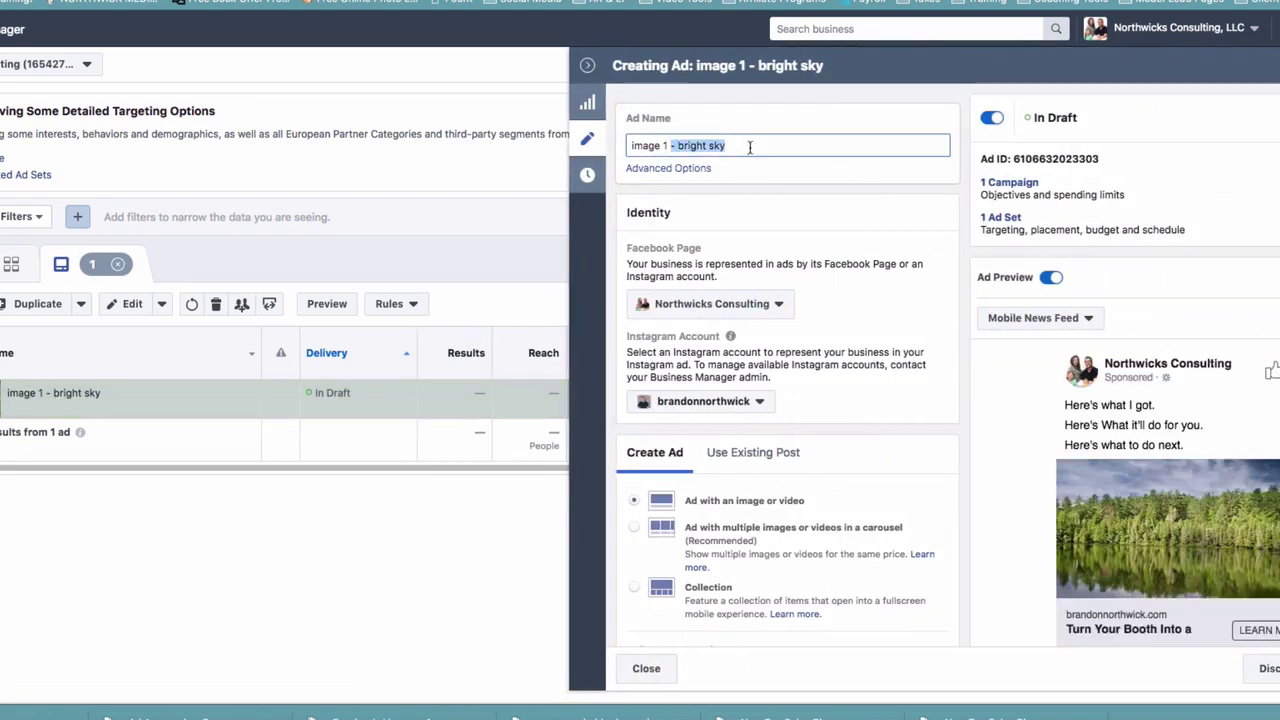
key(BackSpace)
text(- forrest)
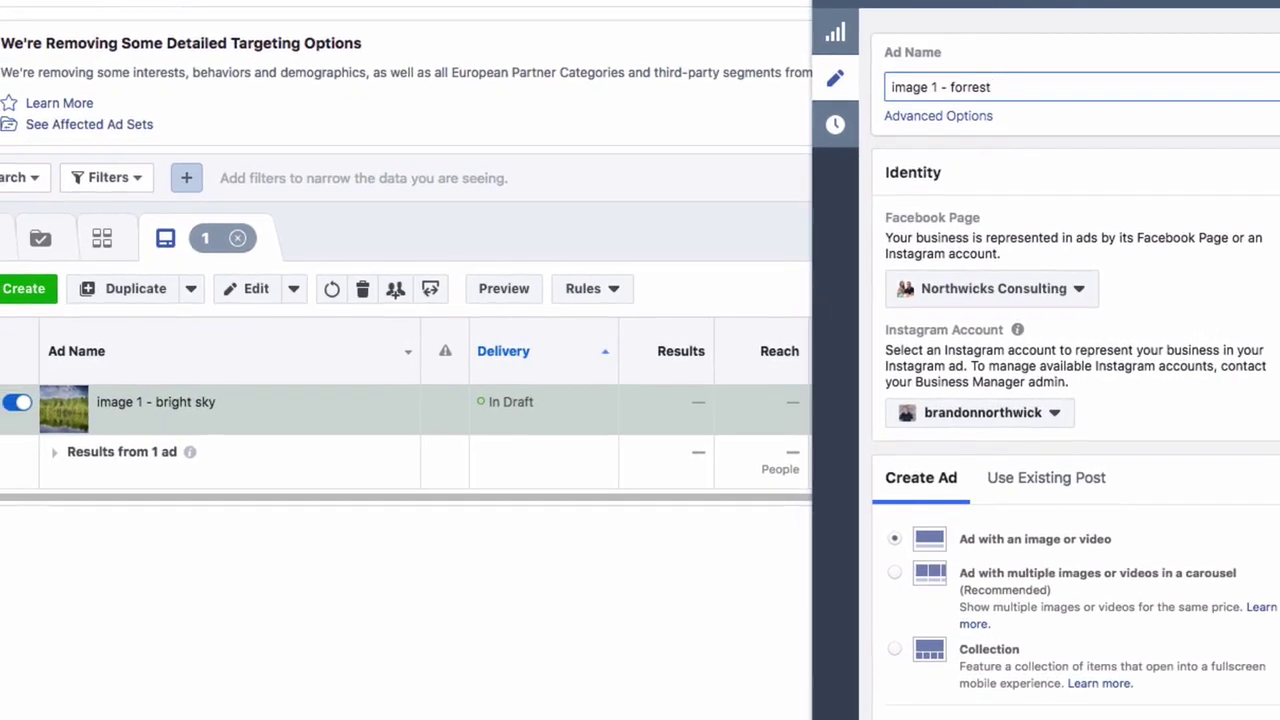
click(1130, 53)
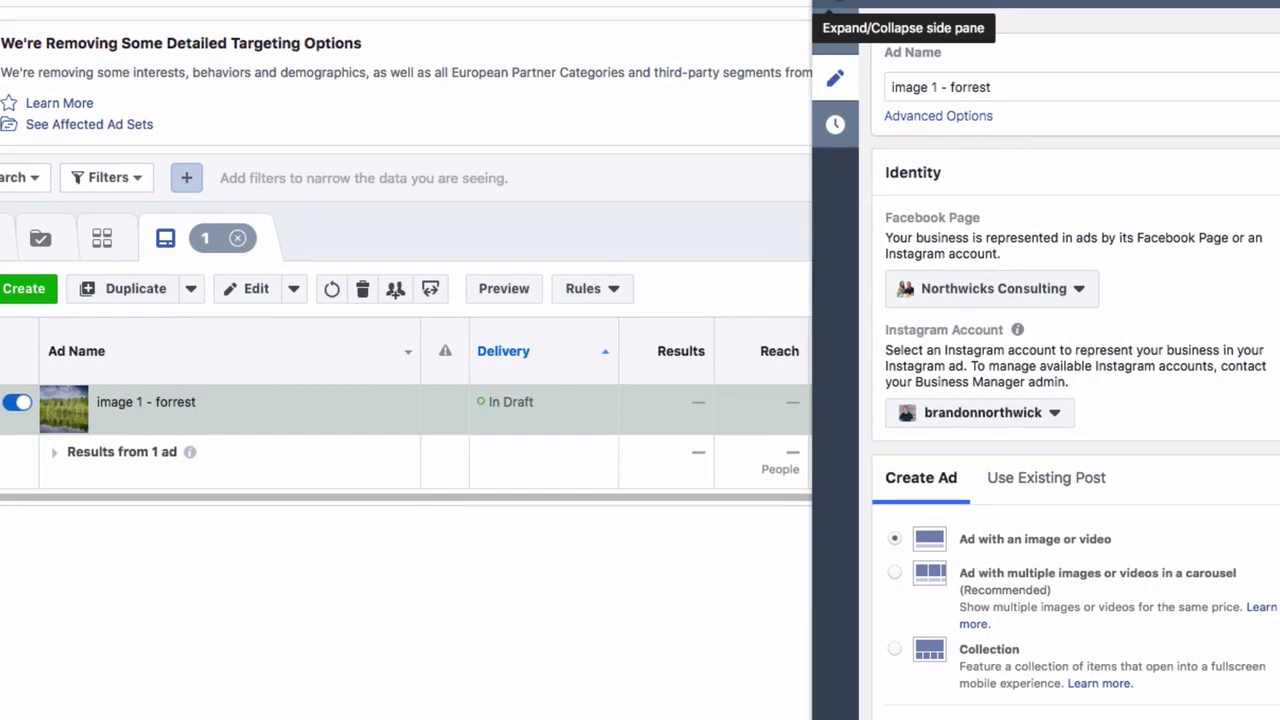
click(835, 12)
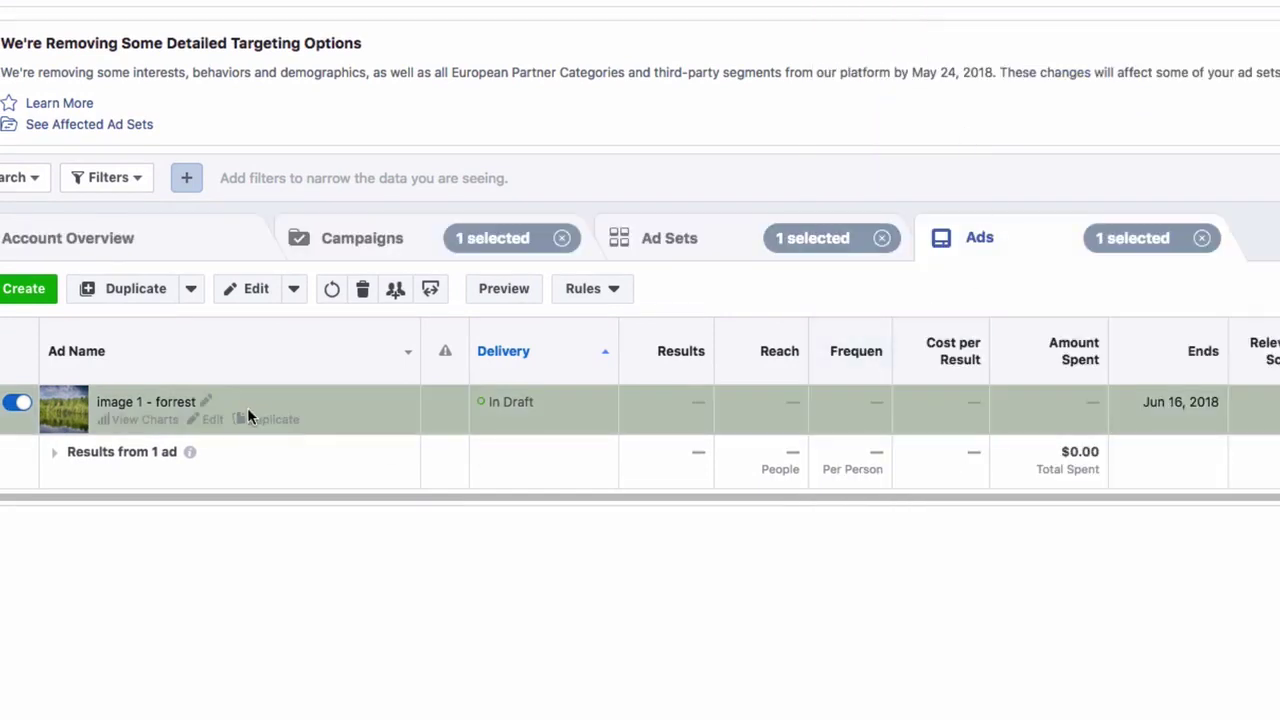
Step: Duplicate the "image 1 - forrest" ad into the existing campaign "test" and ad set "Test audience", making 2 copies
click(260, 419)
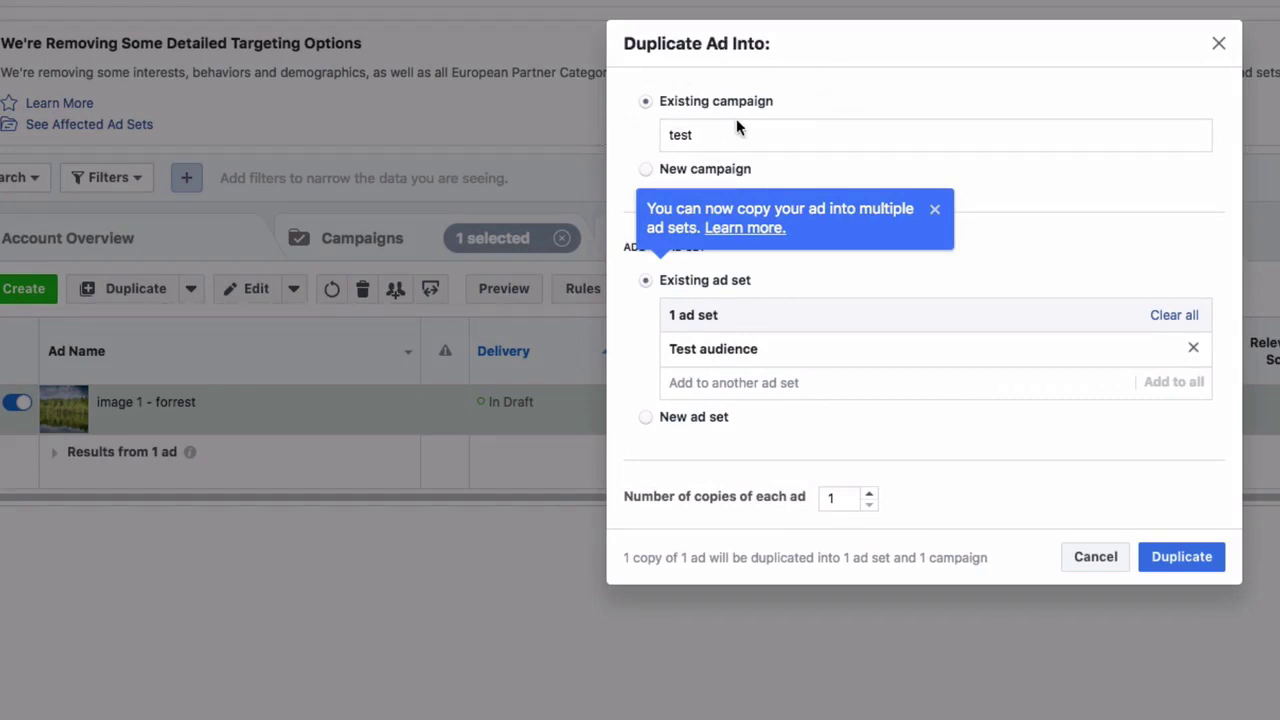
click(936, 212)
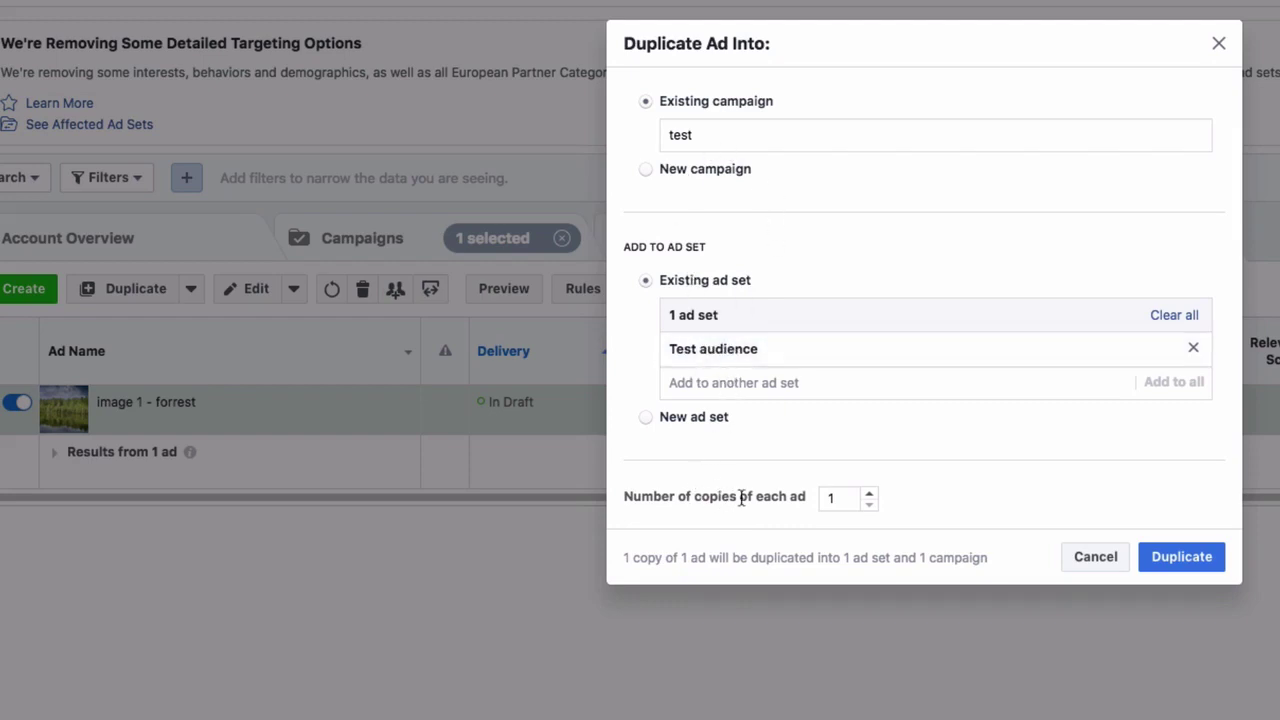
click(871, 495)
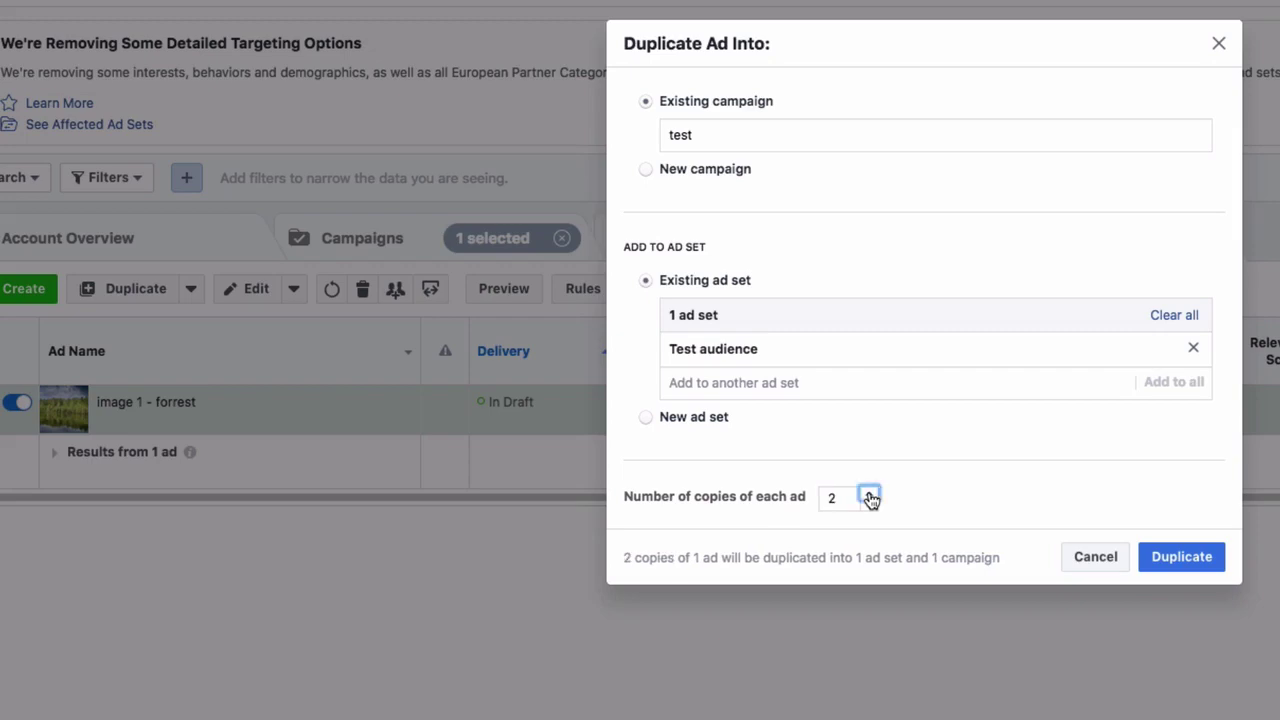
click(1181, 556)
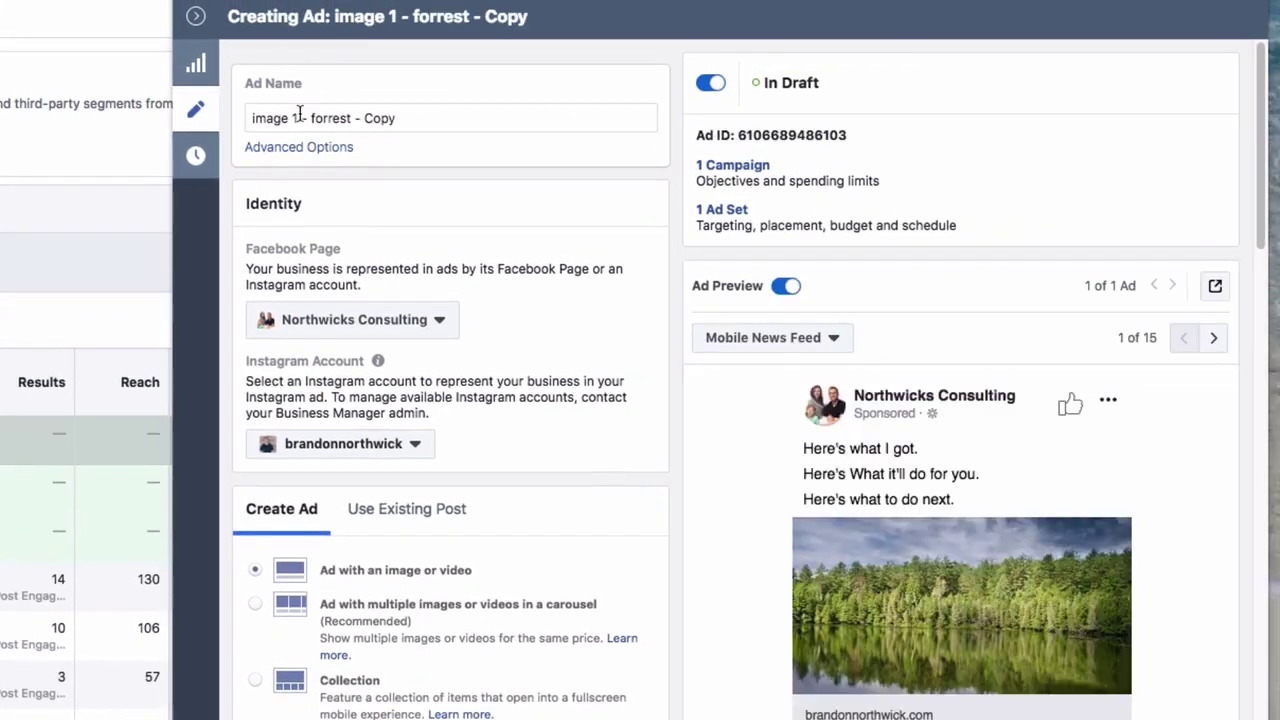
Step: Rename the first copied ad as "image 2 - busy booth"
click(299, 117)
key(BackSpace)
text(2)
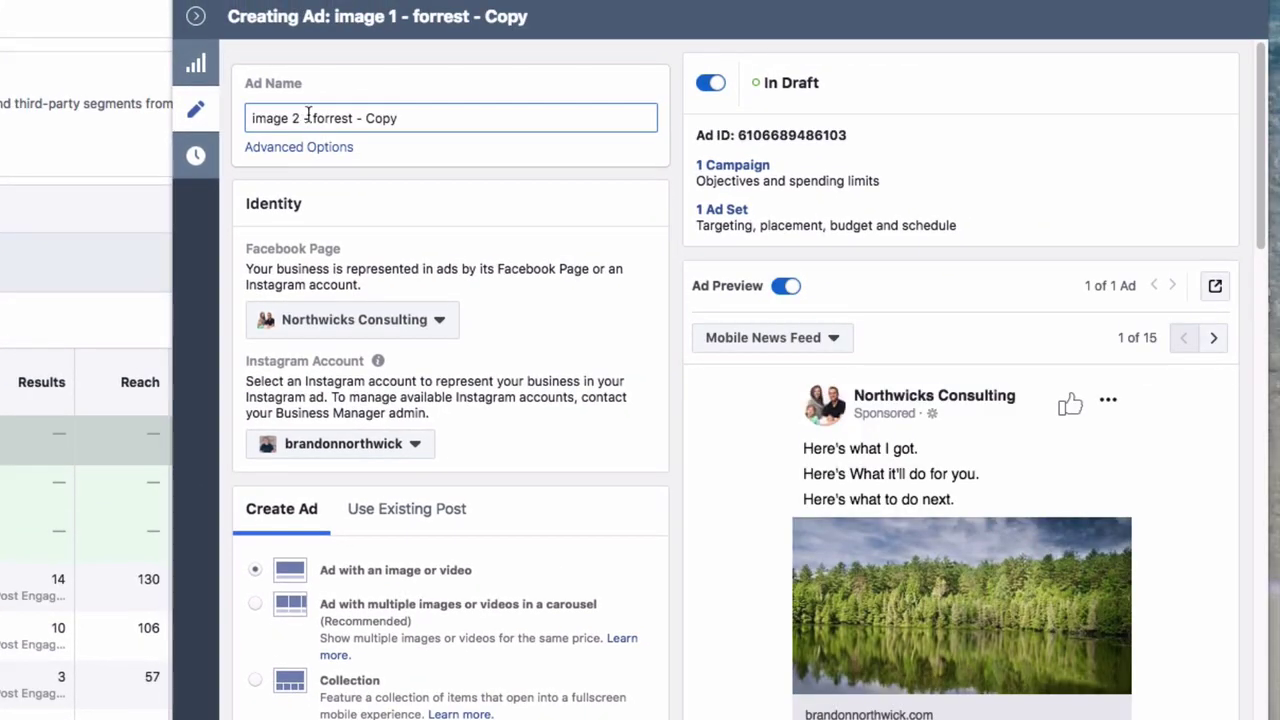
drag(314, 120, 430, 120)
key(BackSpace)
text(busy bo)
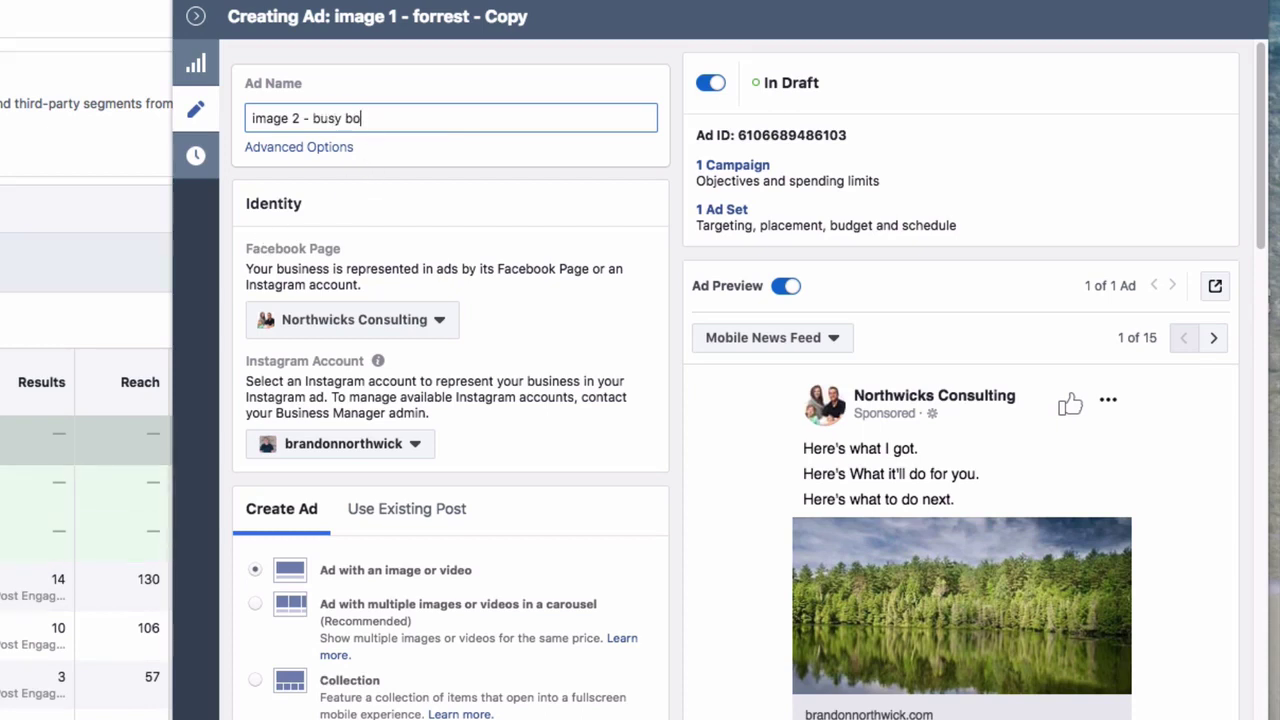
text(ok)
key(BackSpace)
key(BackSpace)
text(oth)
click(390, 198)
Step: Clear the forest image from the "image 2 - busy booth" ad and open the selection of a replacement image
scroll(520, 251, down, 10)
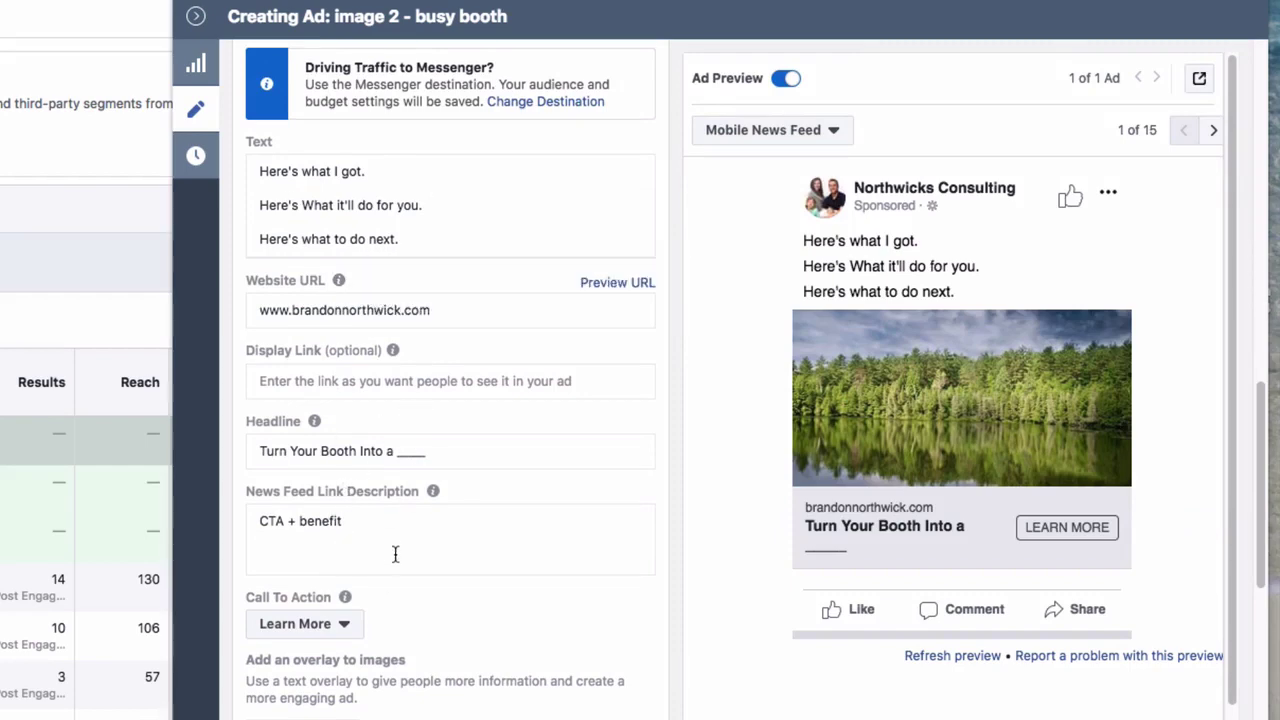
scroll(395, 546, up, 1)
scroll(396, 546, up, 8)
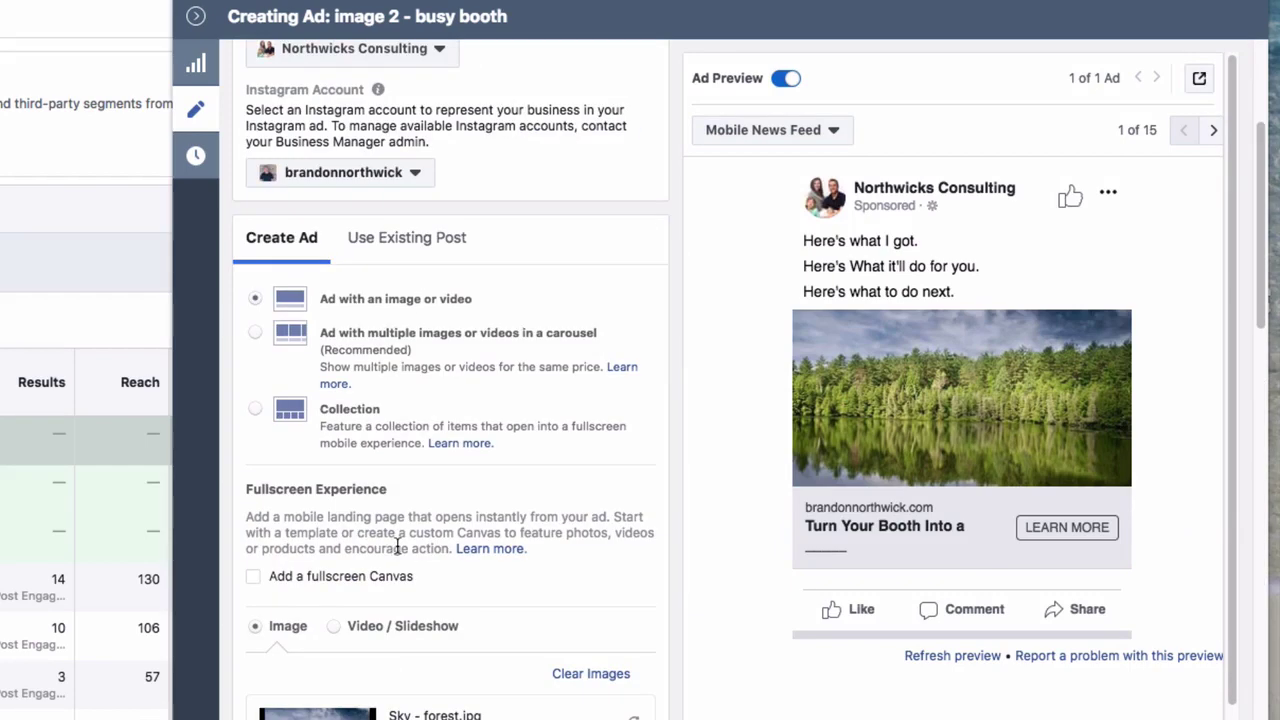
scroll(396, 543, down, 2)
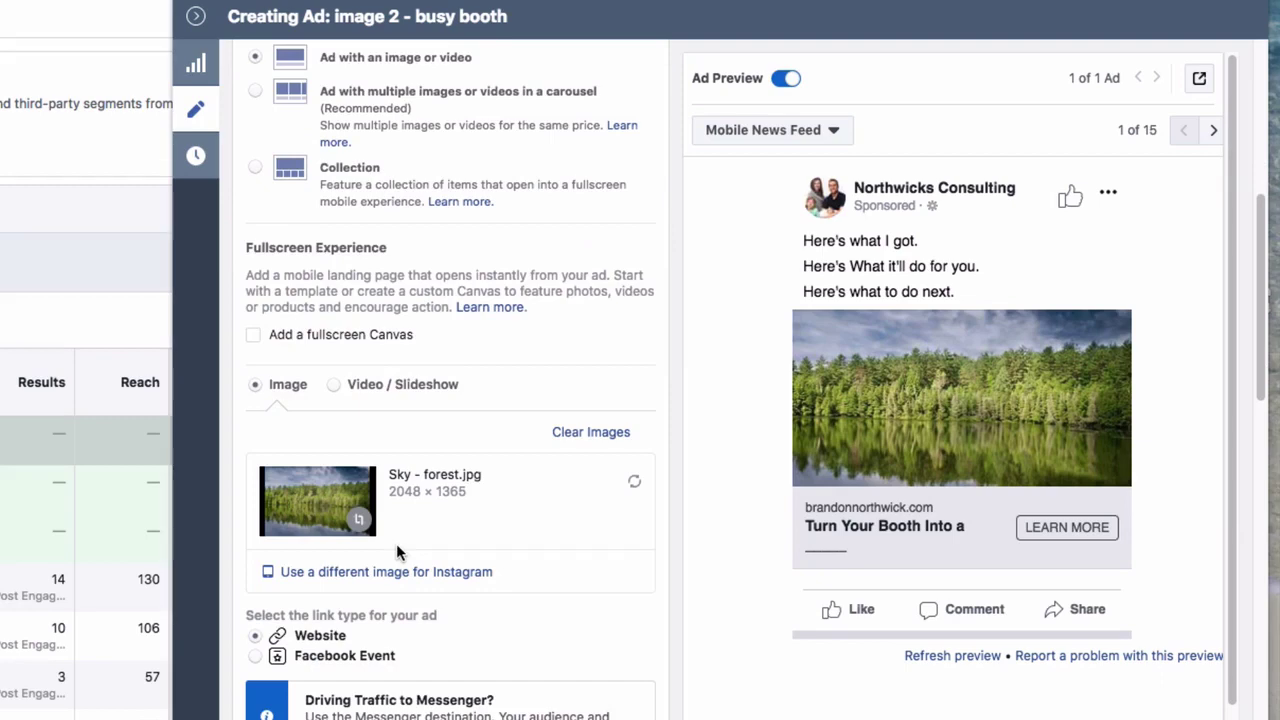
click(591, 433)
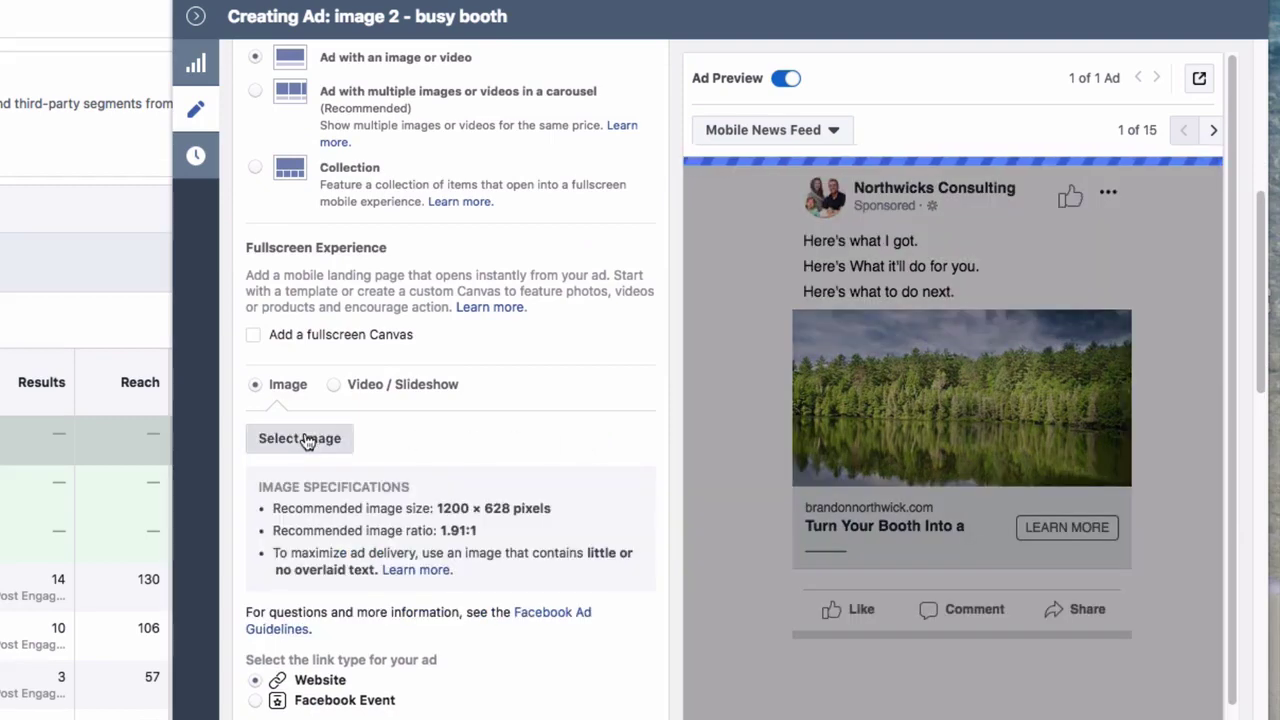
click(308, 439)
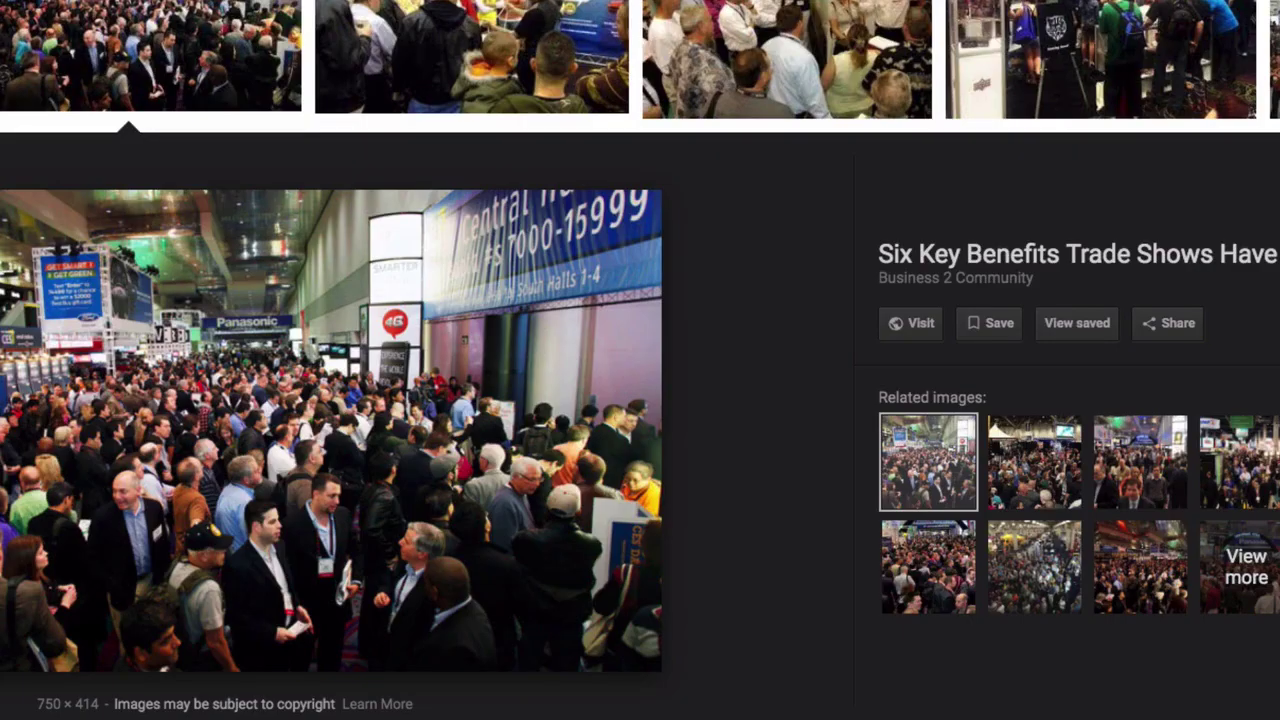
Step: In Google Images, save the crowded trade show floor photo to Downloads as a JPEG image
right_click(100, 439)
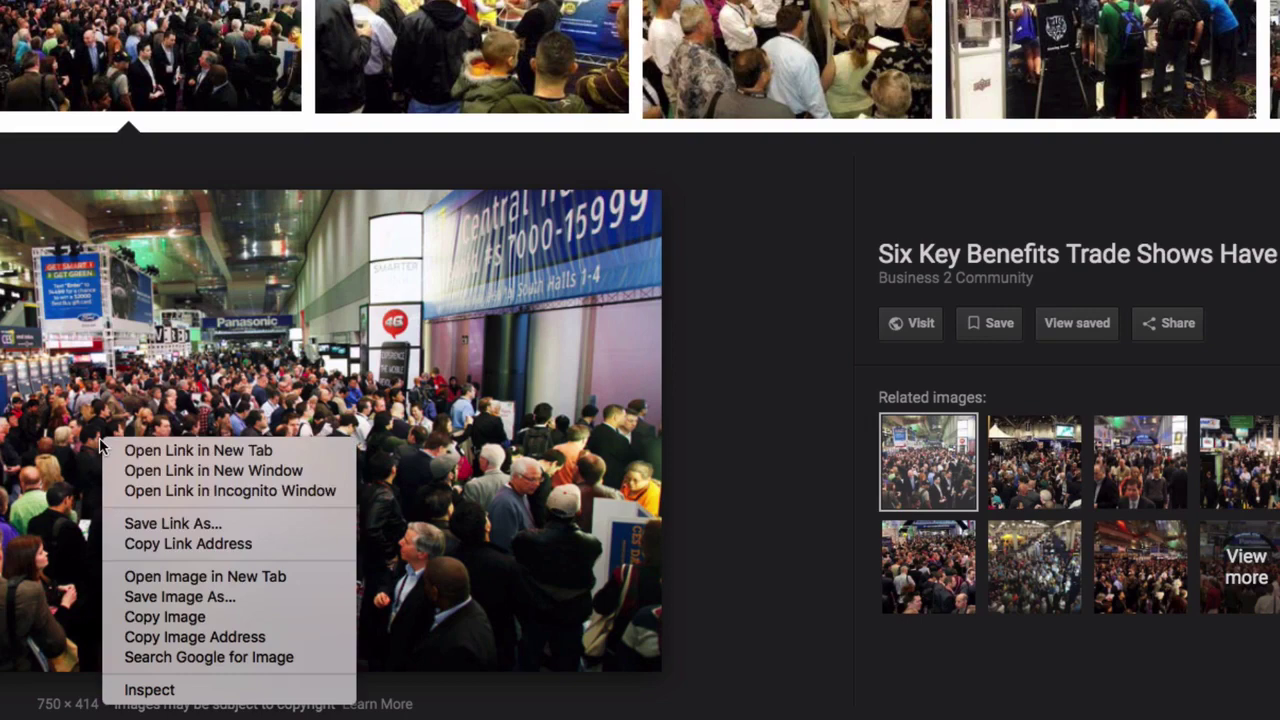
click(175, 597)
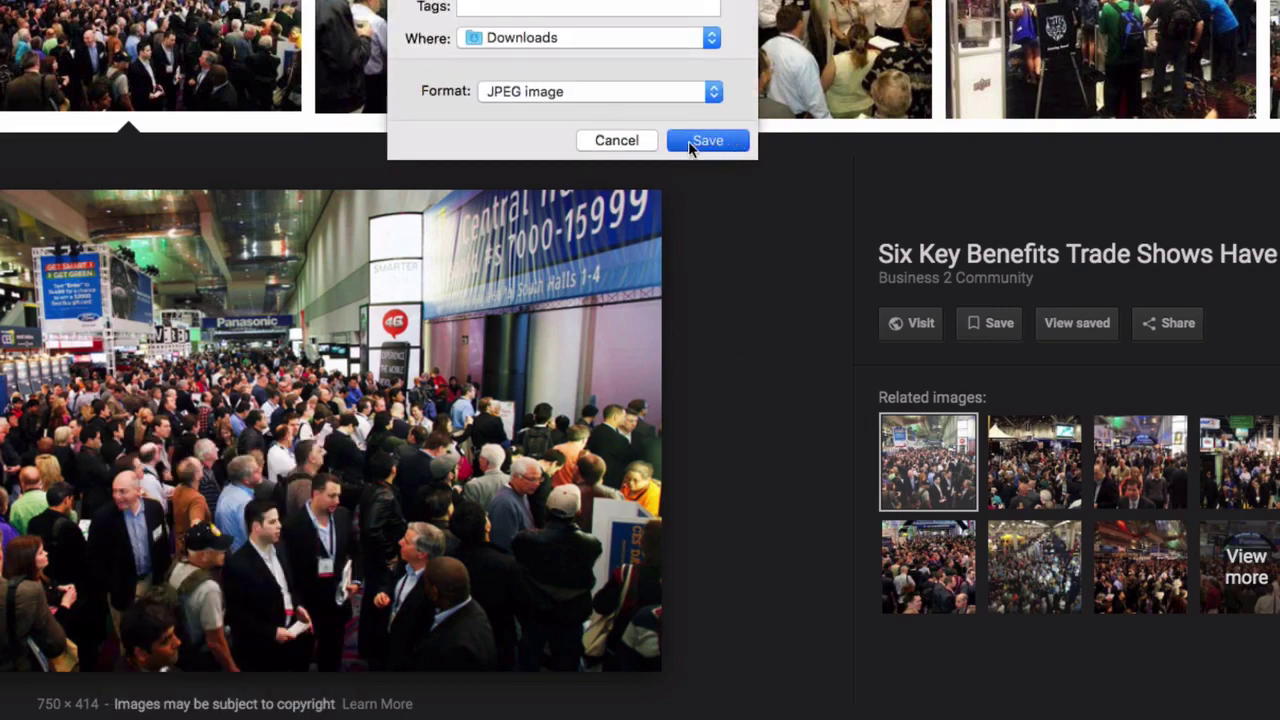
click(699, 143)
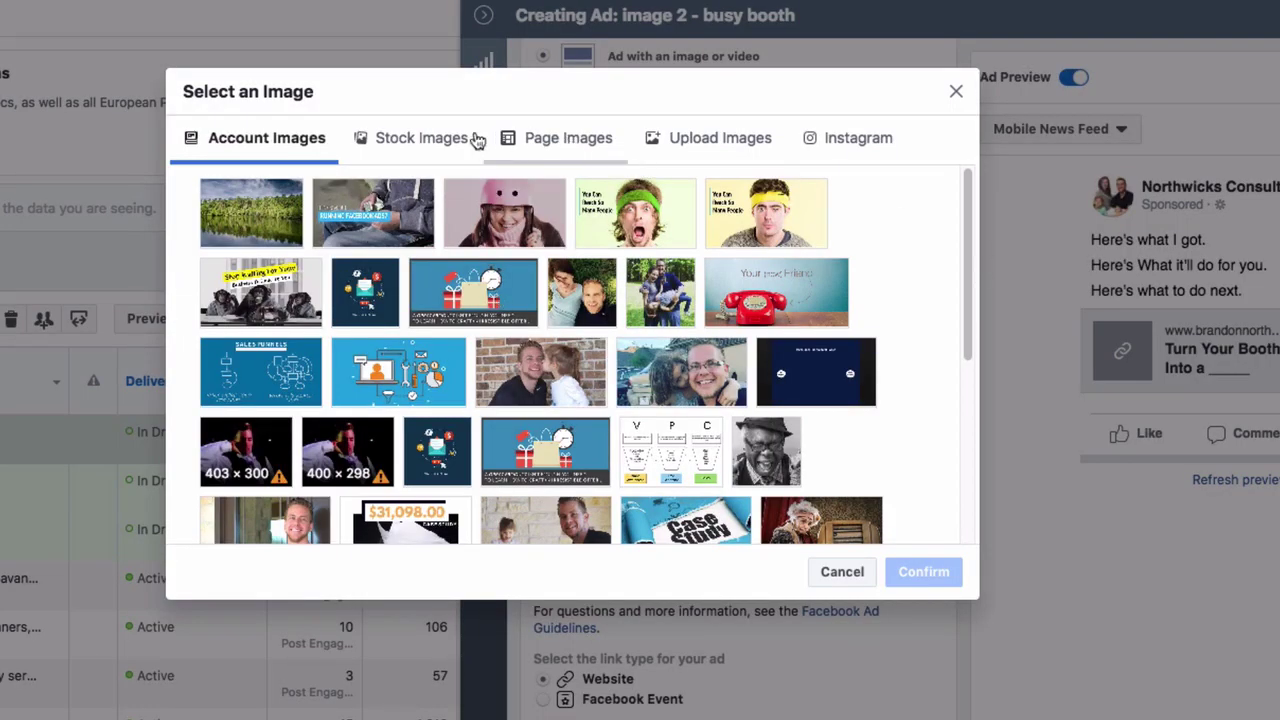
Step: Back in Ads Manager, upload 2012-CES-trade-show-floor.jpg and confirm it as the image for the "image 2 - busy booth" ad
click(742, 140)
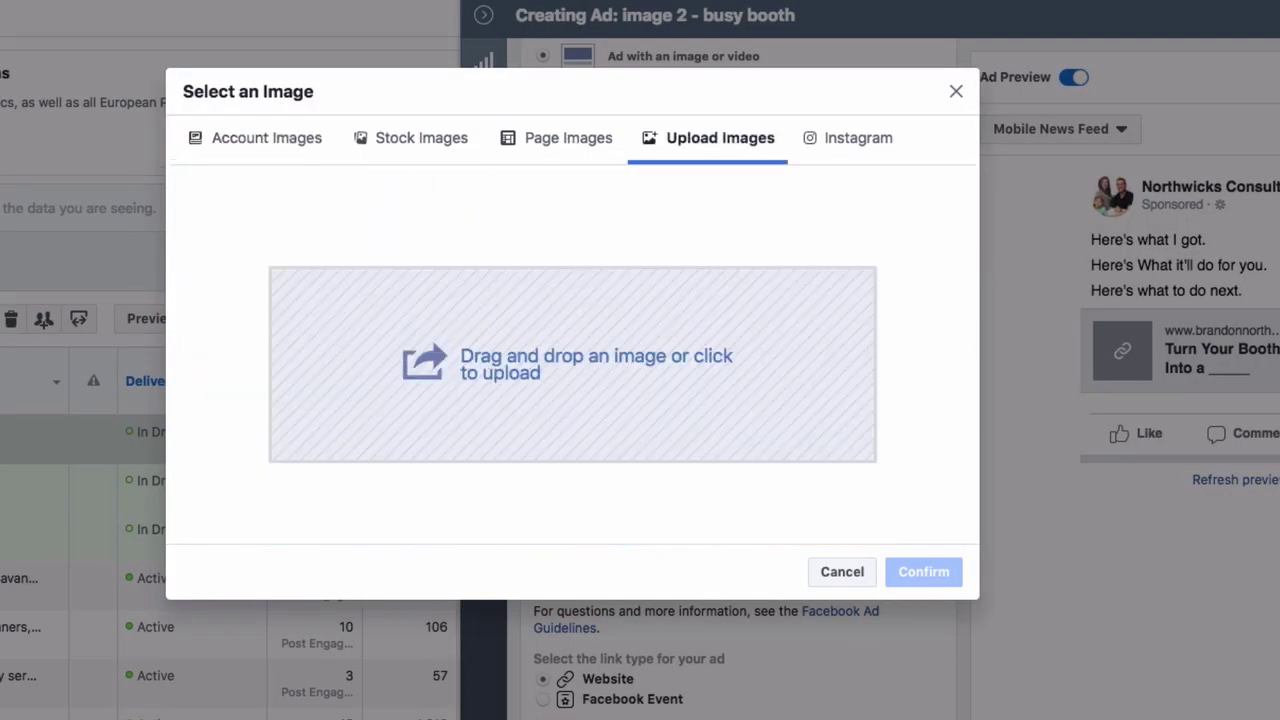
drag(137, 614, 512, 368)
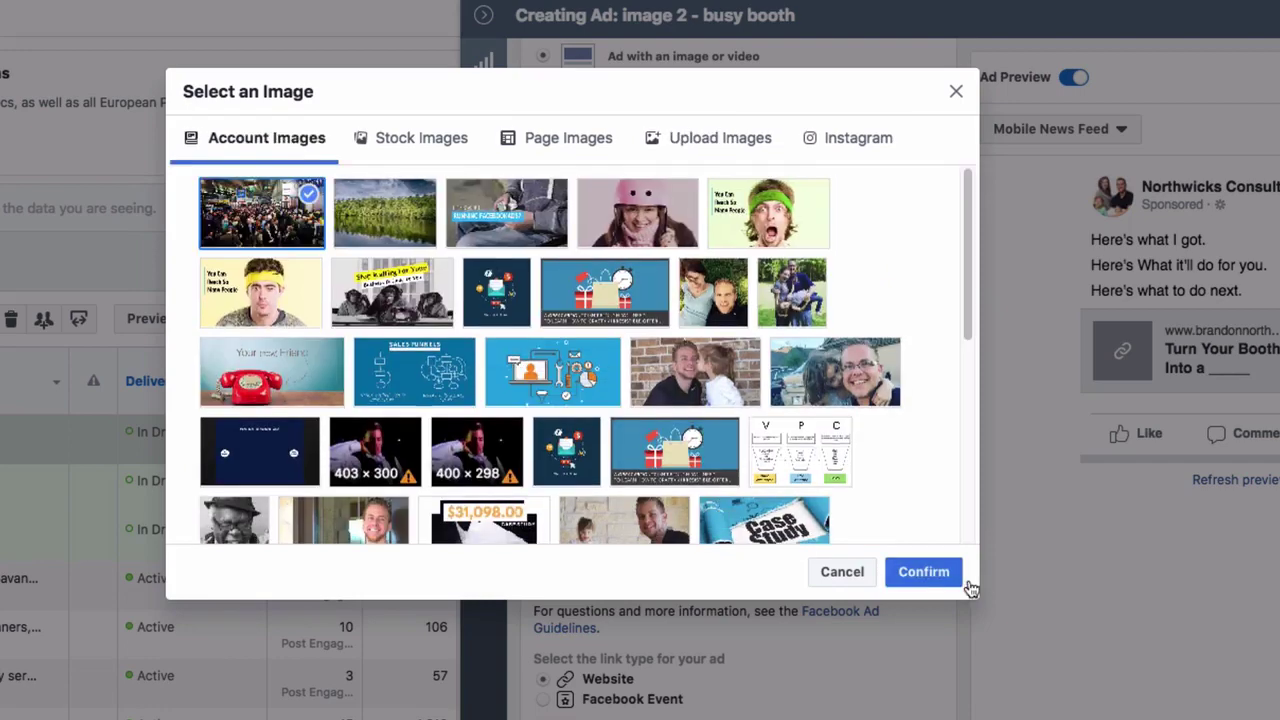
click(936, 576)
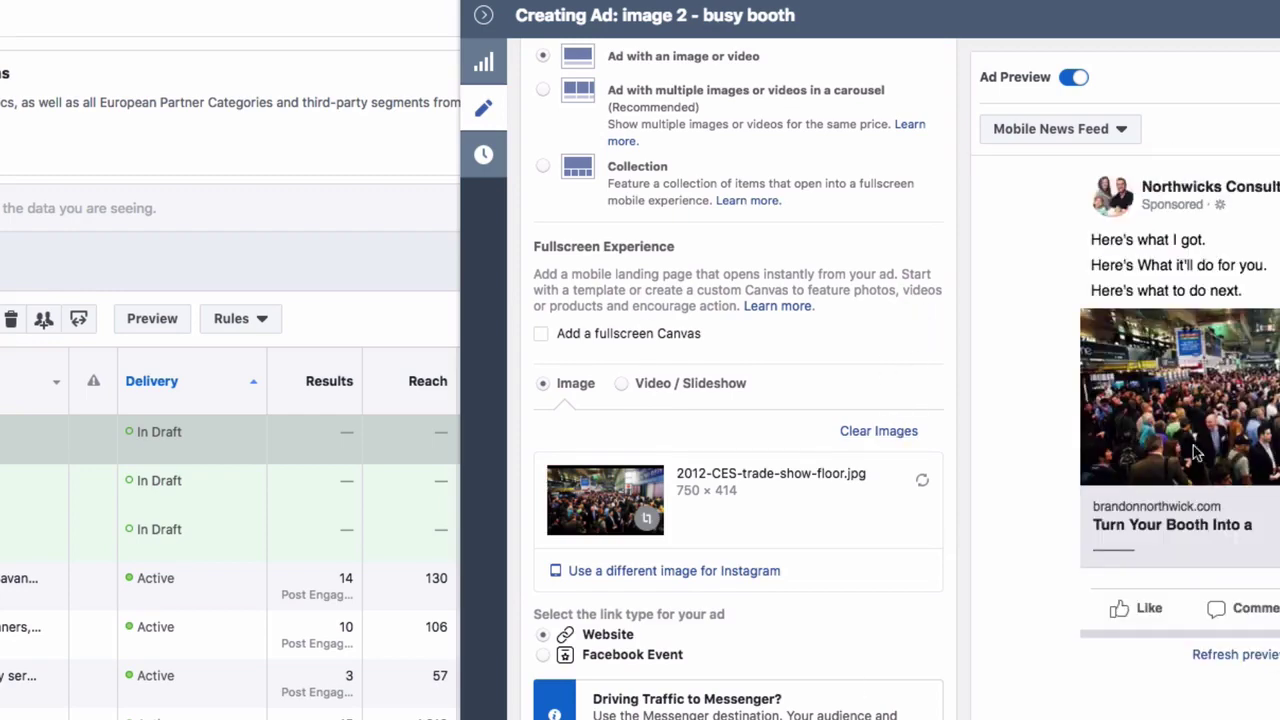
scroll(697, 283, up, 5)
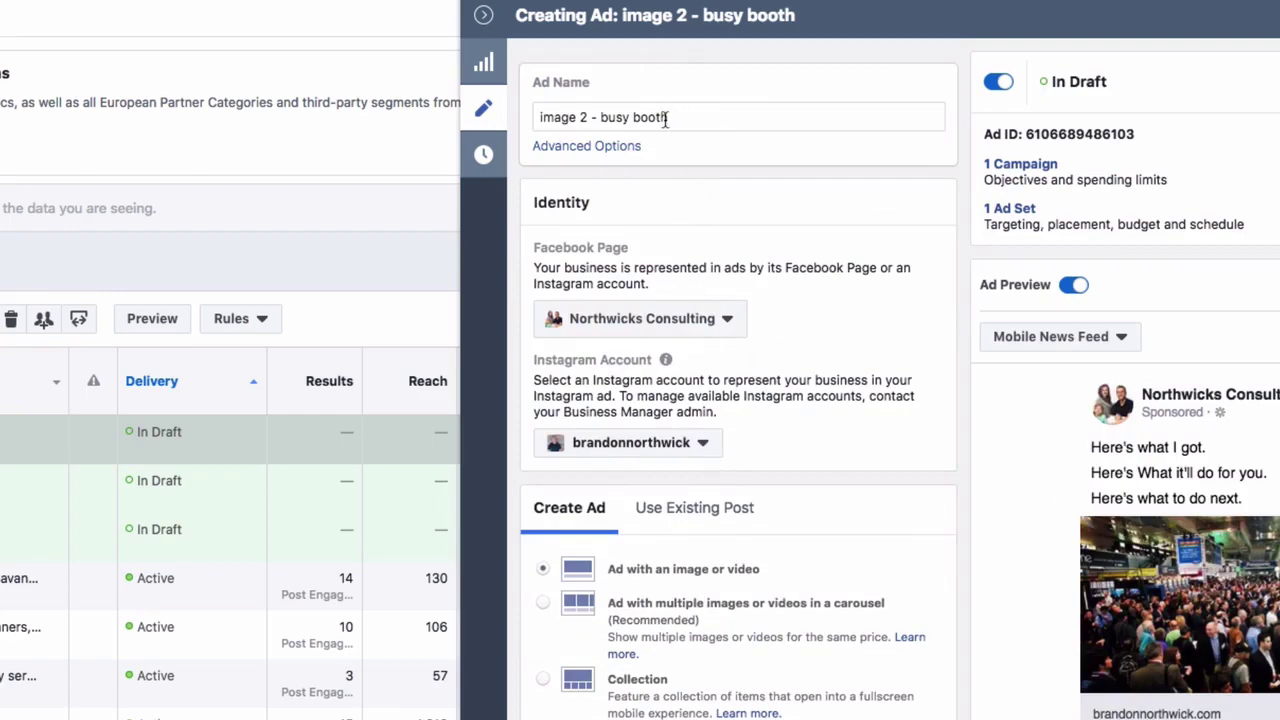
click(626, 117)
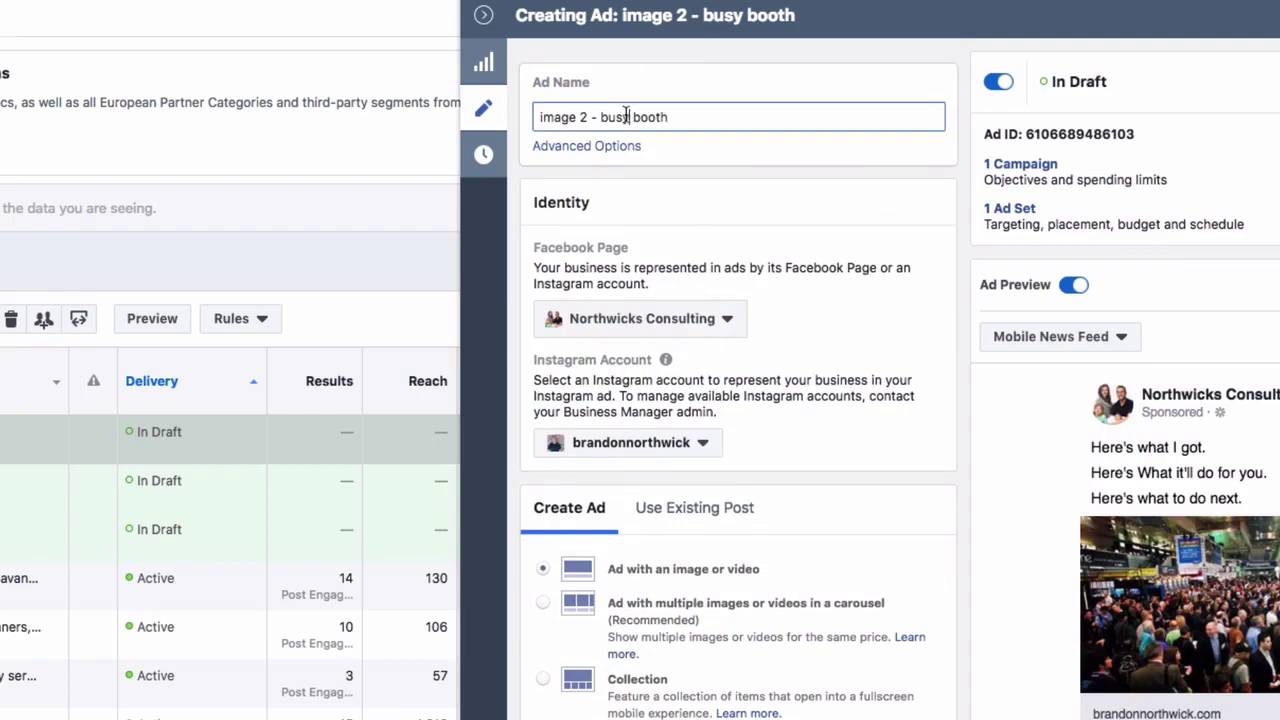
click(699, 166)
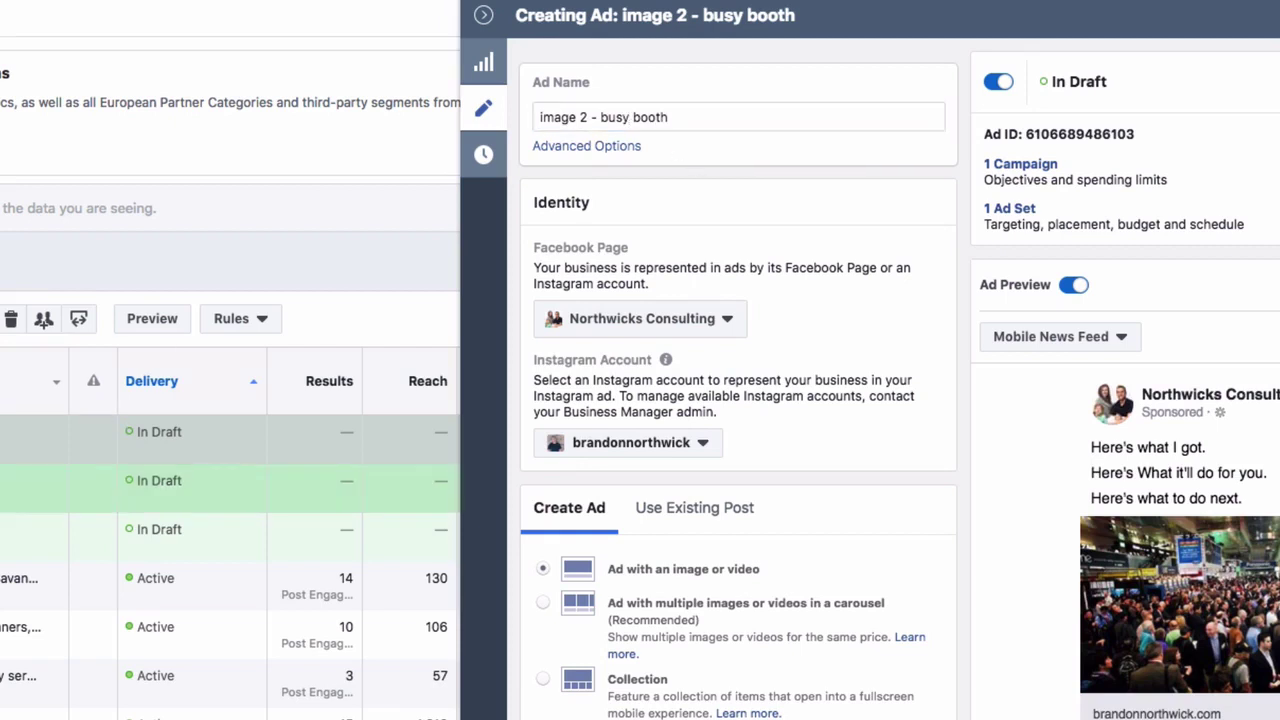
Step: Rename the second copied ad, "image 1 - forrest - Copy", as "image 3 - empty booth"
click(586, 117)
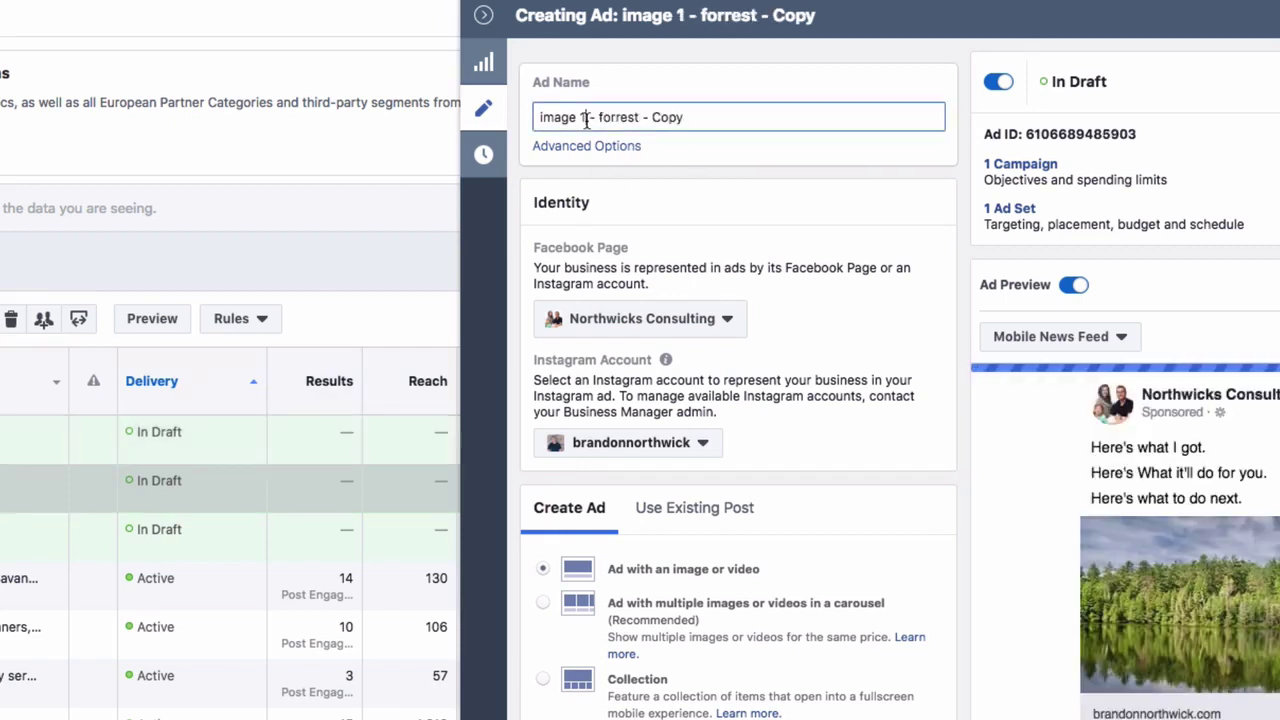
double_click(586, 117)
text(3)
drag(601, 117, 743, 117)
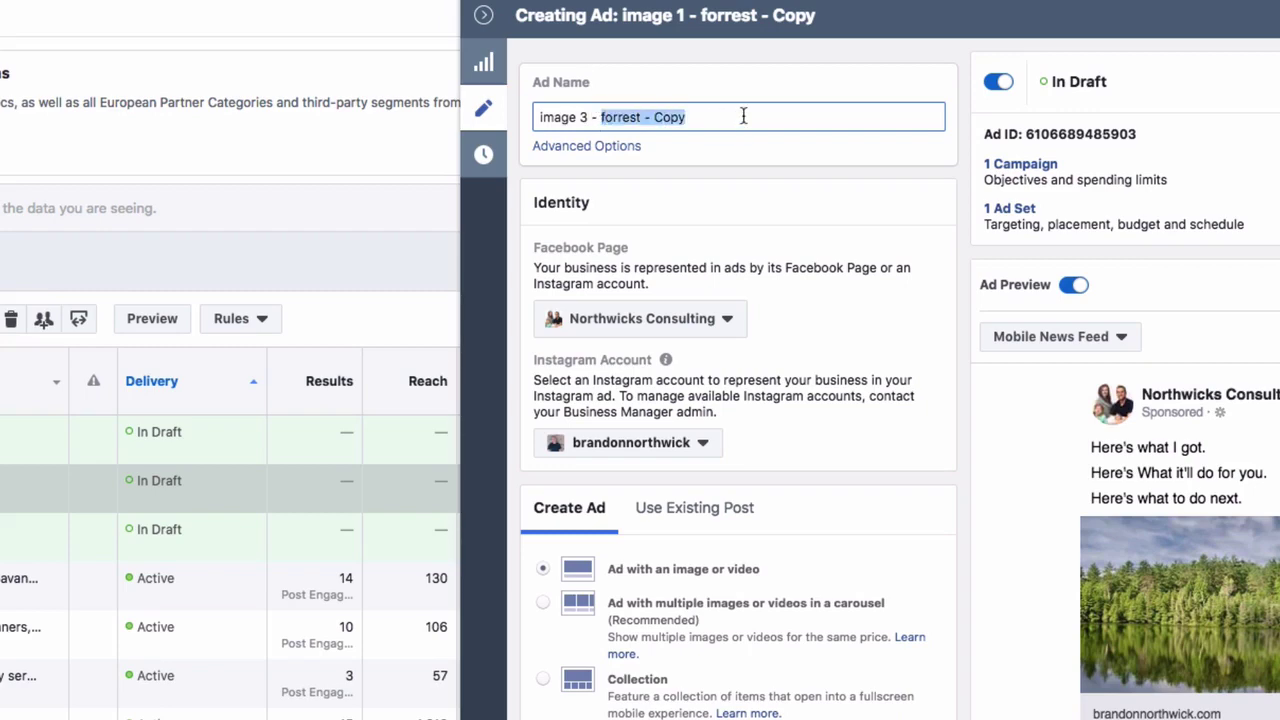
text(empty boo)
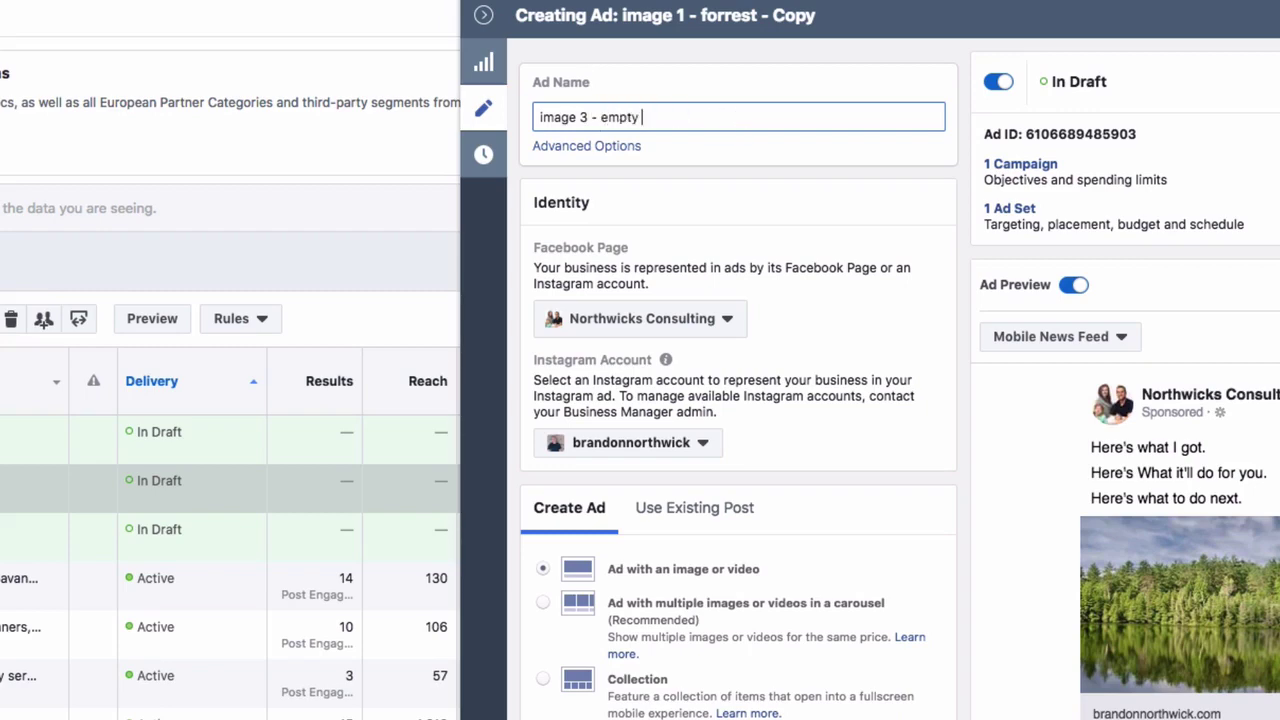
text(th)
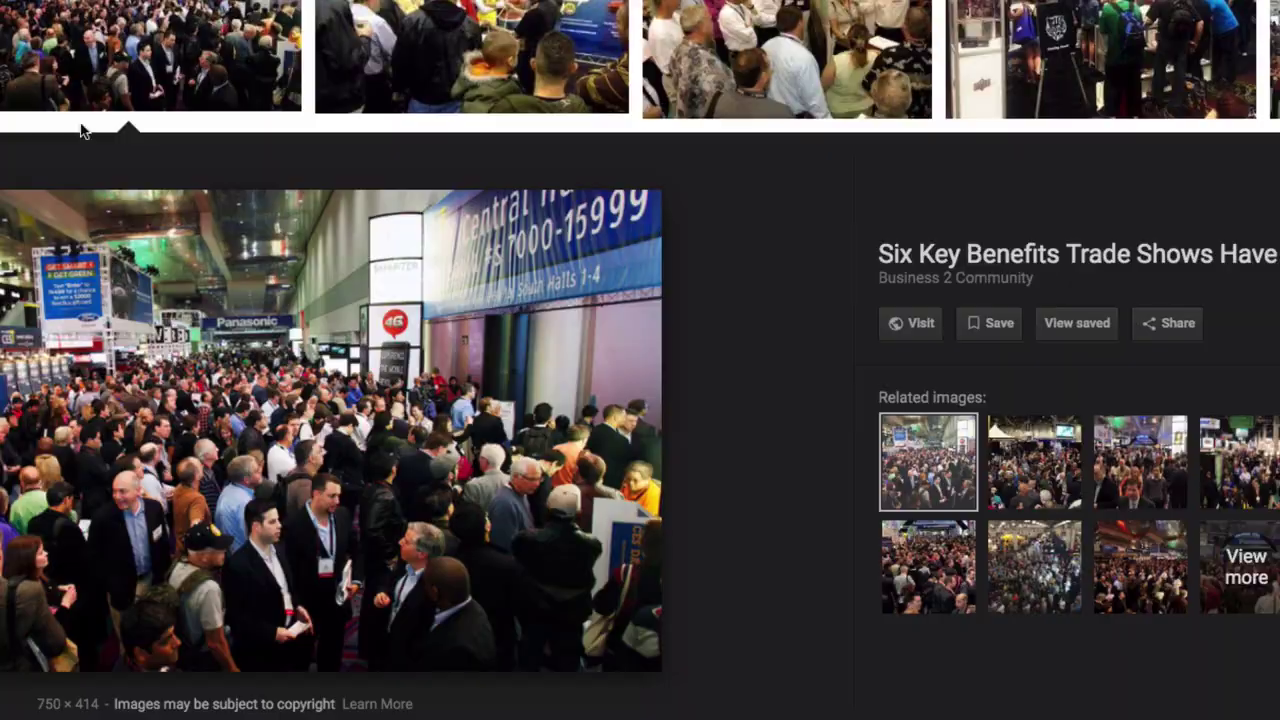
Step: In Google Images, look through the "empty trade show booth" results and open the photo of the blue-draped booth
scroll(84, 130, up, 5)
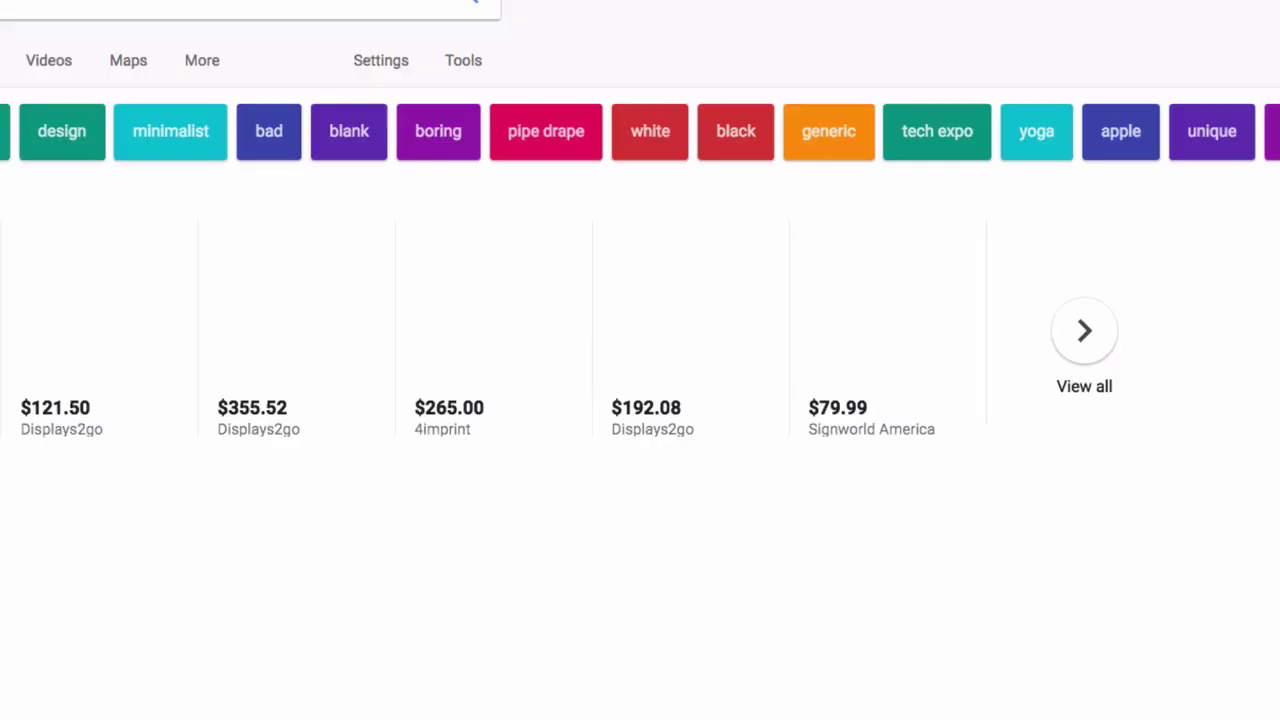
scroll(272, 284, down, 5)
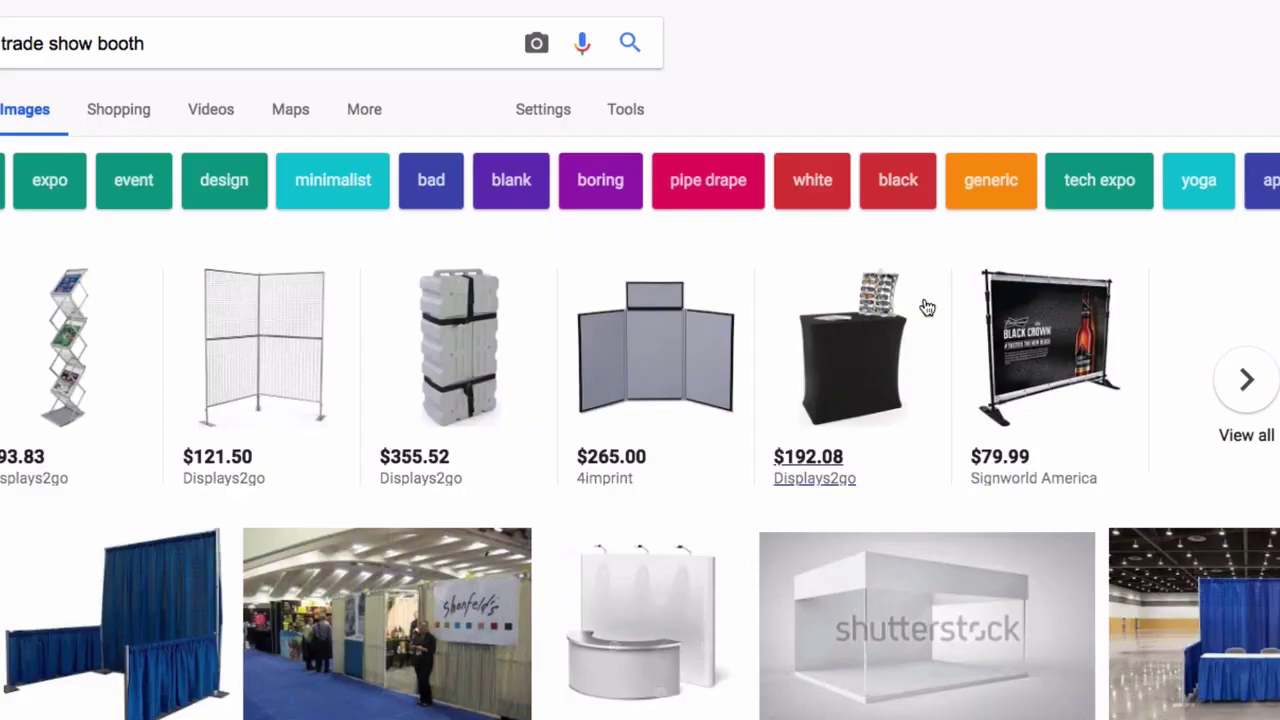
click(1180, 200)
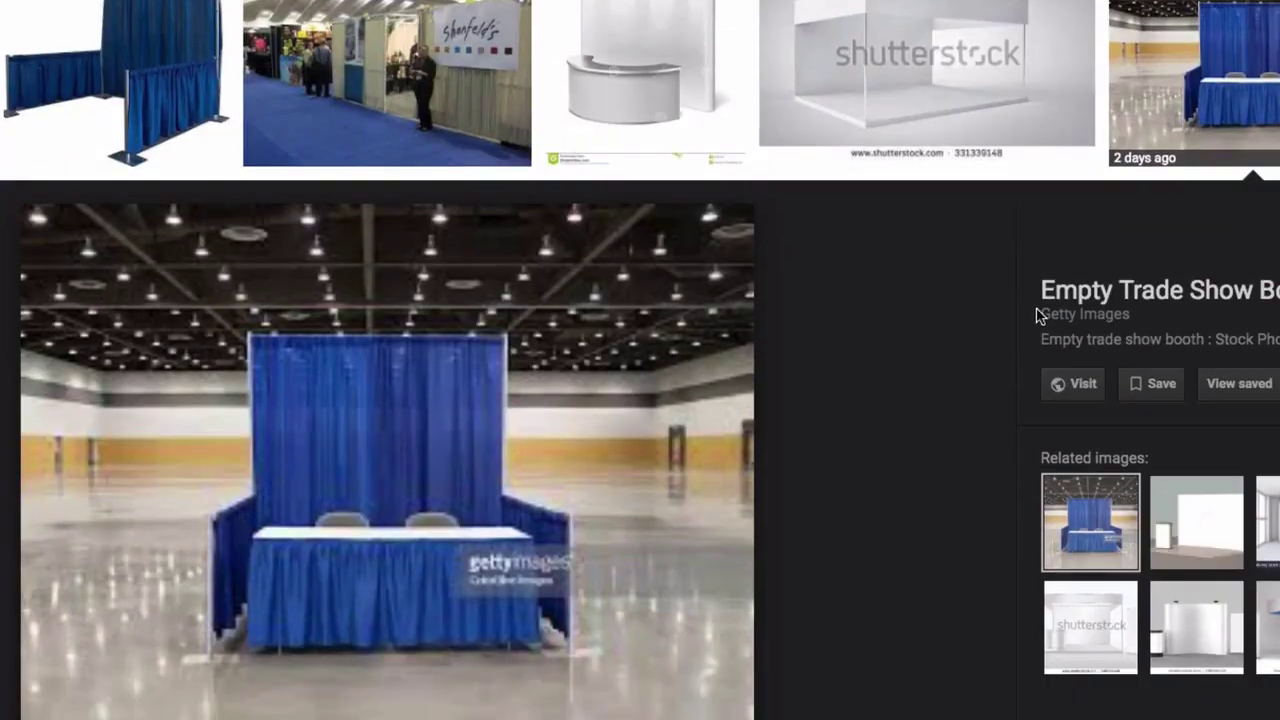
scroll(1040, 316, down, 4)
scroll(940, 303, up, 1)
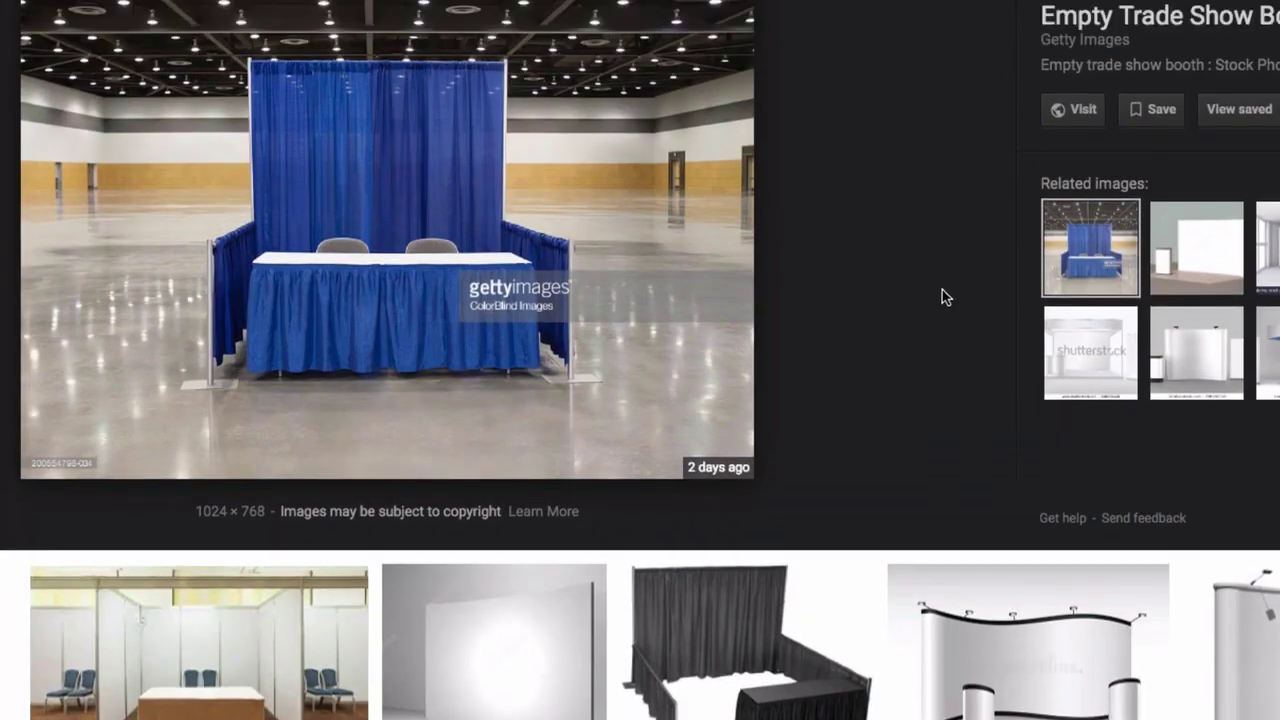
scroll(782, 292, down, 4)
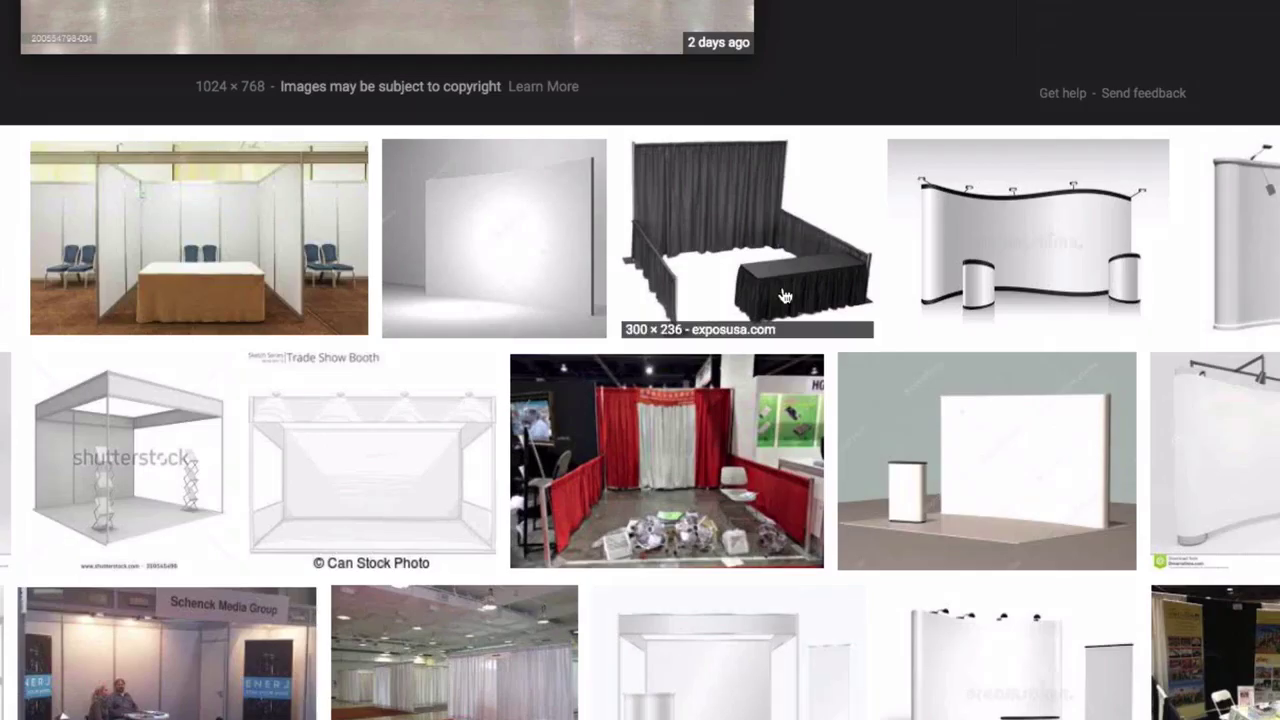
scroll(600, 275, up, 4)
right_click(481, 187)
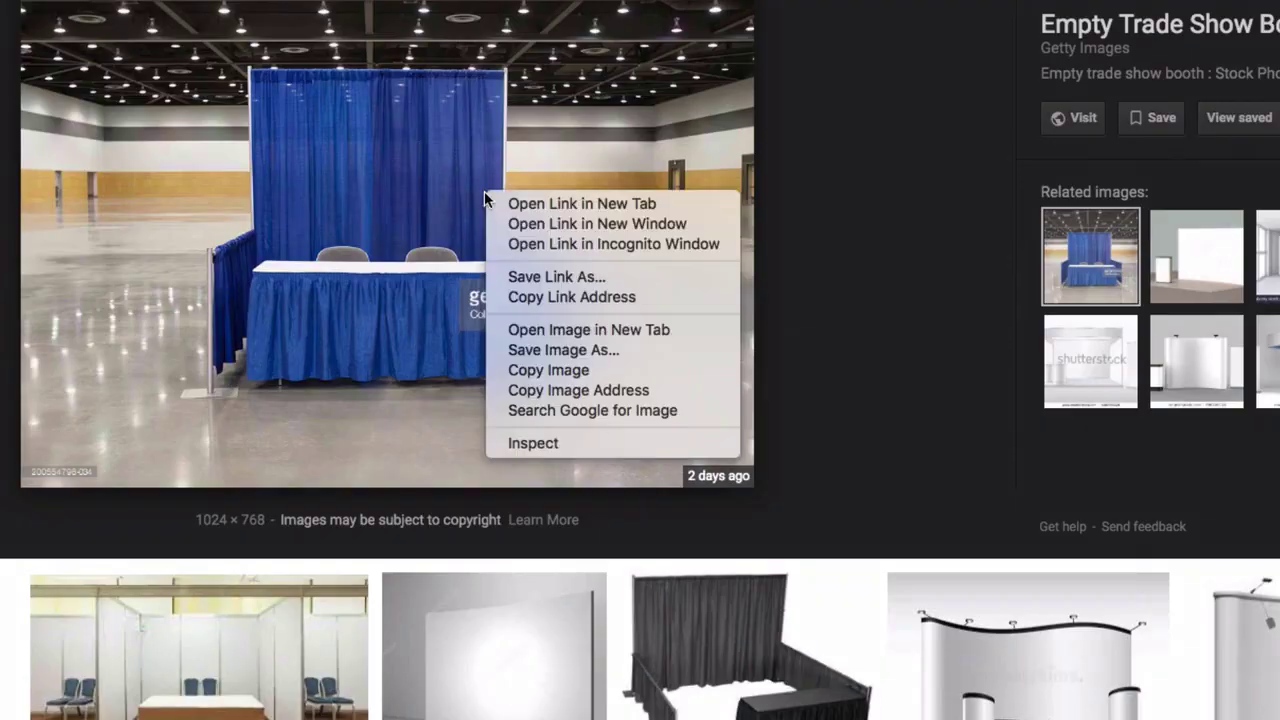
click(537, 350)
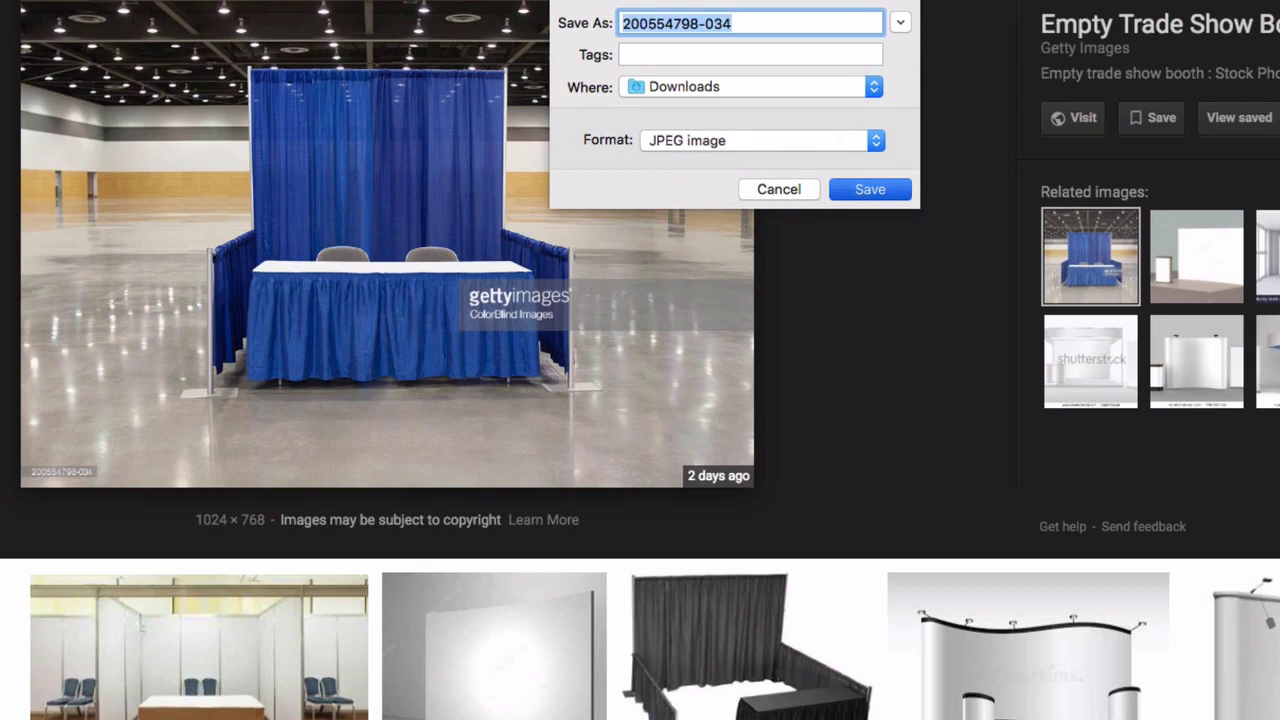
key(Return)
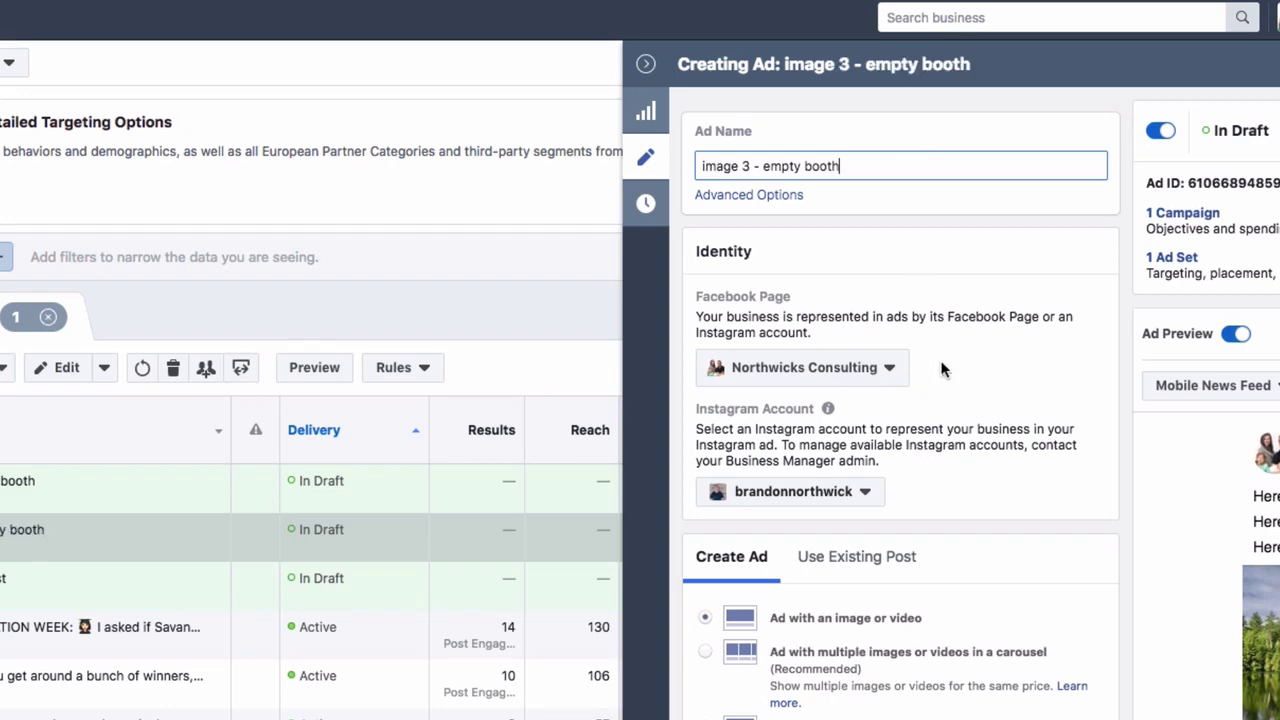
Step: Back in Ads Manager, clear the forest image from the "image 3 - empty booth" ad and open the selection of a replacement image
scroll(926, 342, down, 5)
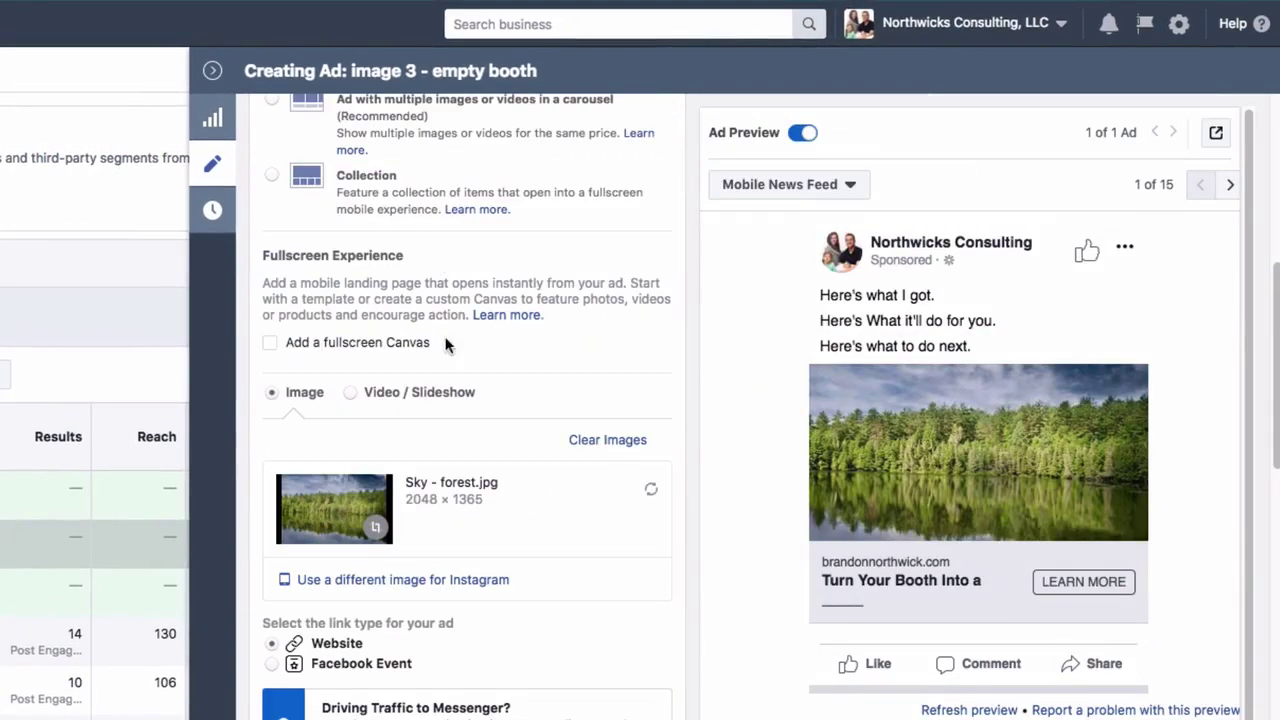
click(588, 440)
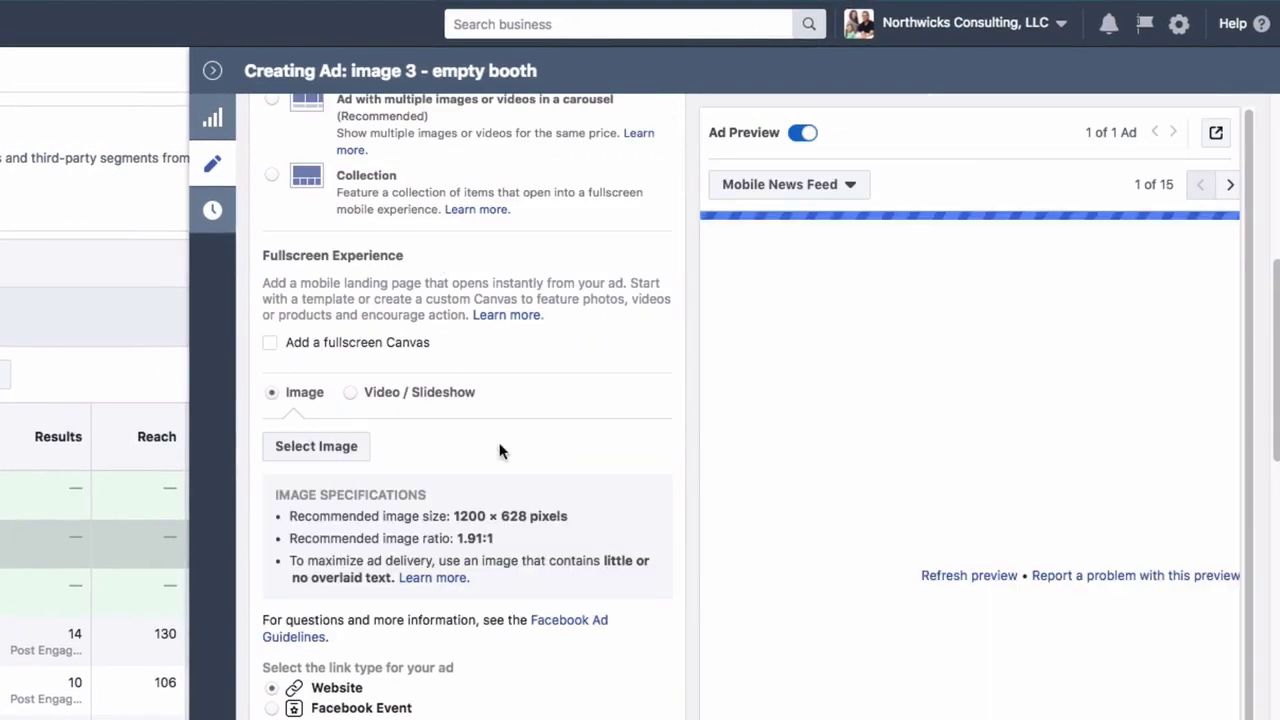
click(349, 446)
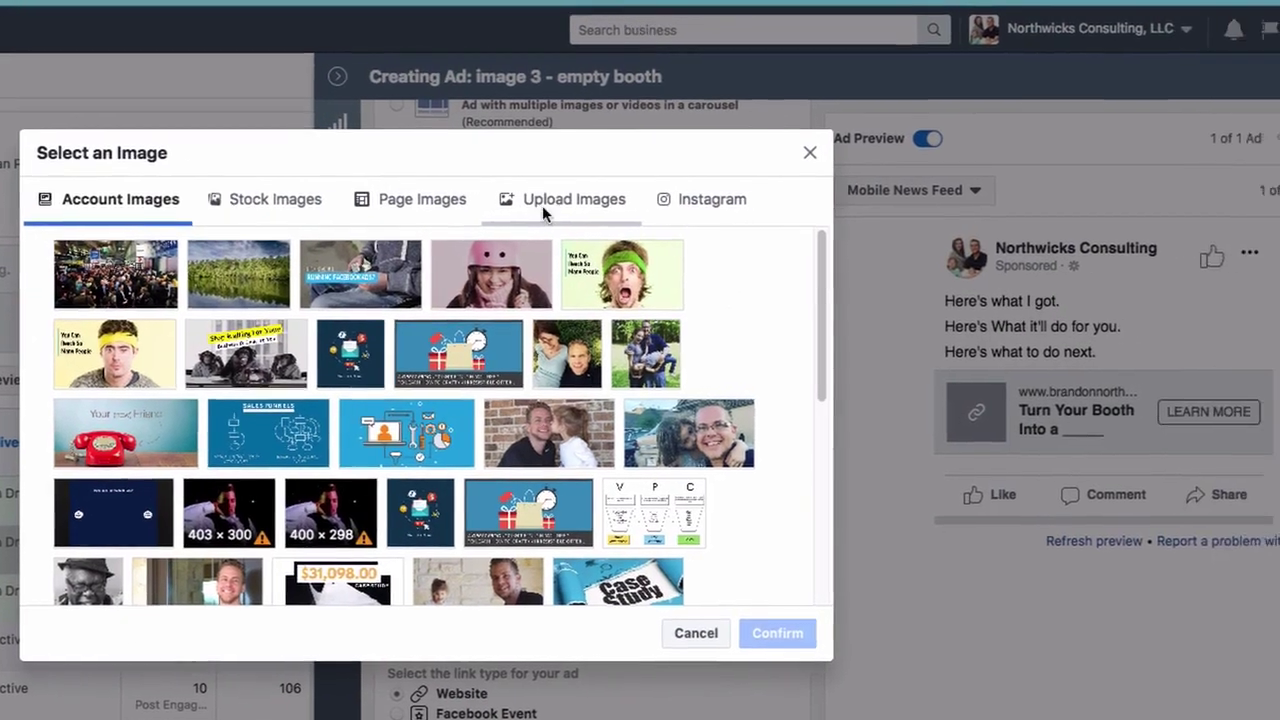
Step: Upload 200554798-034.jpg and confirm it as the image for the "image 3 - empty booth" ad
click(670, 196)
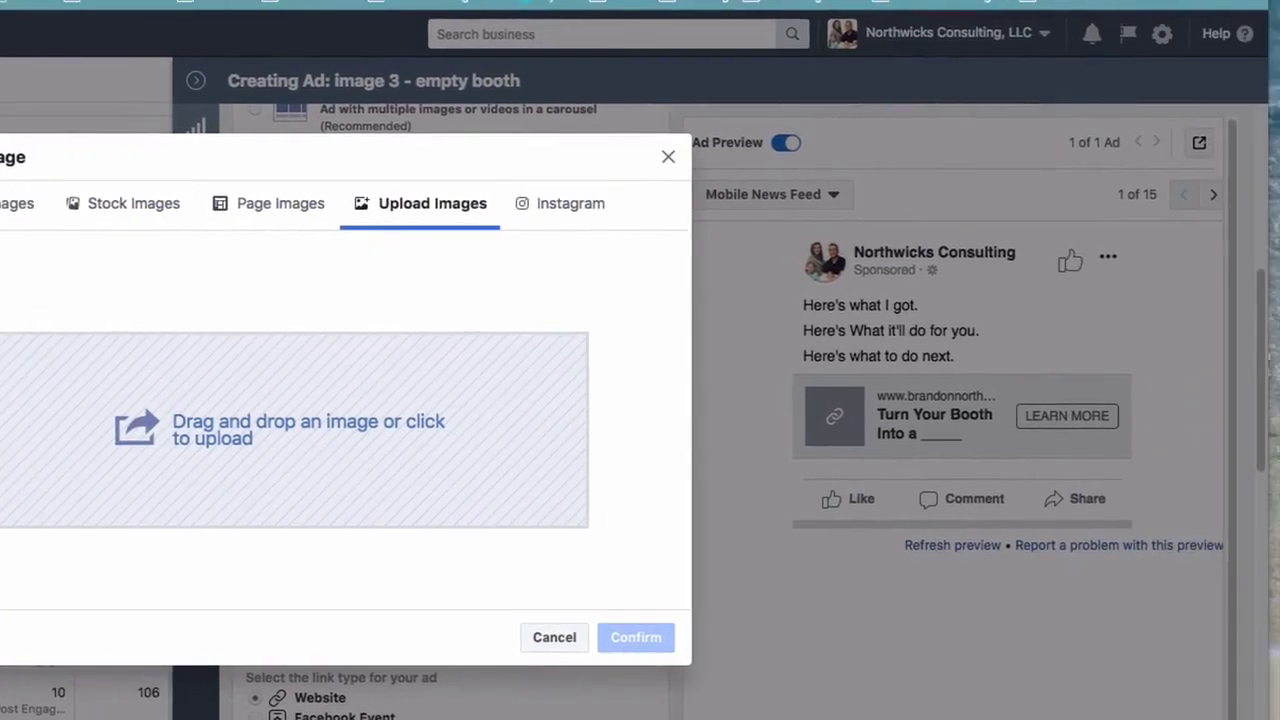
drag(19, 547, 412, 423)
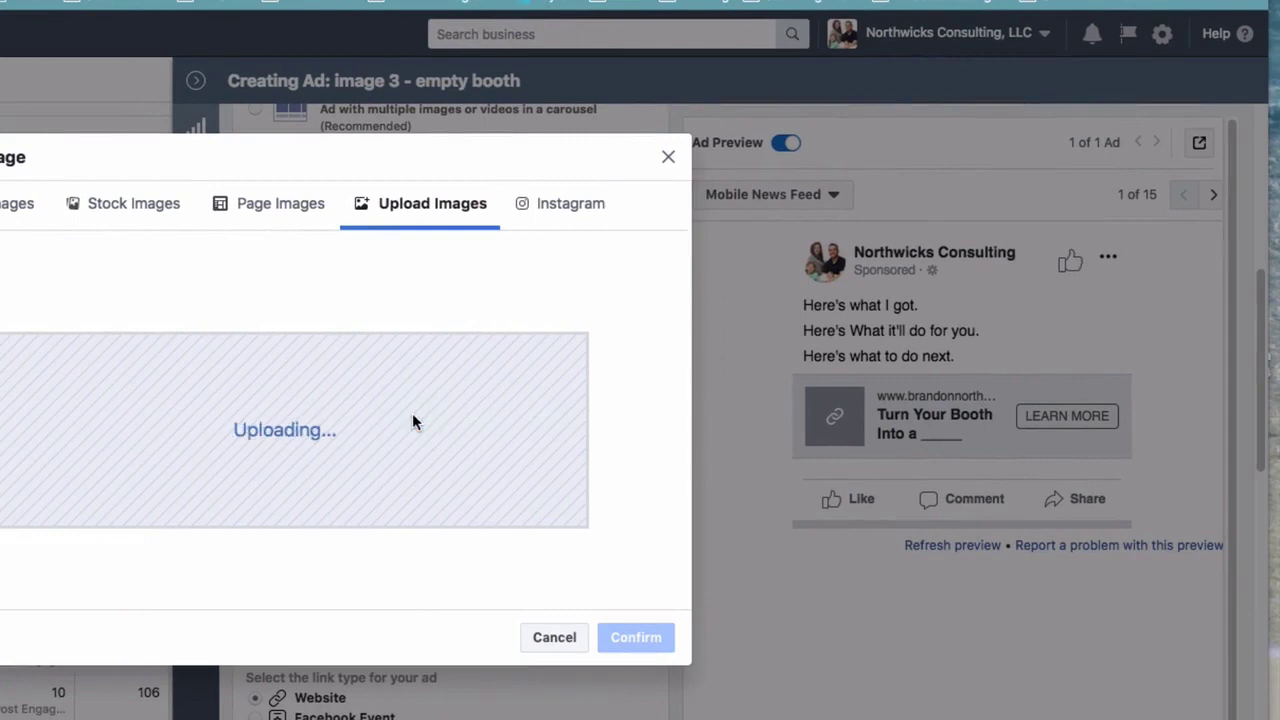
click(630, 637)
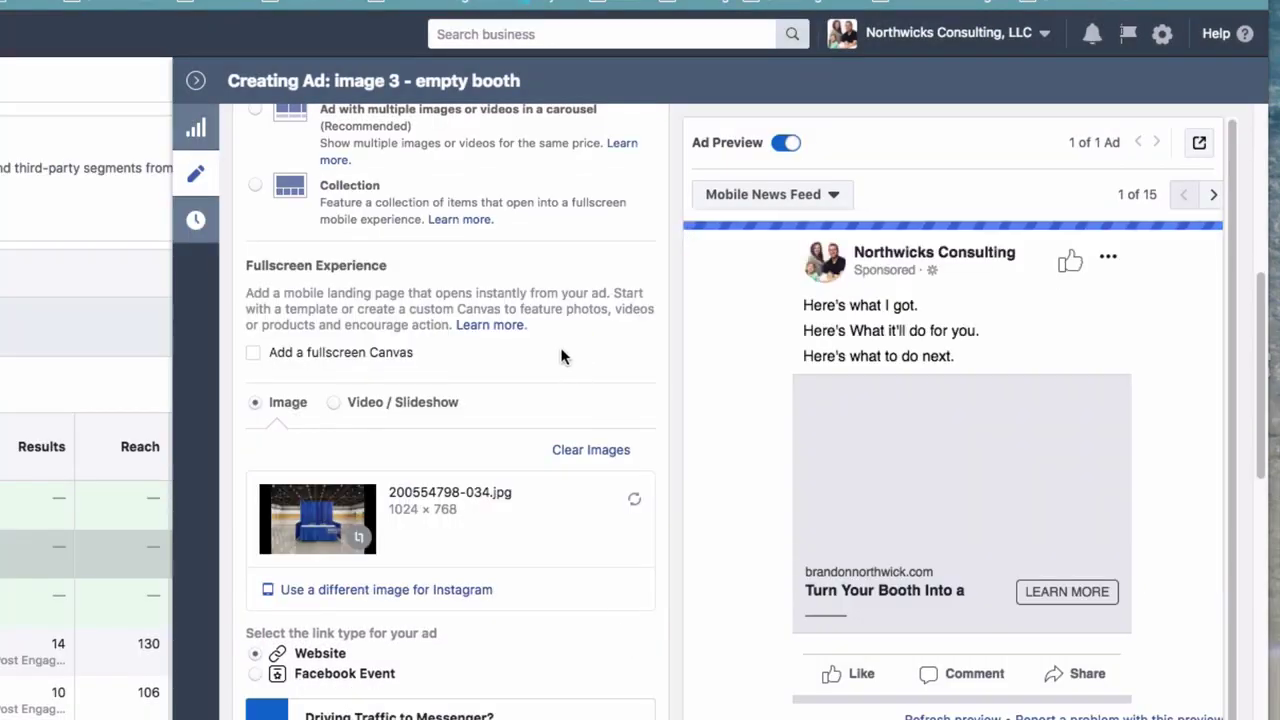
Step: Close the editor of the "image 3 - empty booth" ad and go to "image 1 - forrest" in the ads list
scroll(563, 354, down, 3)
click(195, 80)
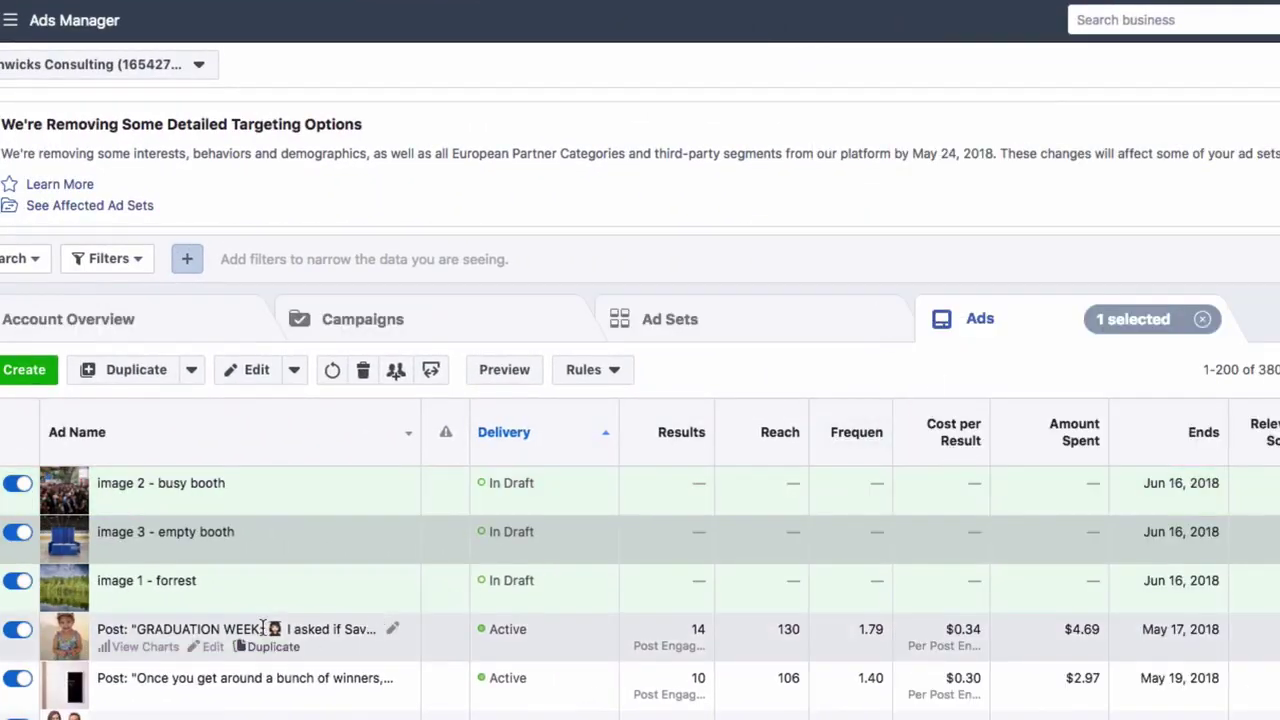
click(223, 586)
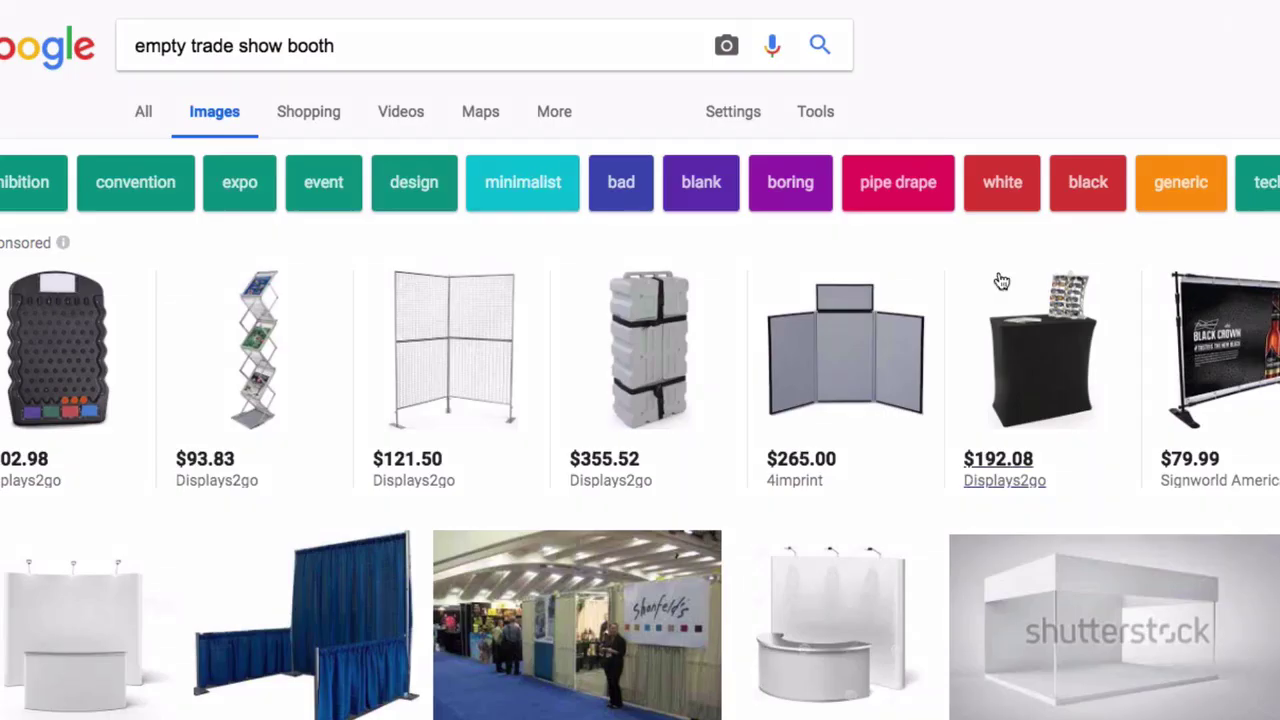
Step: In Google Images, replace the previous query and search for "people screaming at tradeshow"
triple_click(447, 30)
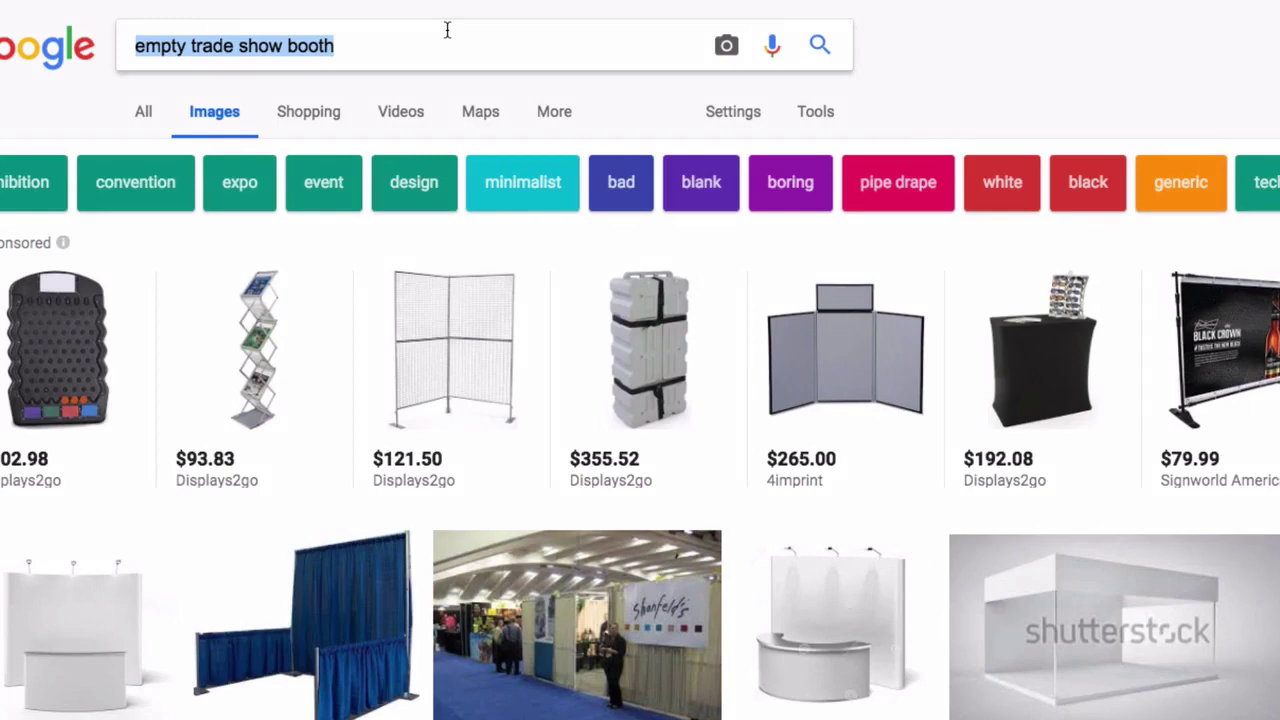
text(peopl)
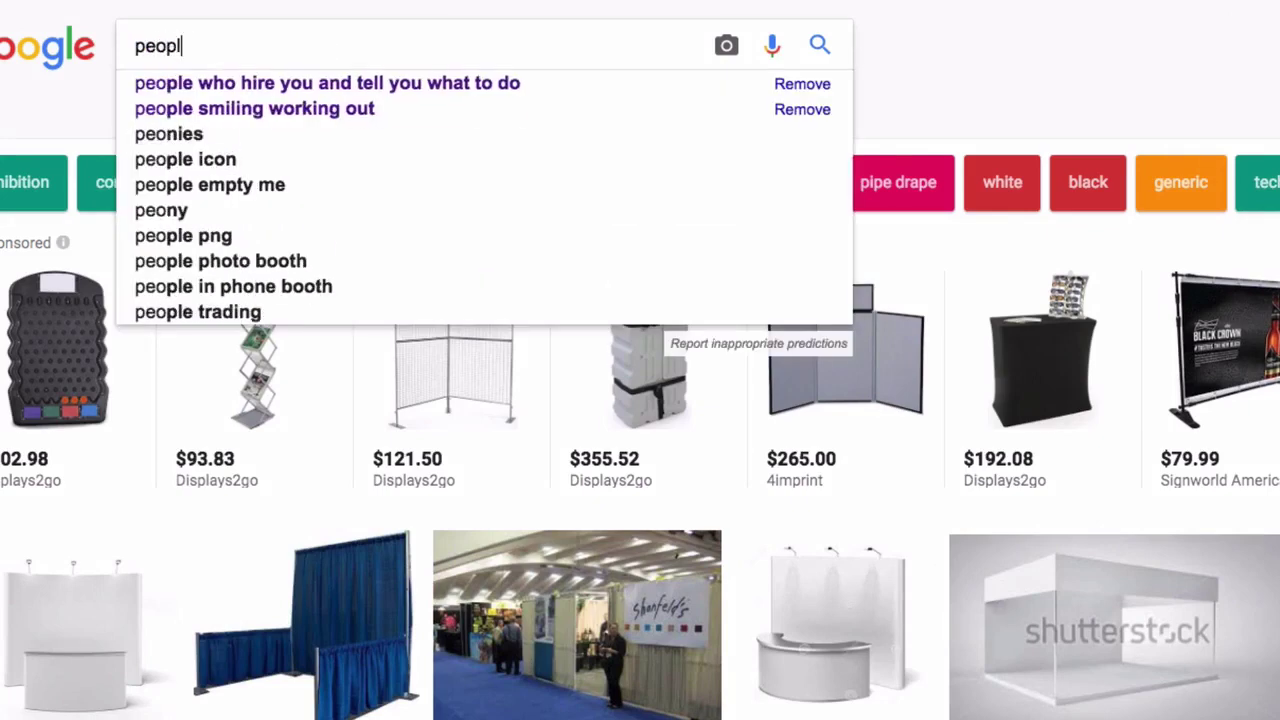
text(e screaming at )
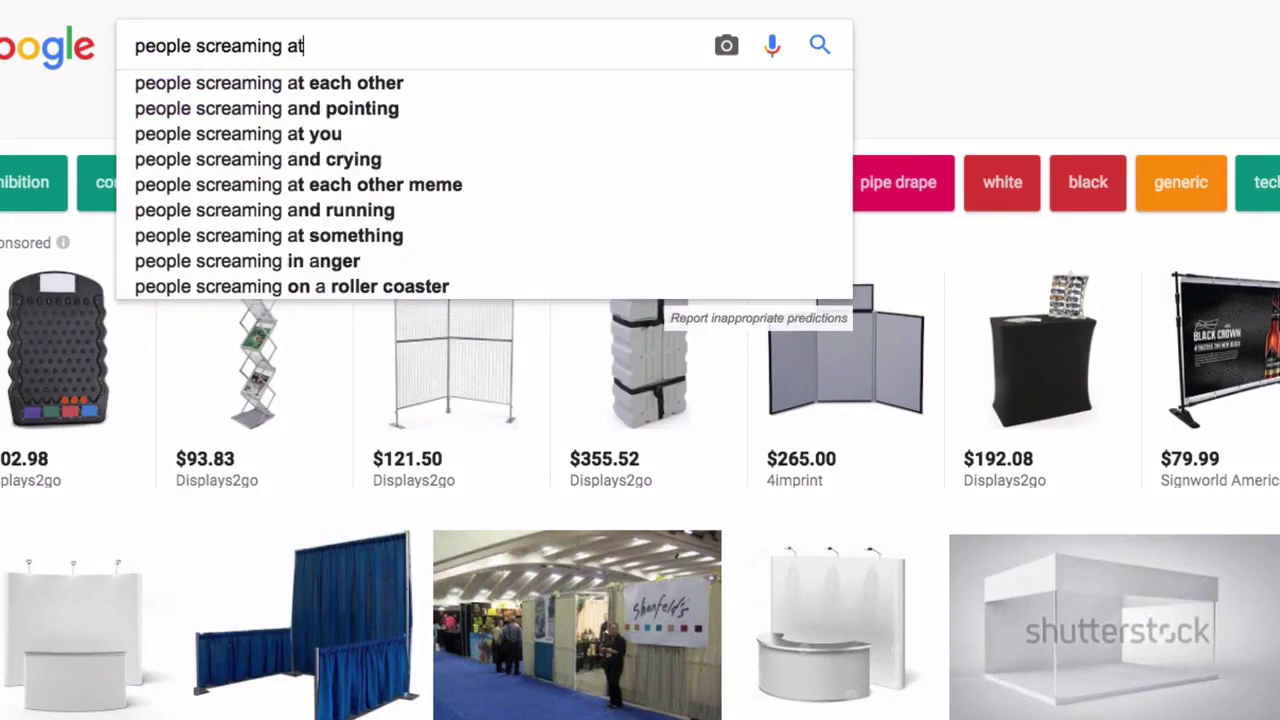
text(tradeshow)
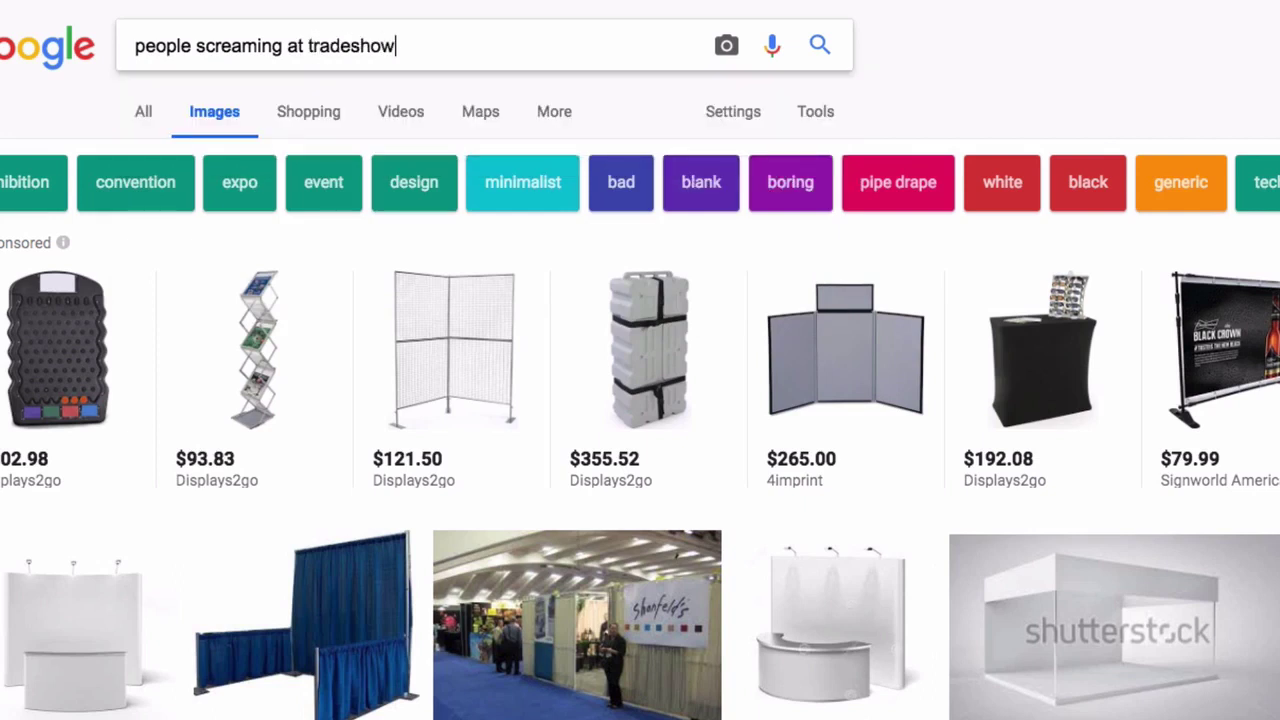
key(Return)
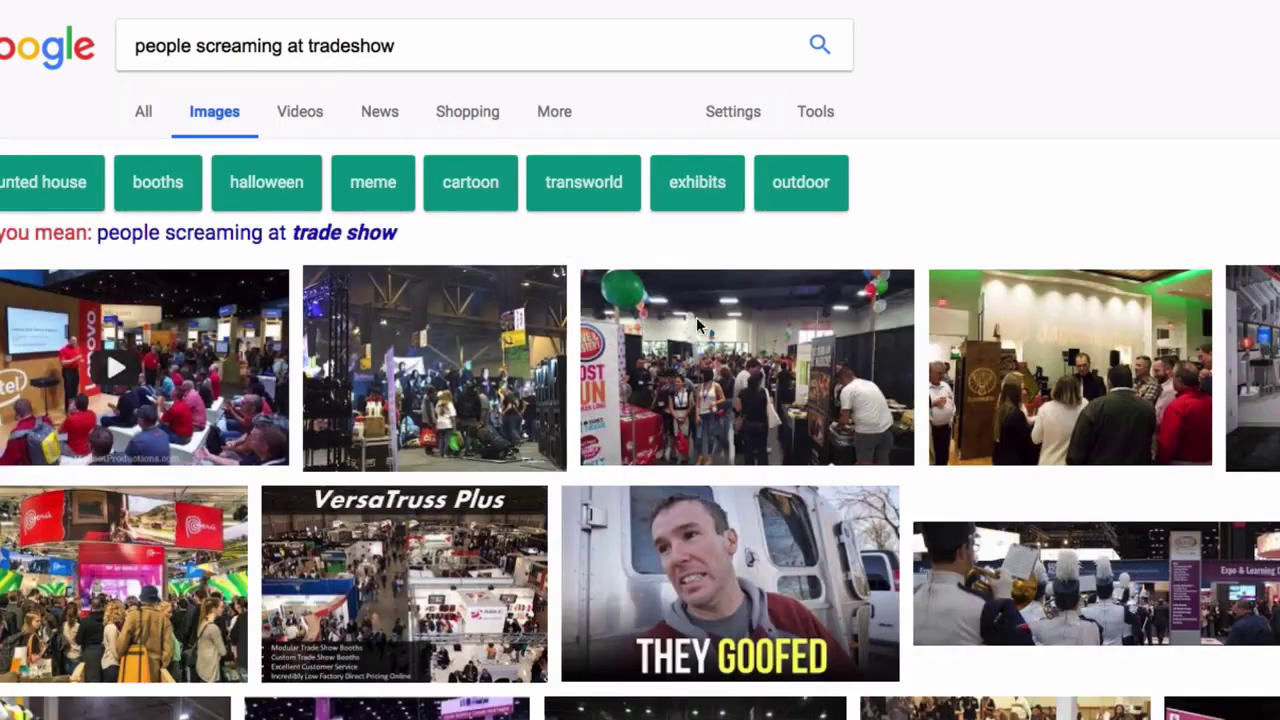
Step: Look through the image results for a photo of people screaming at a trade show that suits another ad
scroll(465, 438, down, 3)
scroll(465, 438, down, 3)
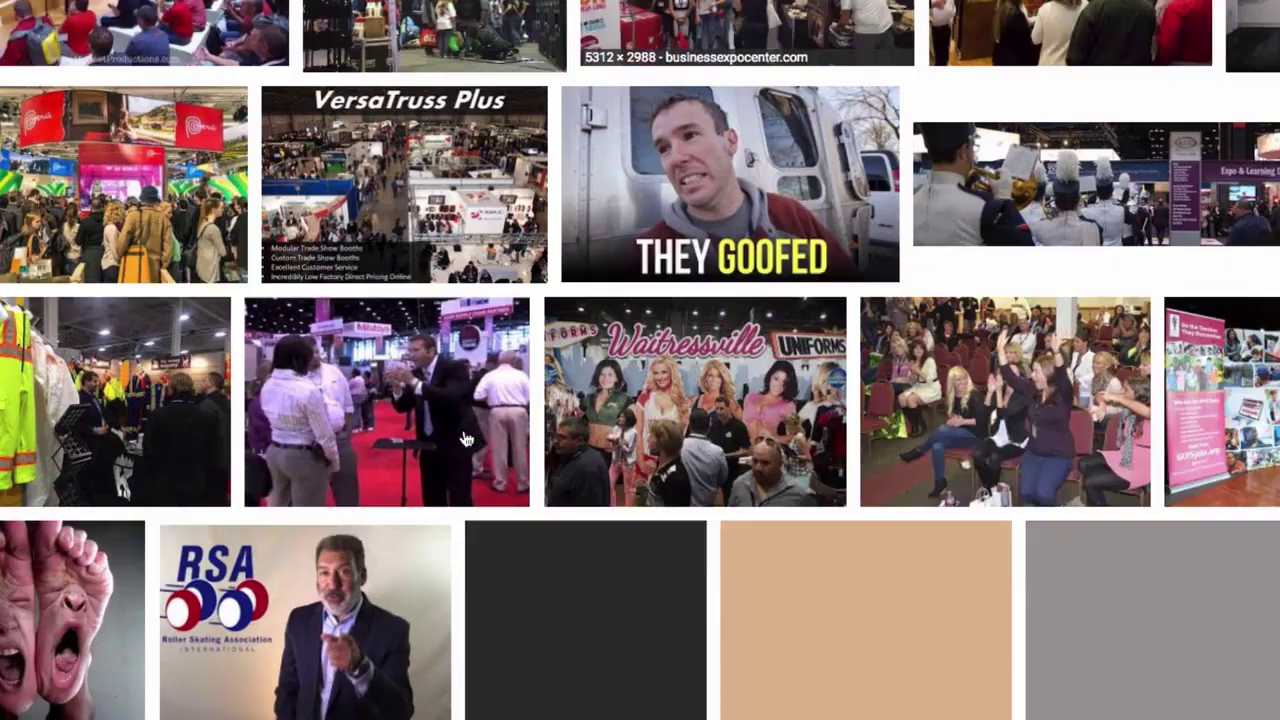
scroll(840, 316, down, 5)
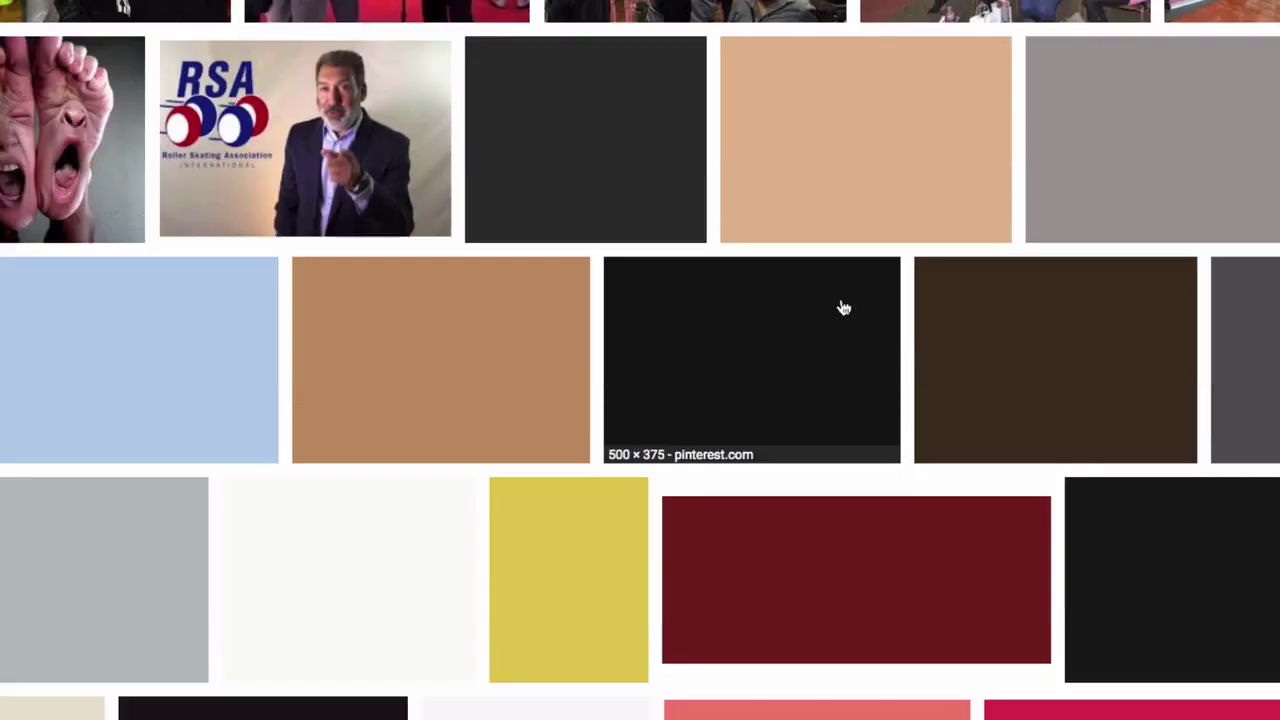
scroll(843, 307, down, 1)
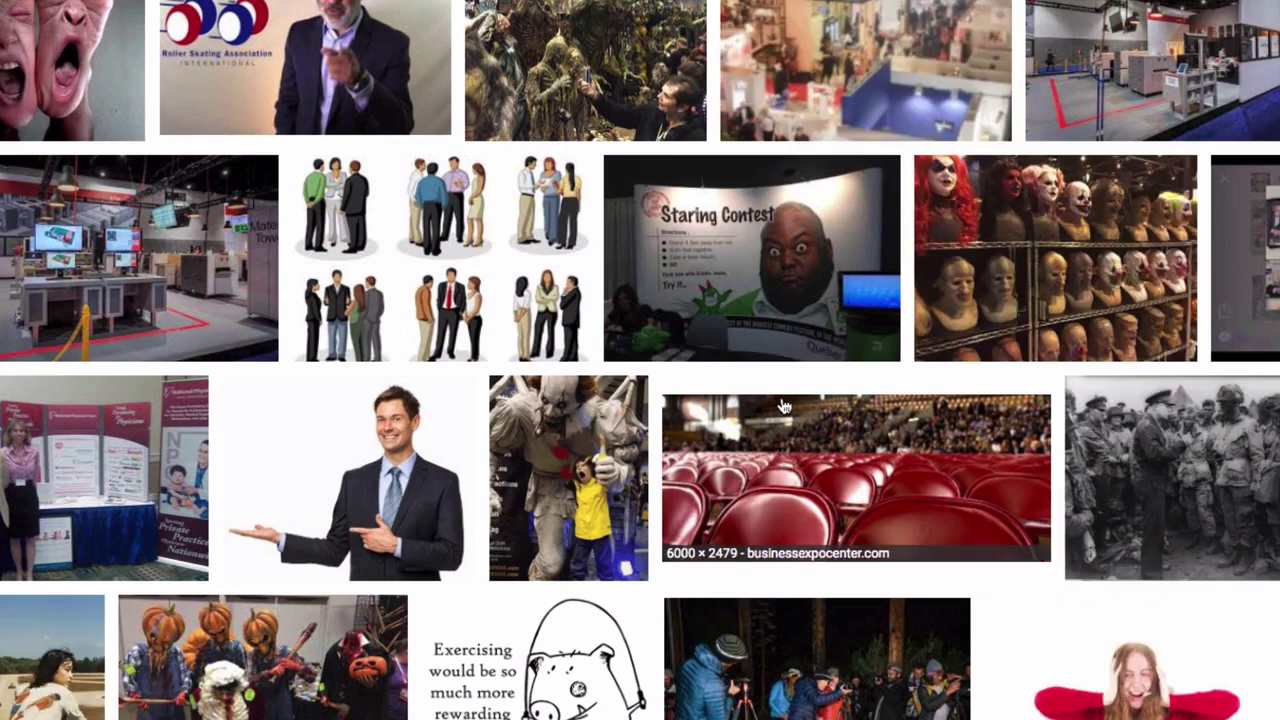
scroll(784, 406, down, 2)
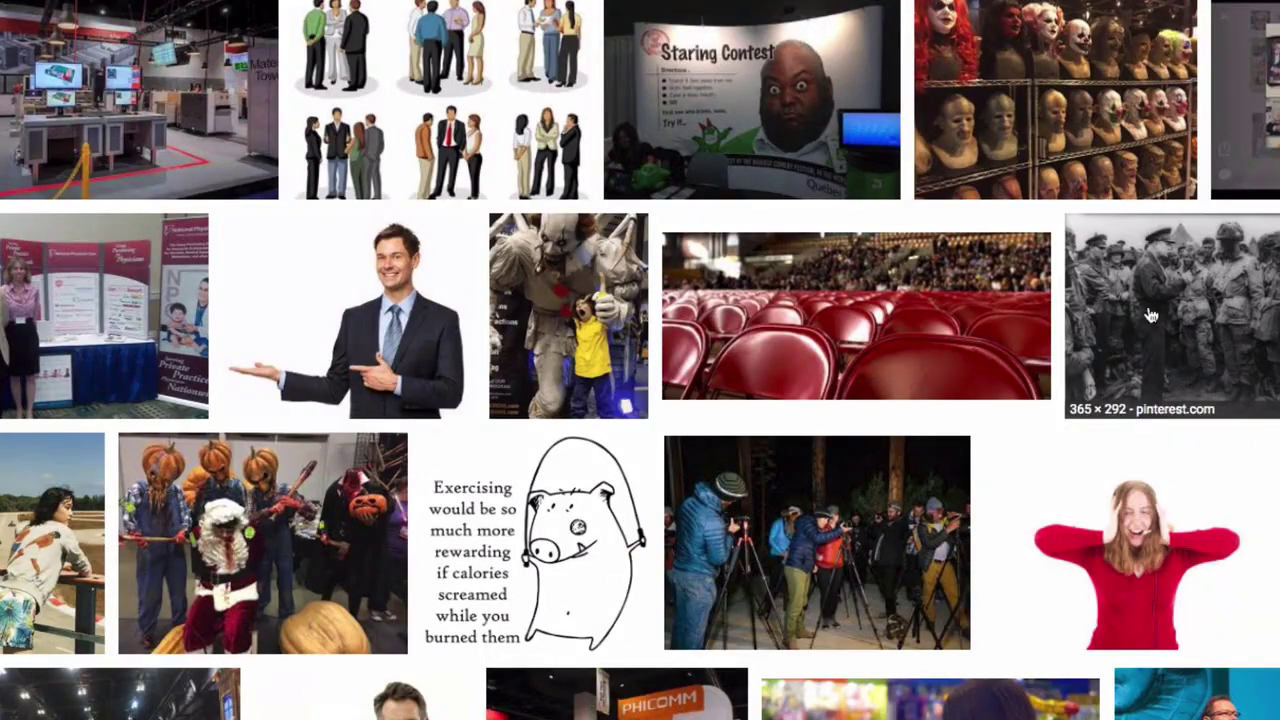
scroll(1151, 316, down, 2)
scroll(1151, 316, down, 1)
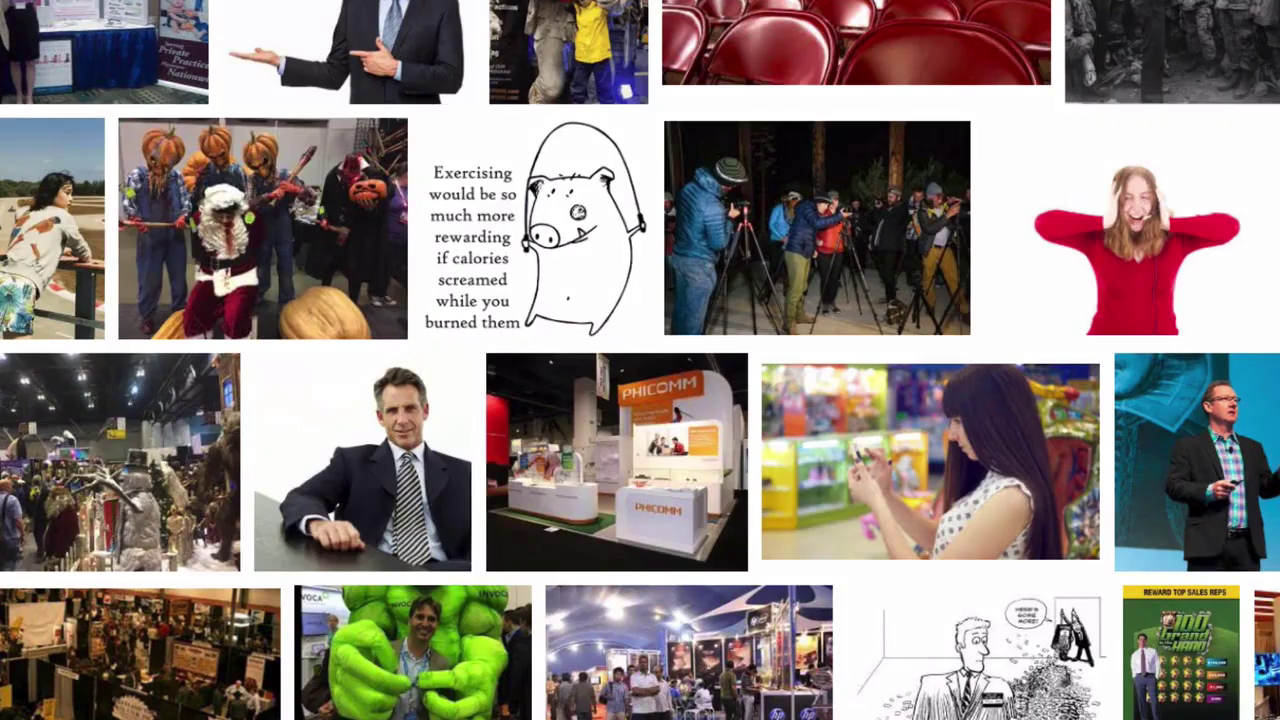
scroll(780, 362, down, 1)
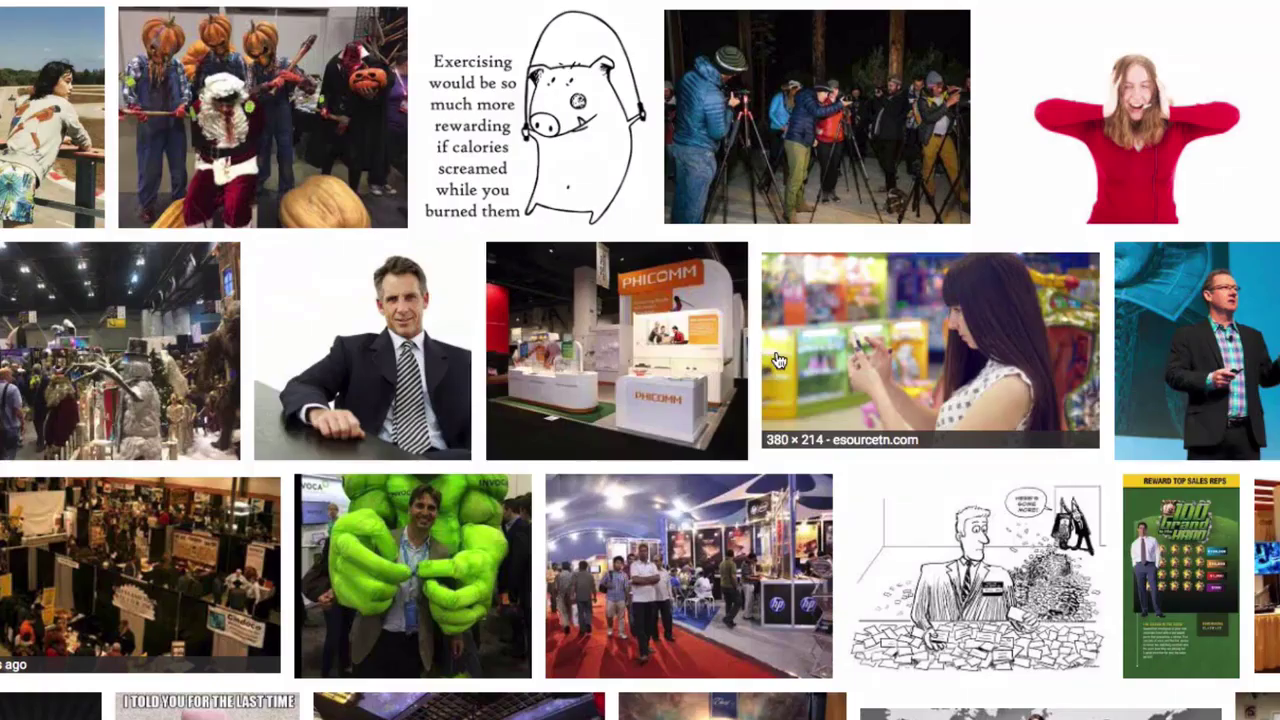
scroll(476, 222, down, 2)
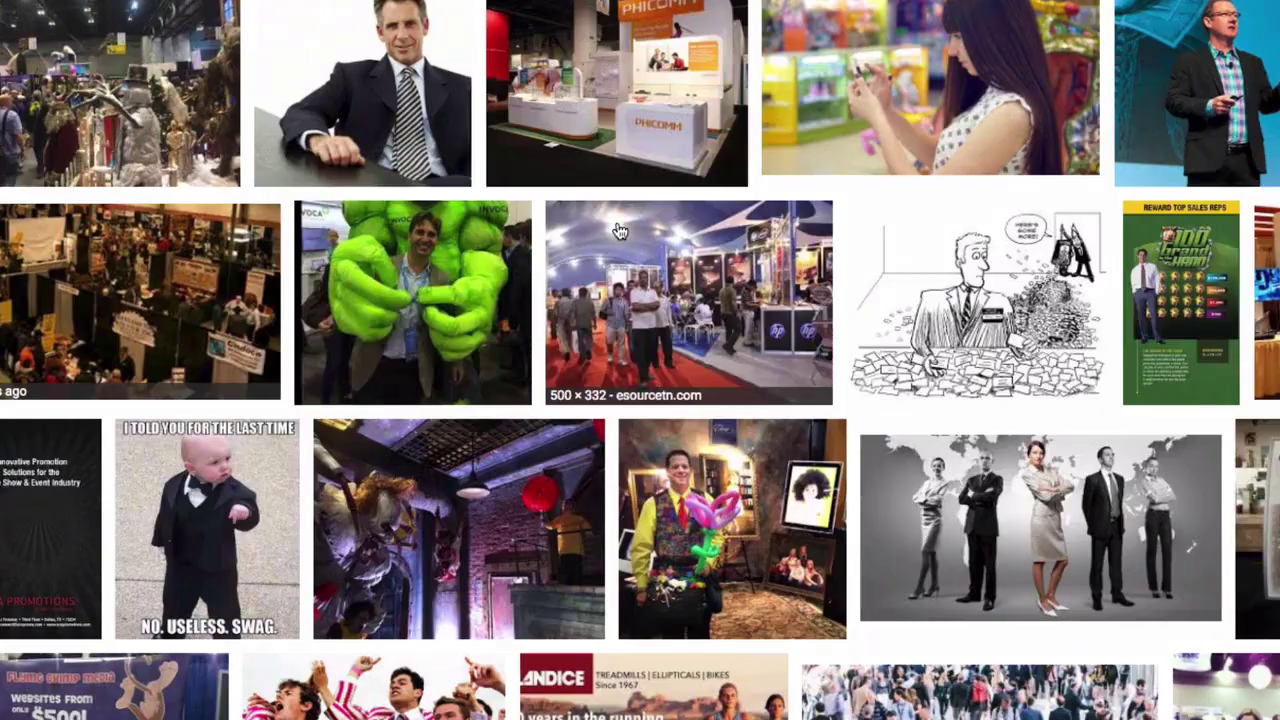
scroll(619, 232, down, 2)
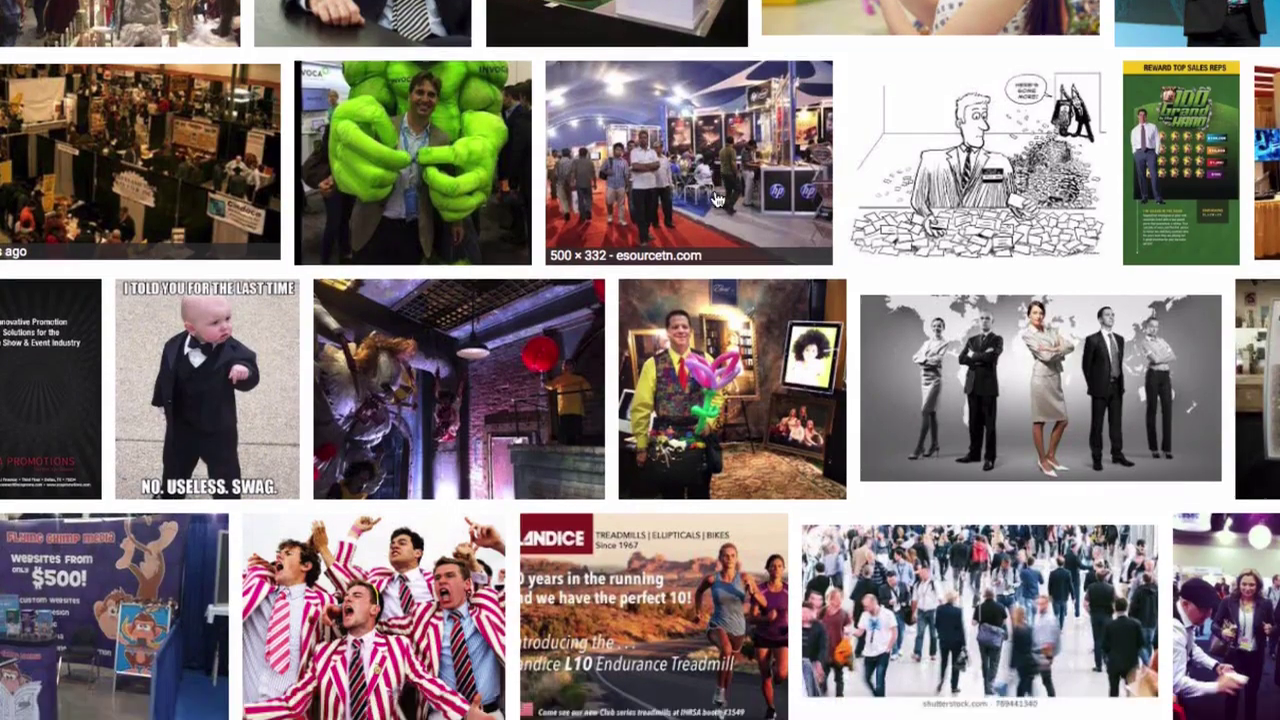
scroll(865, 176, down, 3)
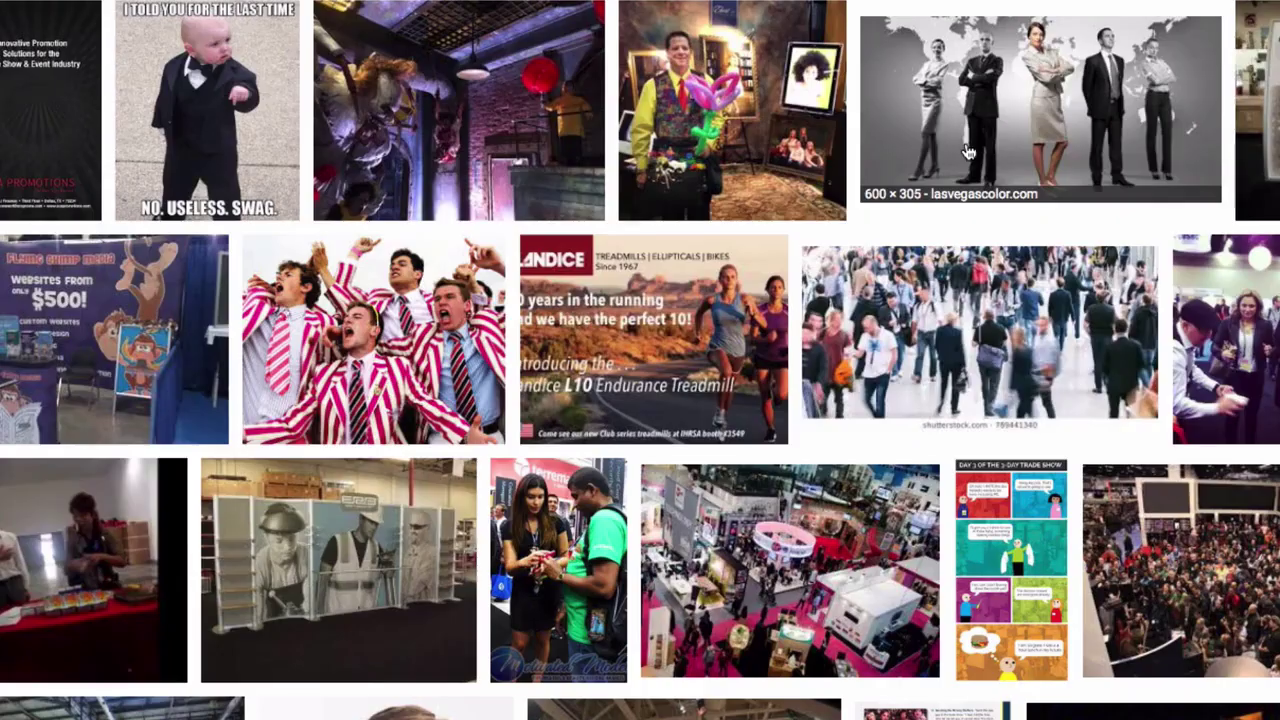
scroll(815, 135, down, 3)
scroll(737, 320, down, 4)
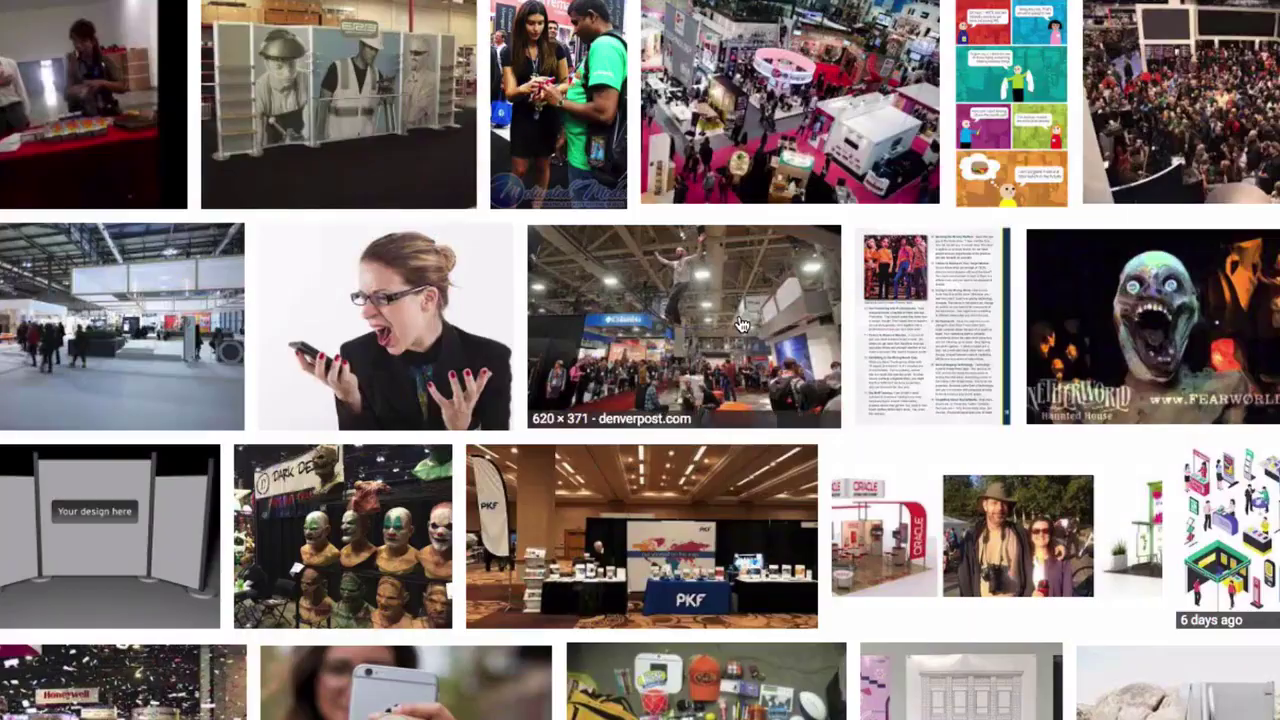
scroll(740, 323, down, 3)
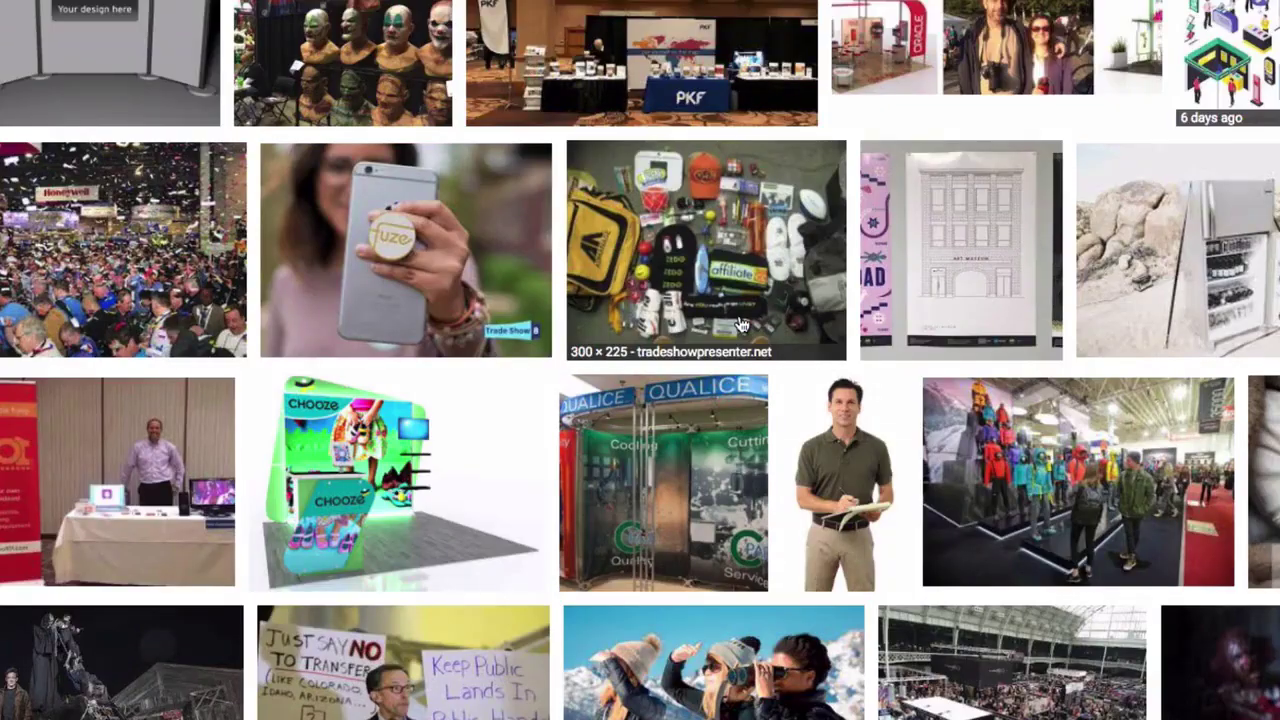
scroll(784, 290, down, 2)
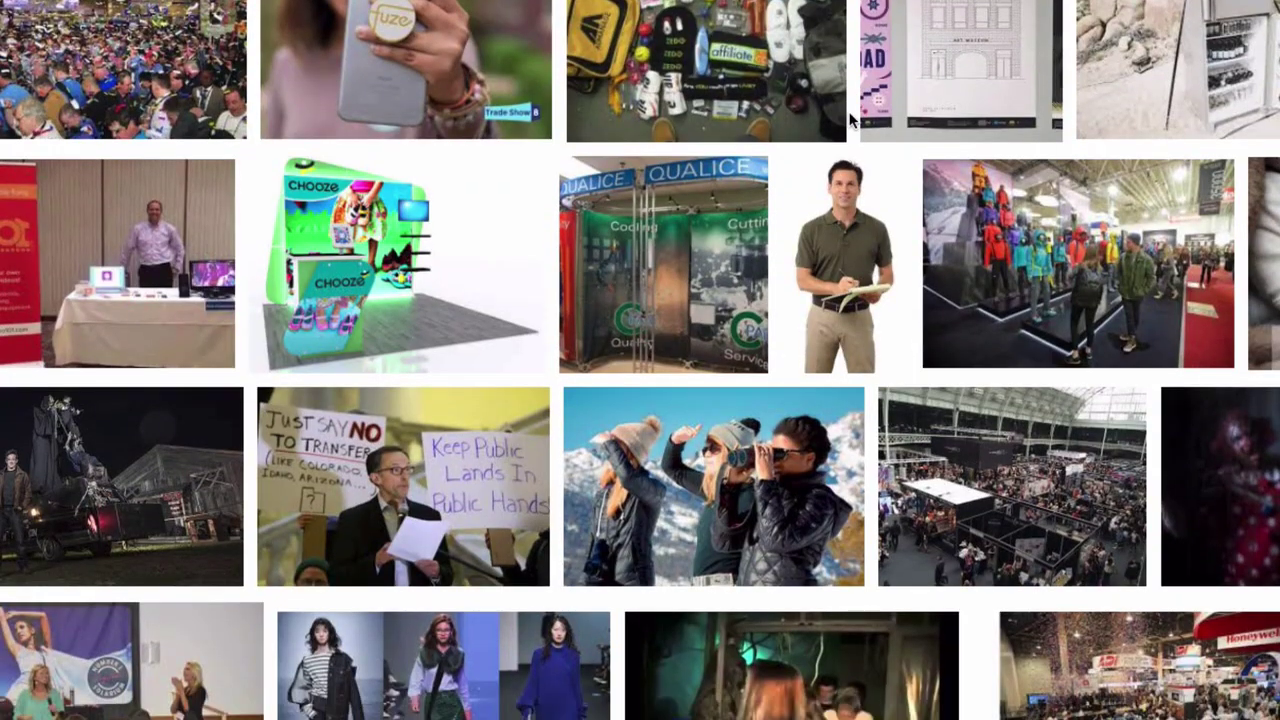
Step: Replace the image search query and show the image results for "selling at trade show"
scroll(851, 120, up, 15)
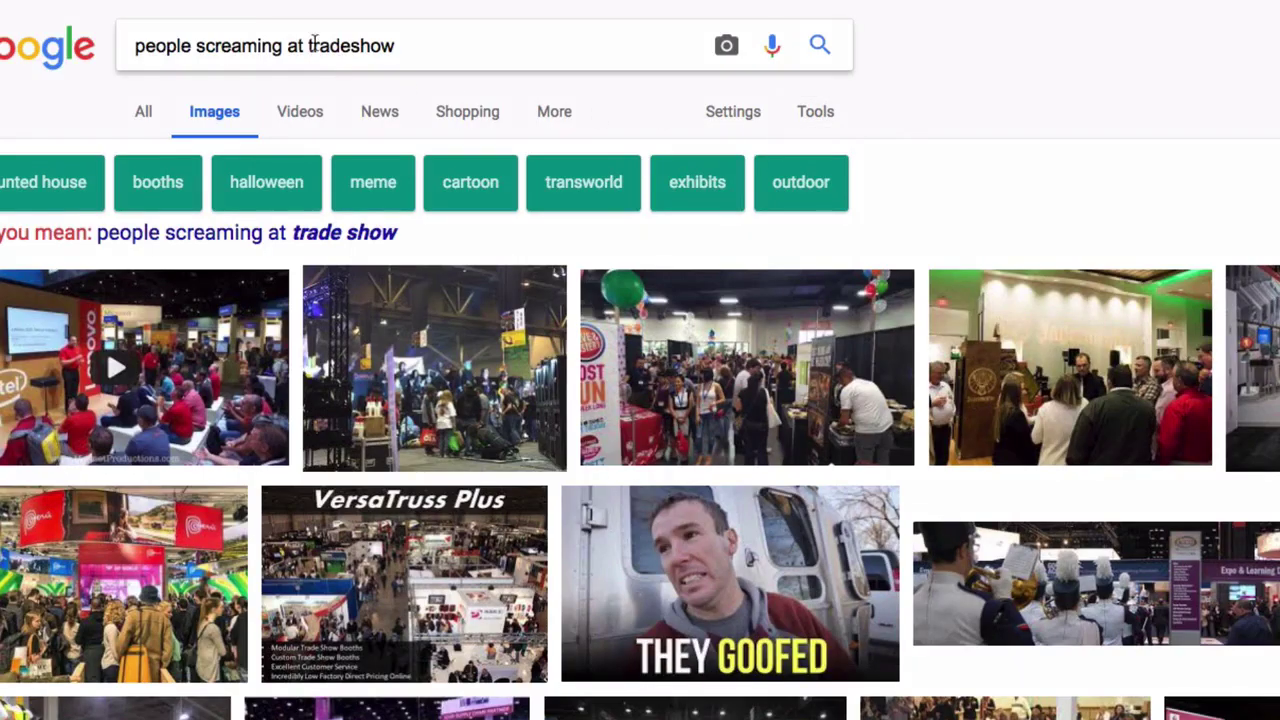
double_click(232, 45)
shift+click(135, 45)
text(selling)
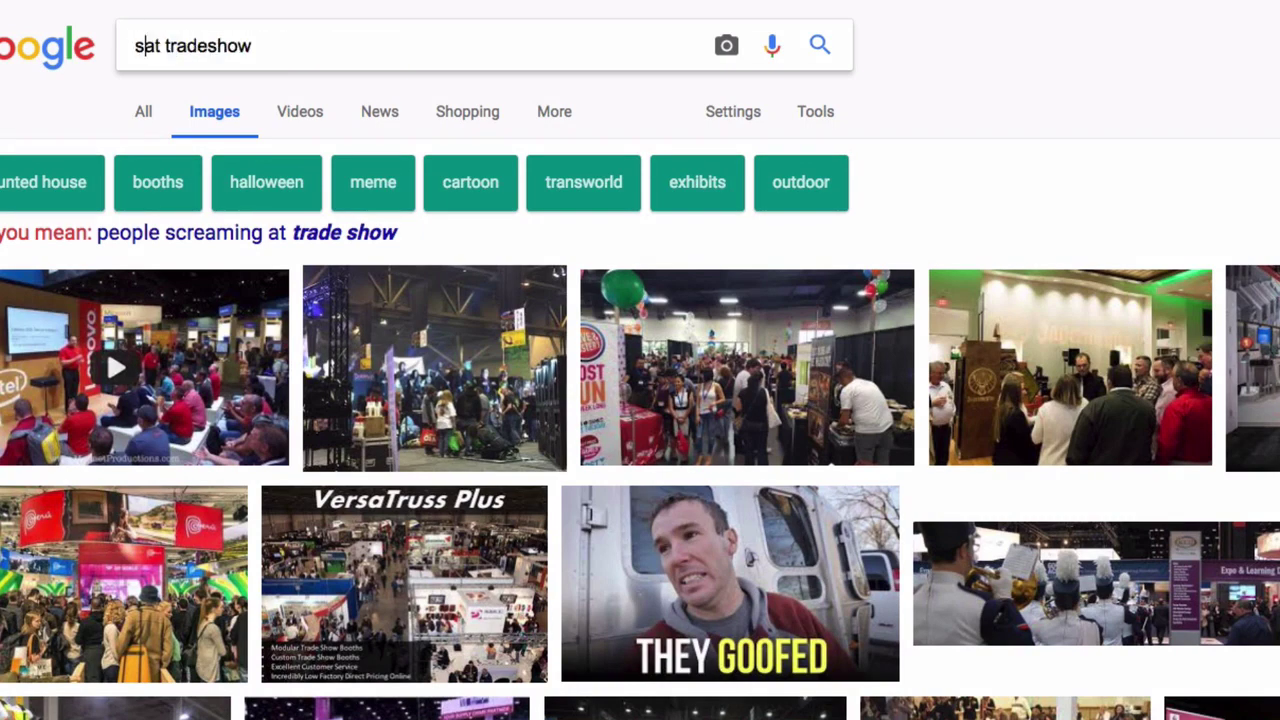
key(Return)
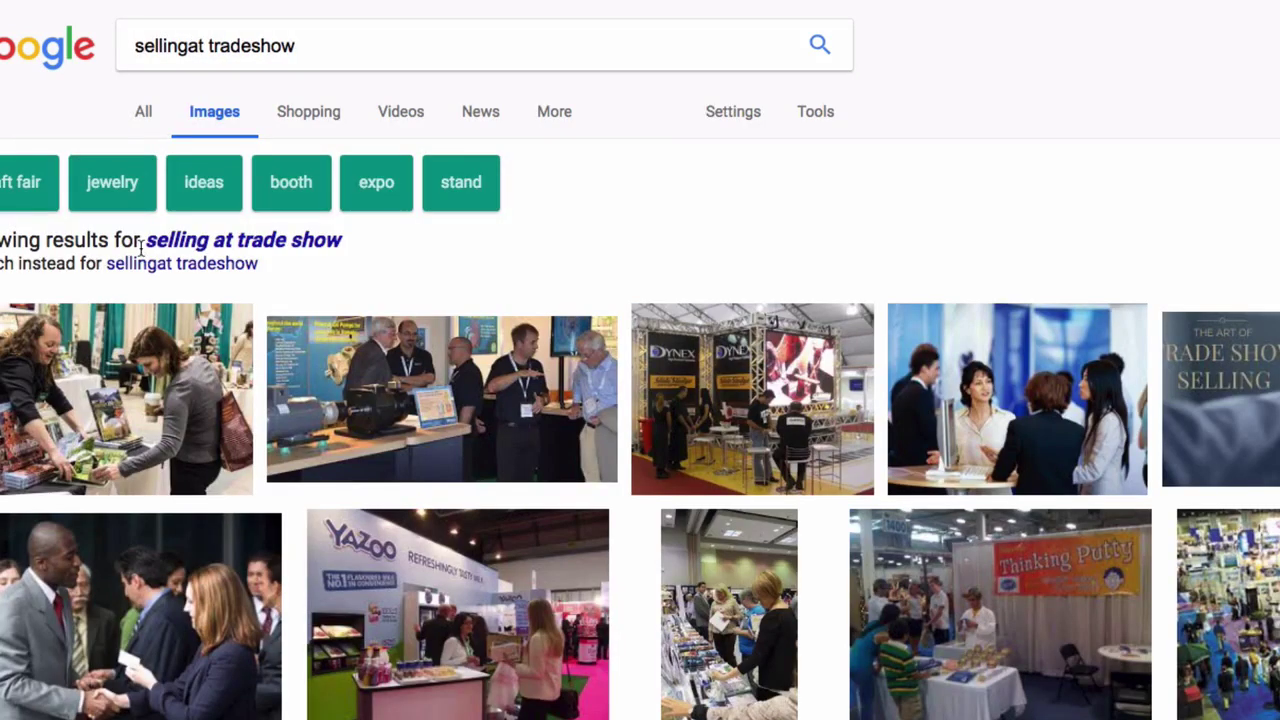
click(195, 245)
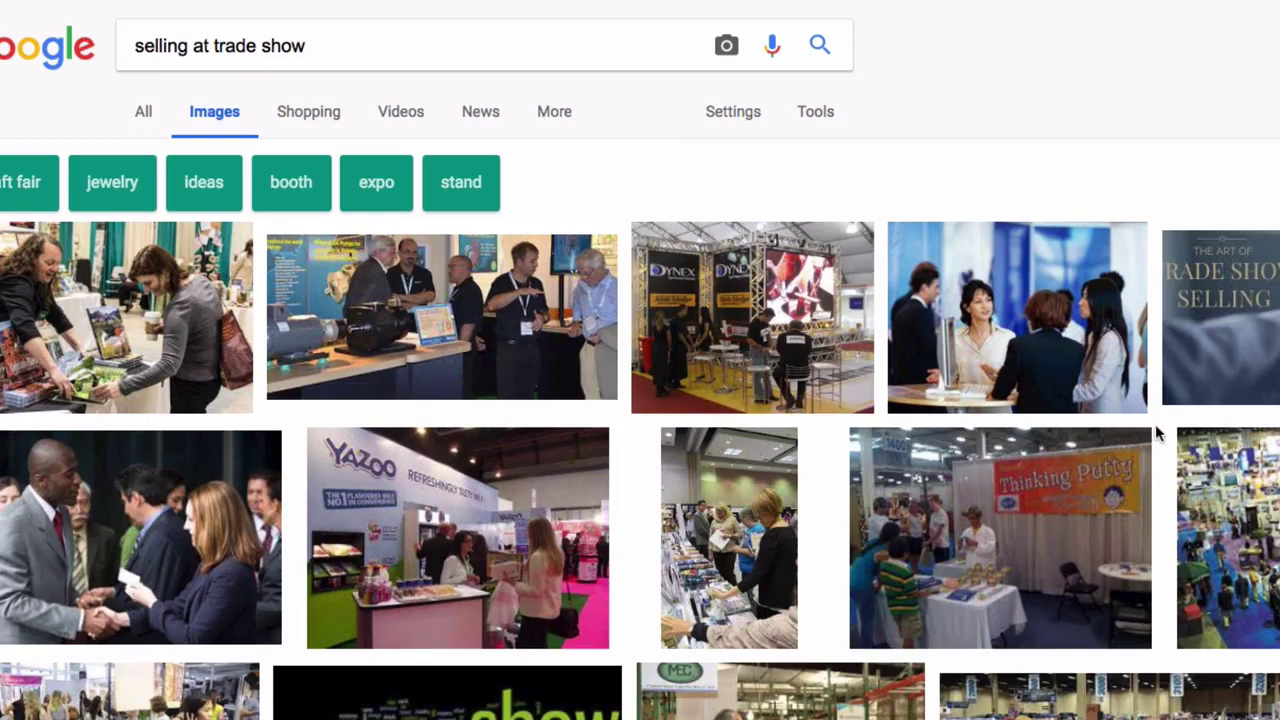
Step: Save the photo of people talking at a trade show counter and return to editing the "image 1 - forrest" ad
click(1085, 410)
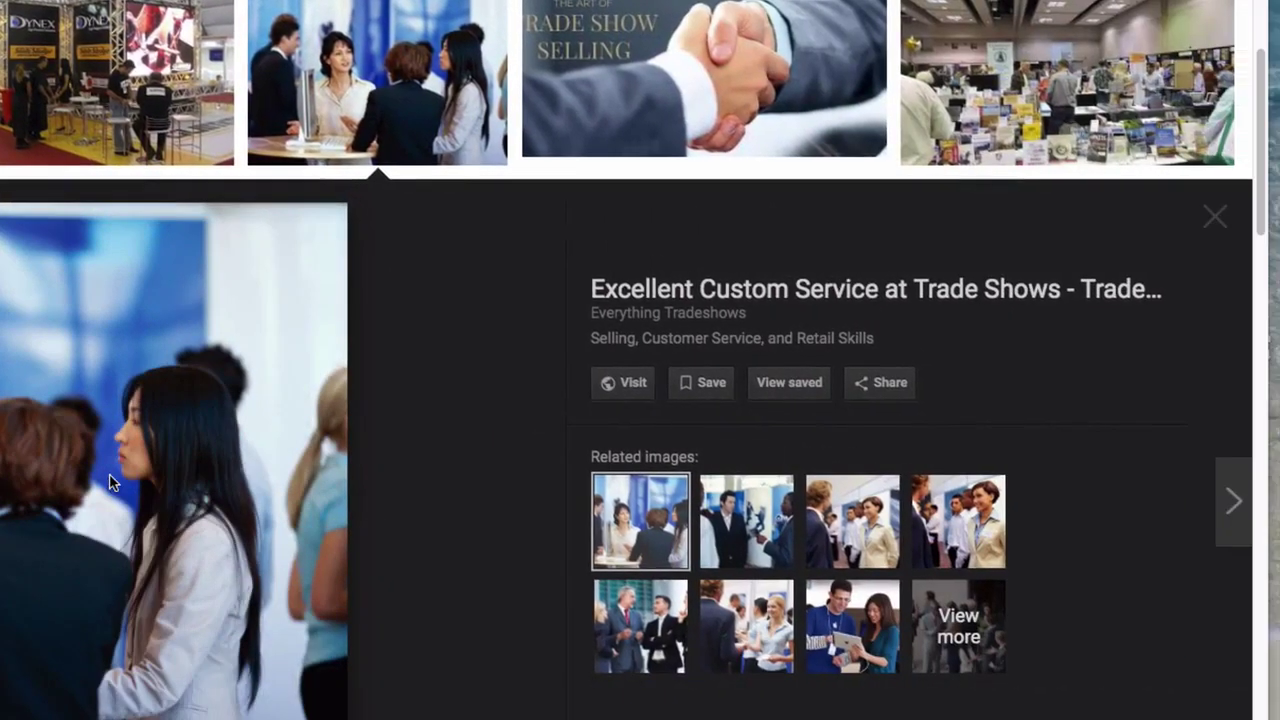
right_click(110, 482)
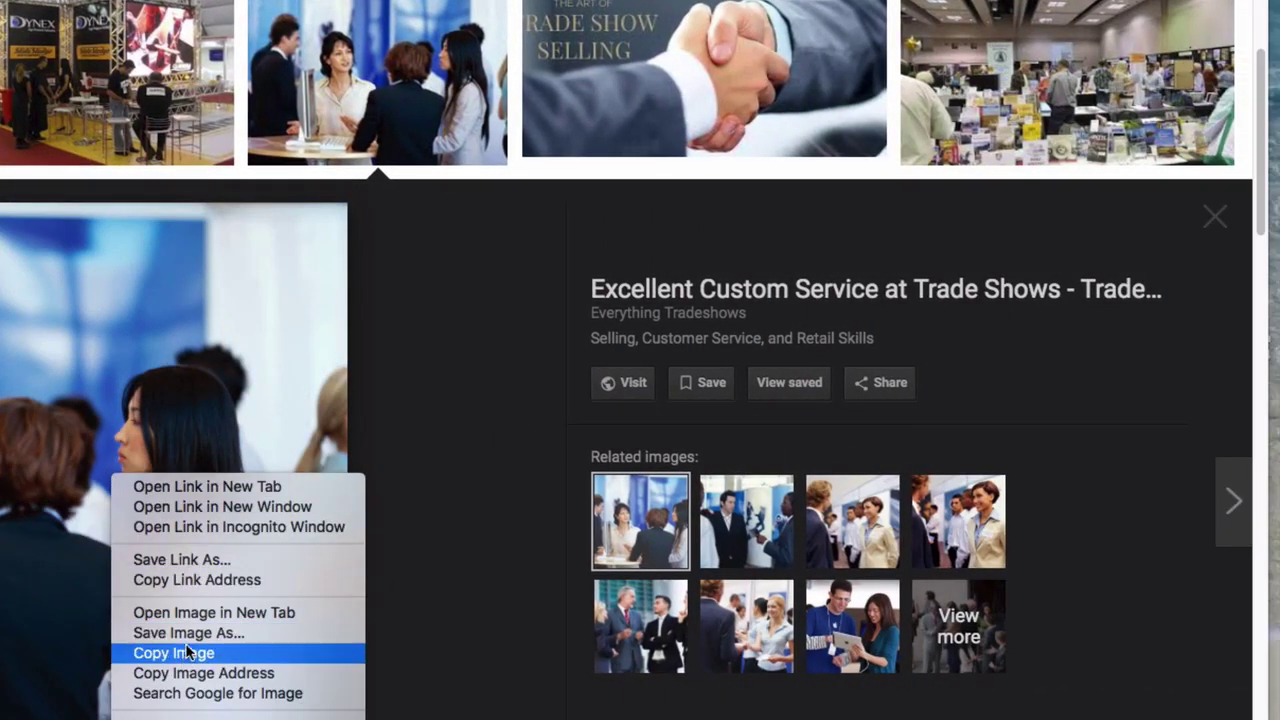
click(324, 418)
click(418, 189)
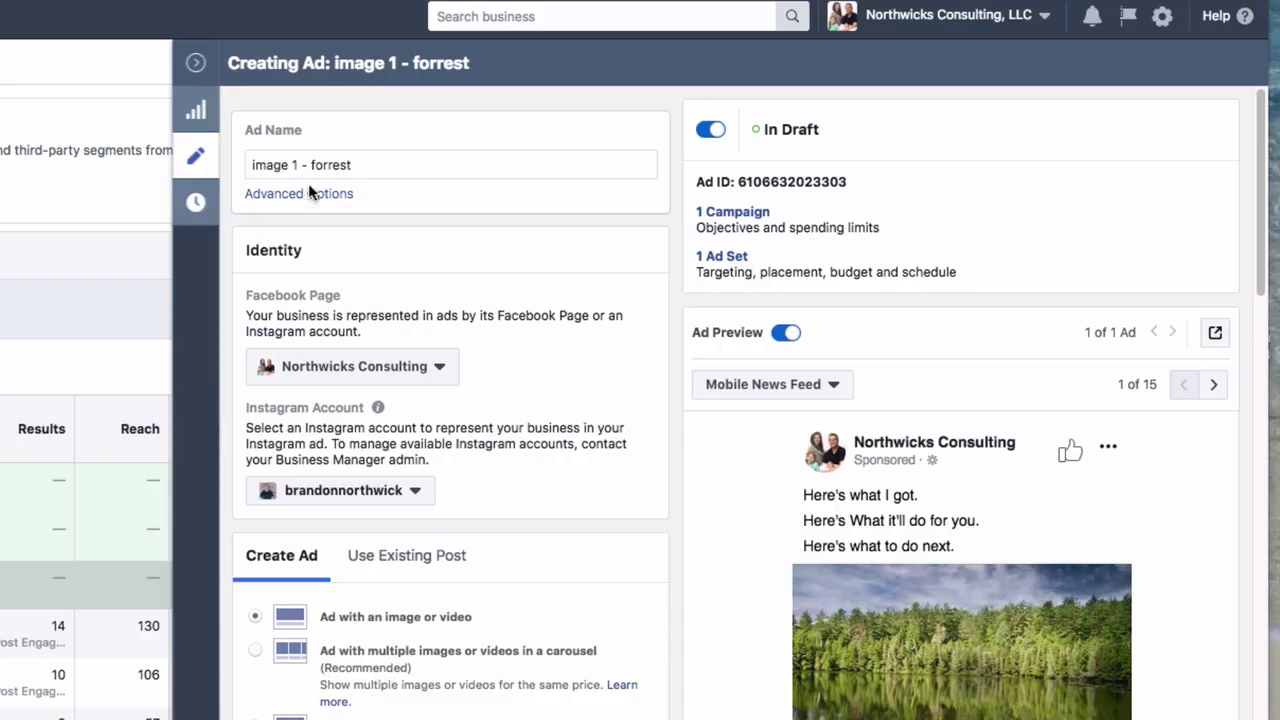
Step: Rename the "image 1 - forrest" ad as "image 1 - People talking at Tradeshow"
double_click(553, 164)
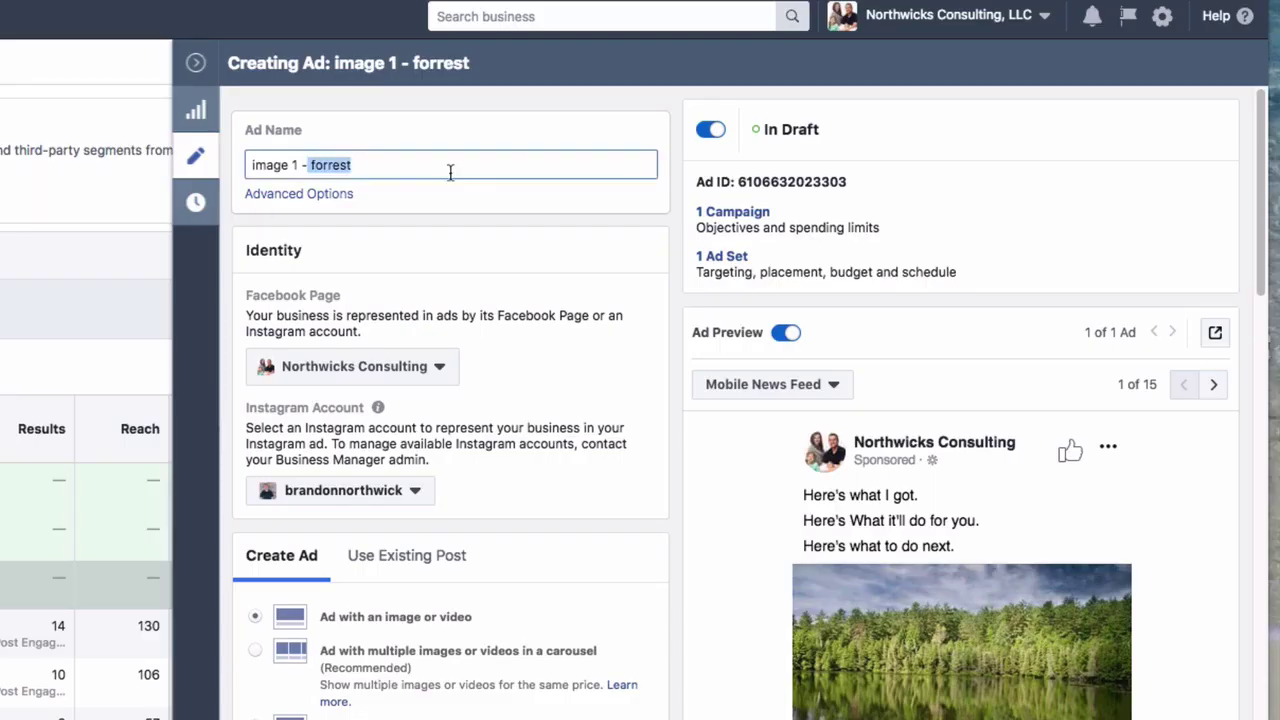
key(BackSpace)
text(P)
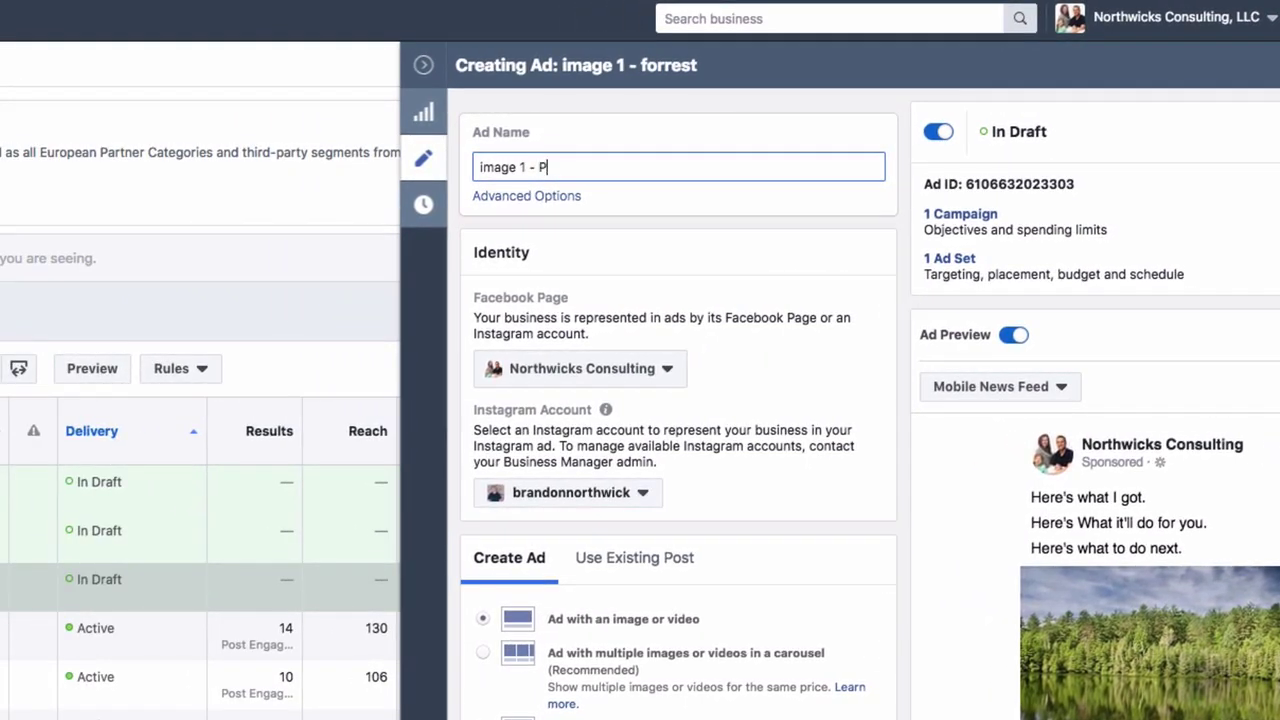
text(eople talking at Tradeshow)
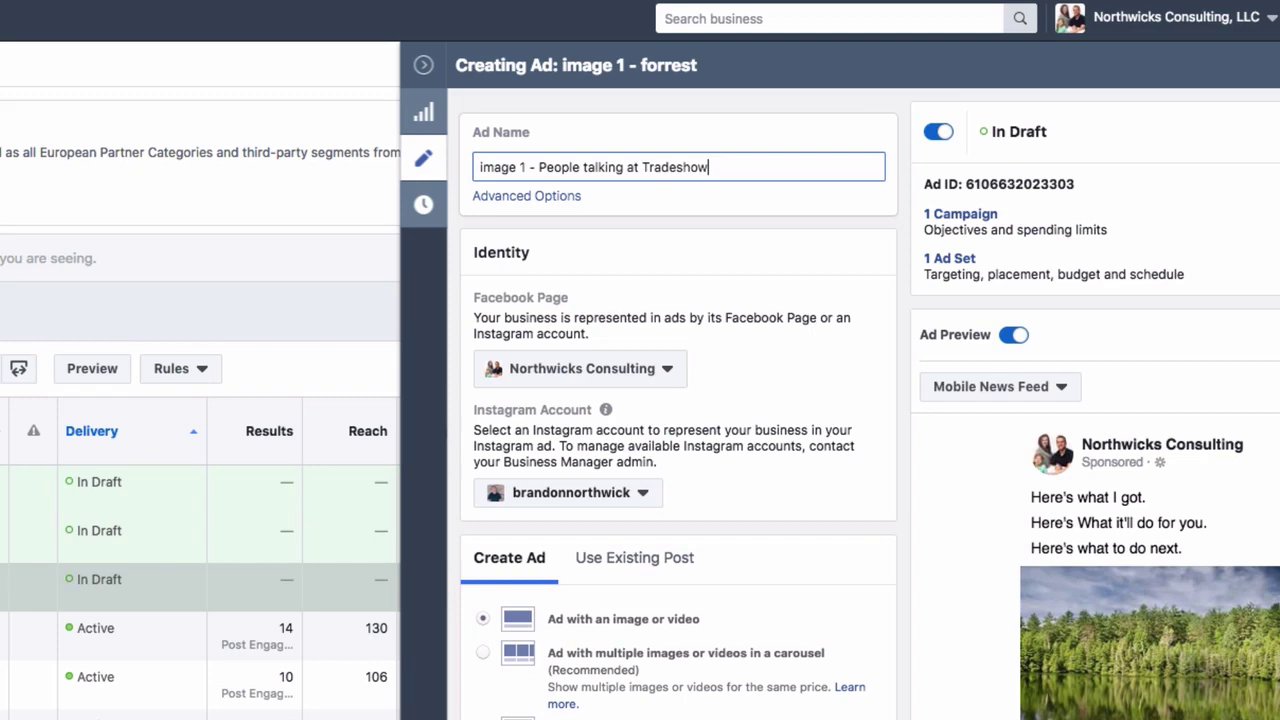
click(698, 229)
Step: Replace the ad's forest image by uploading Tradeshows_8.jpg and confirming it as the new image
scroll(698, 229, down, 2)
scroll(705, 240, down, 5)
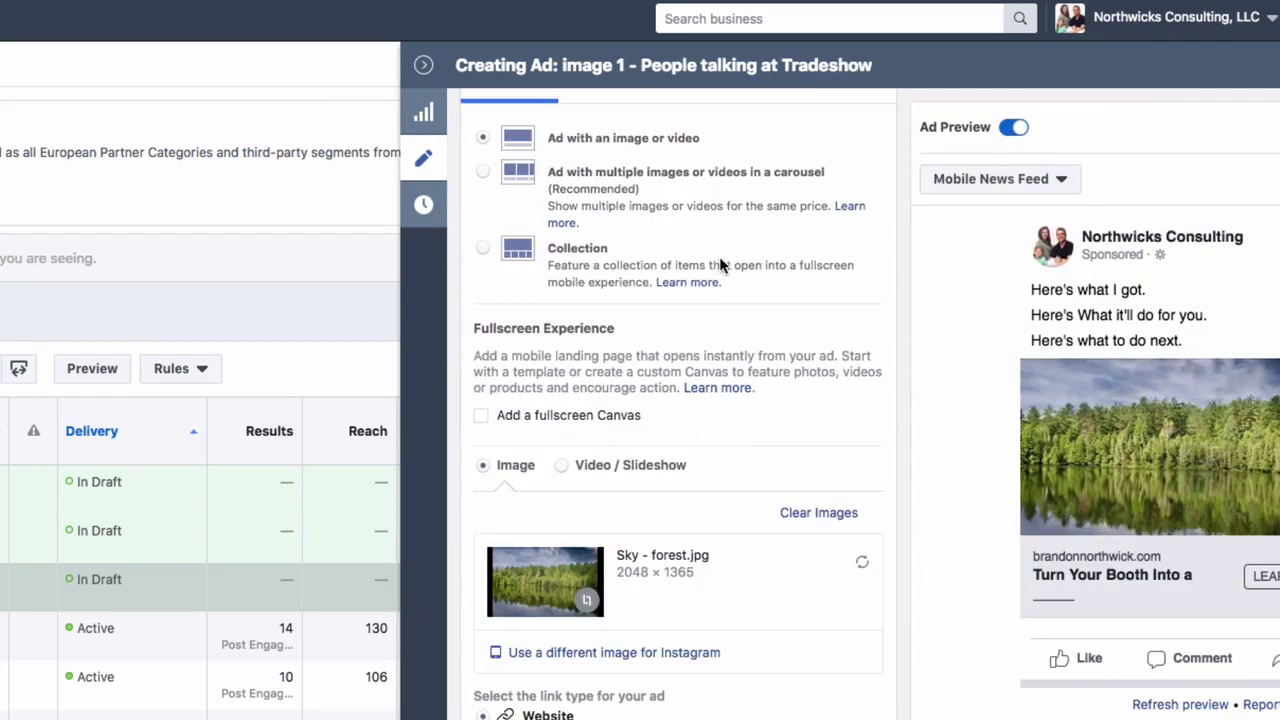
click(841, 470)
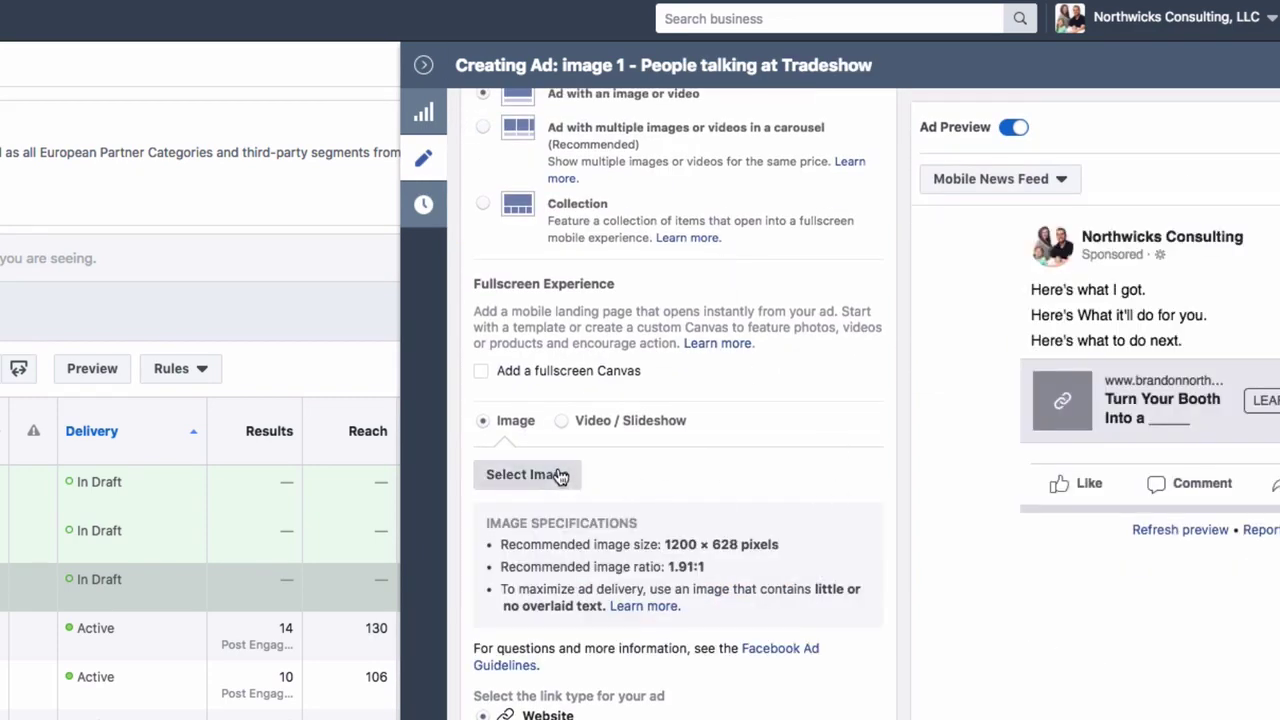
click(557, 474)
click(620, 198)
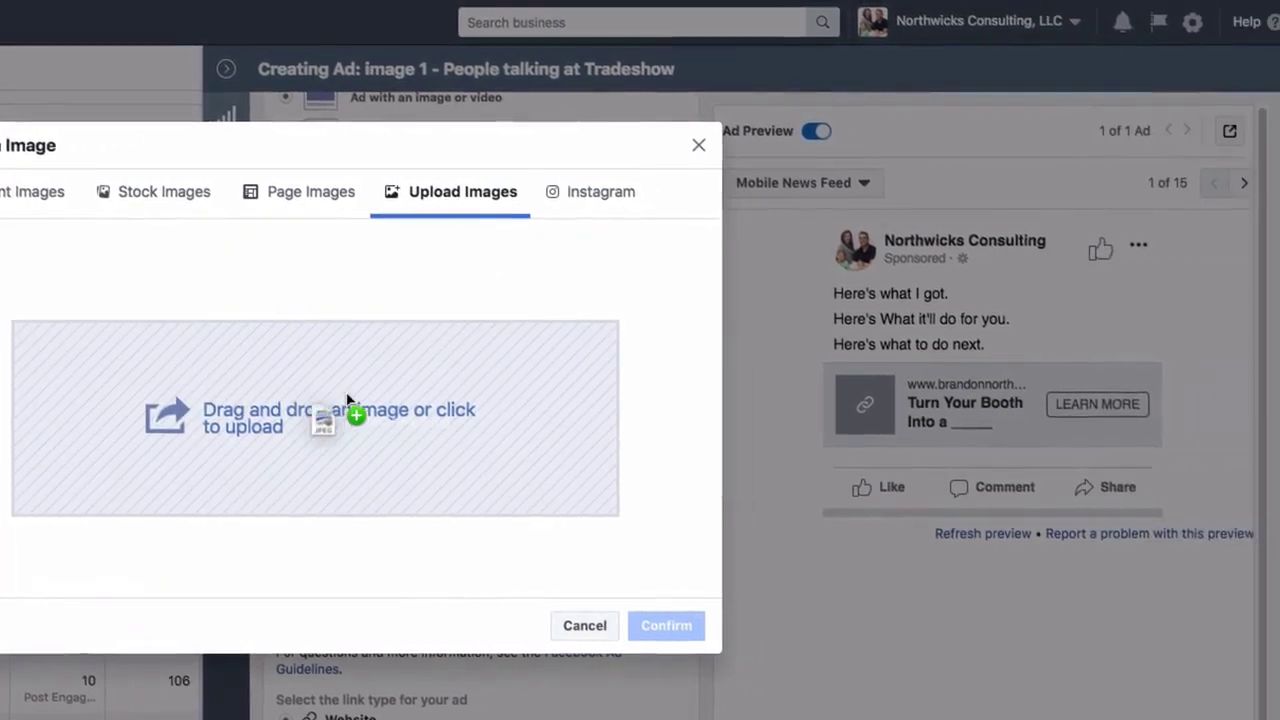
drag(547, 410, 546, 412)
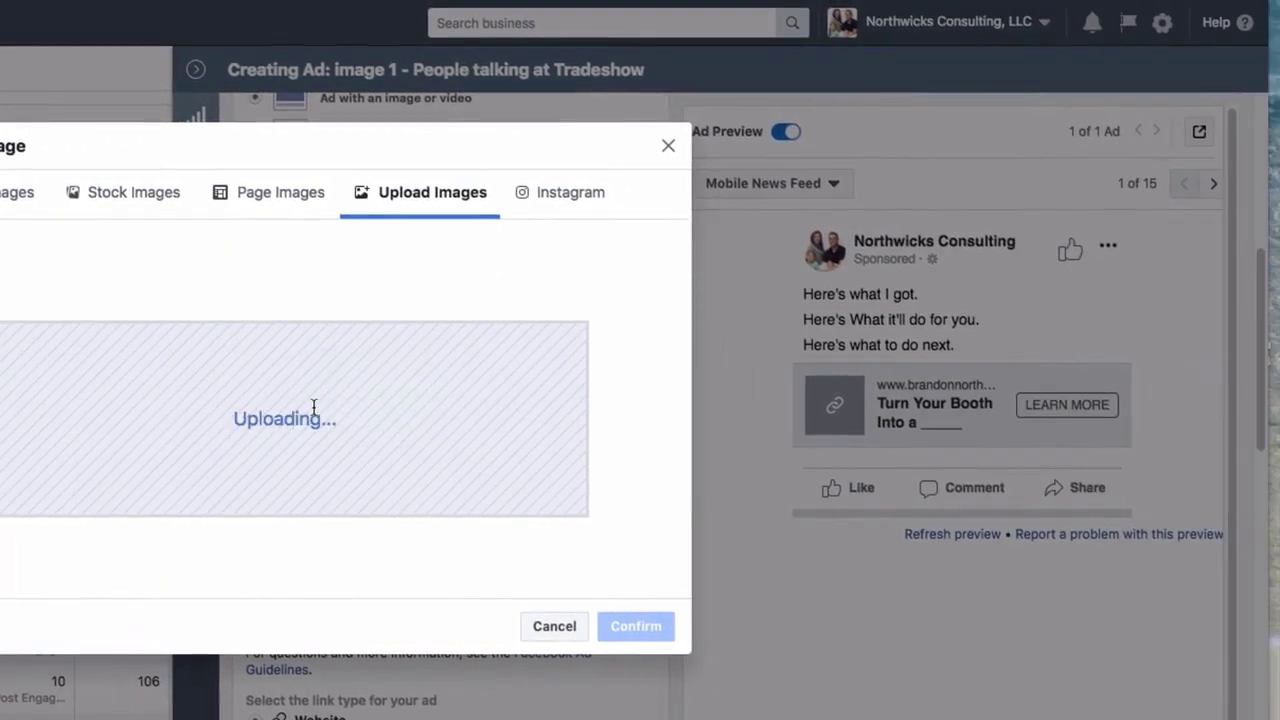
click(635, 627)
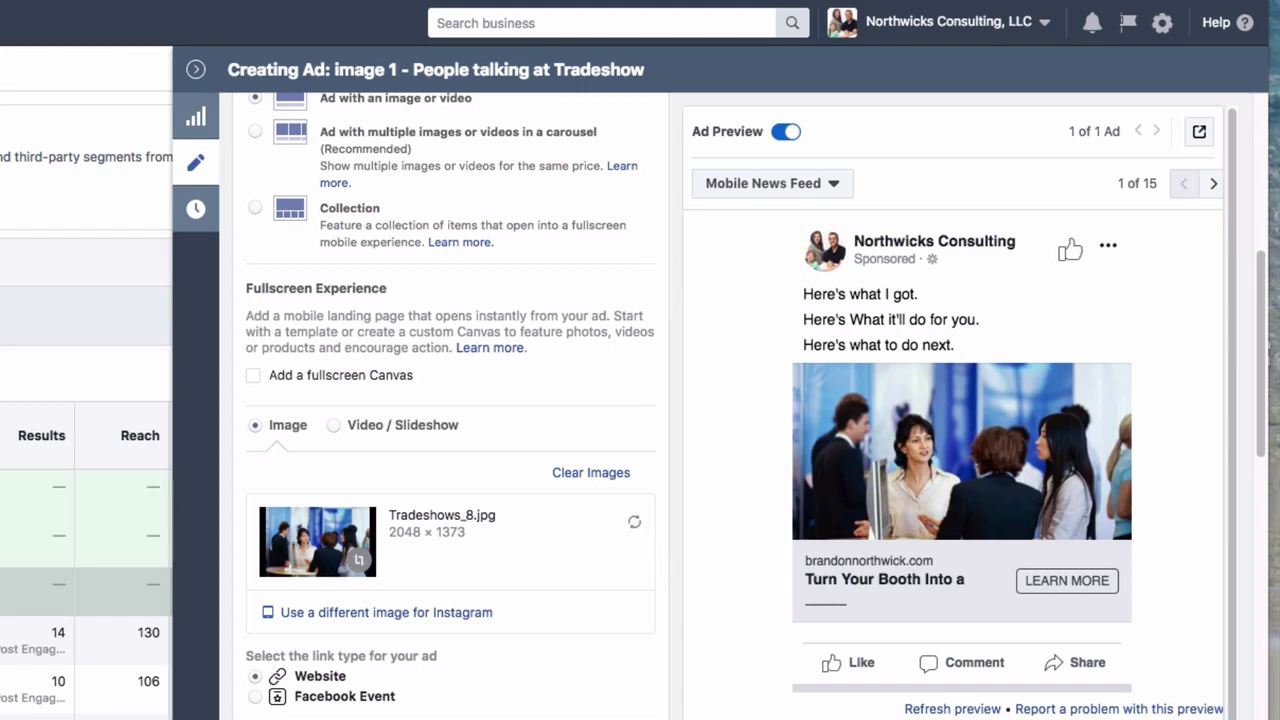
Step: Close the ad editor and duplicate the "Test audience" ad set into its original campaign with 2 copies
click(214, 371)
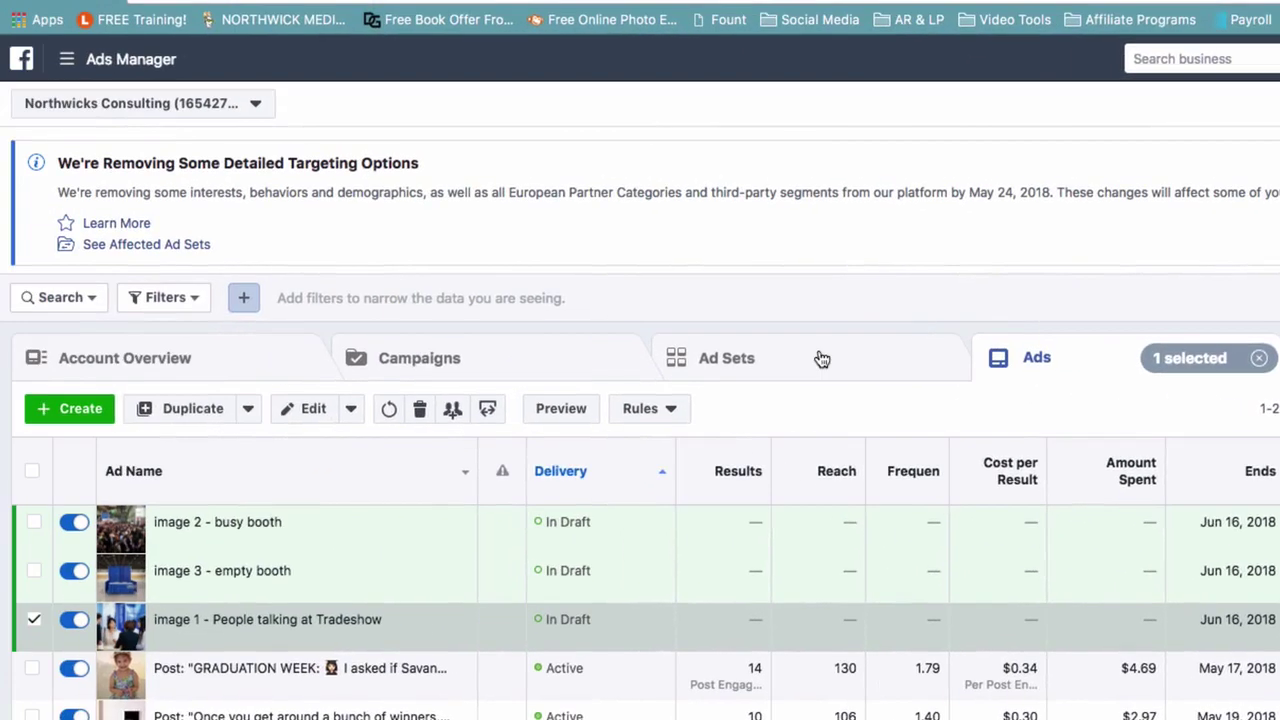
click(821, 359)
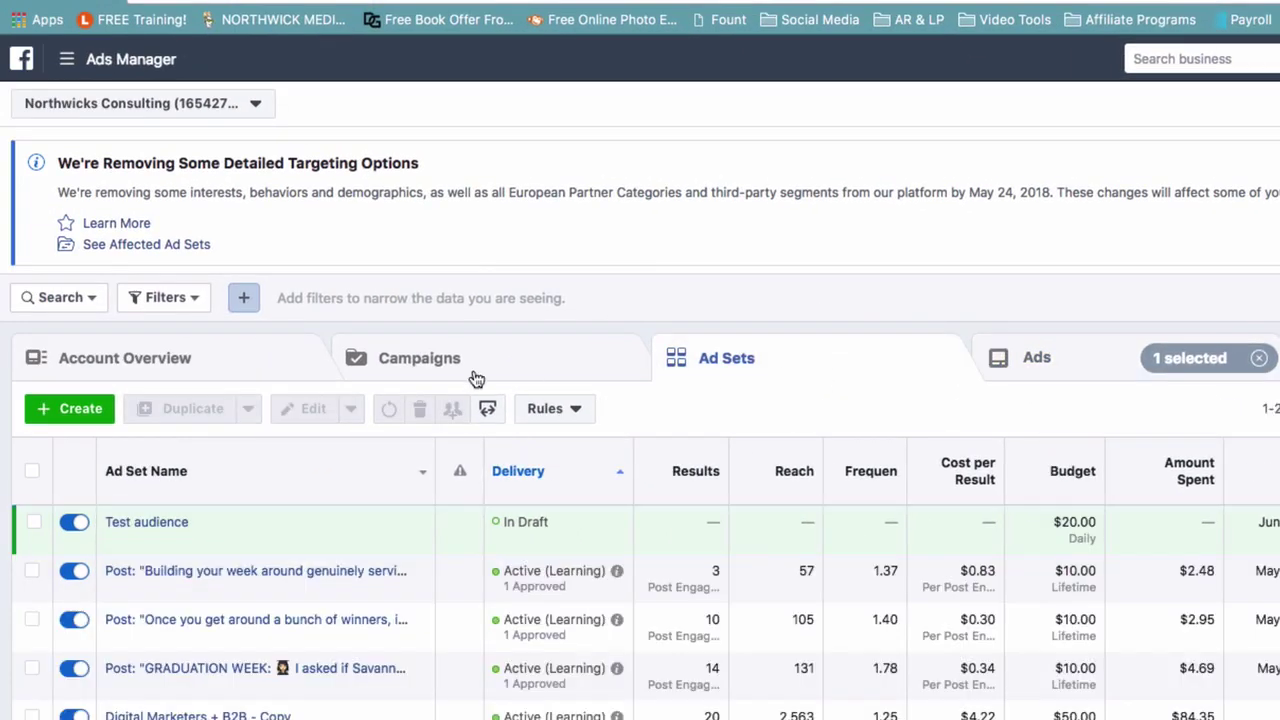
mouse_move(258, 535)
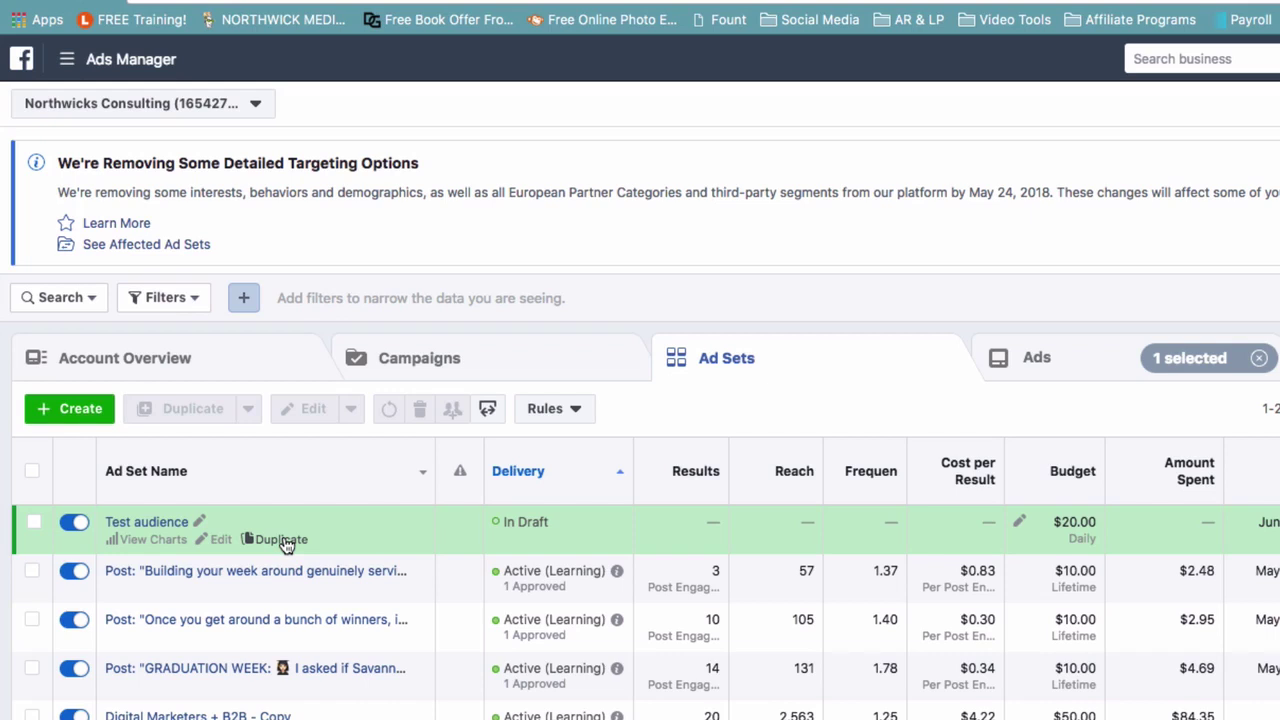
click(283, 539)
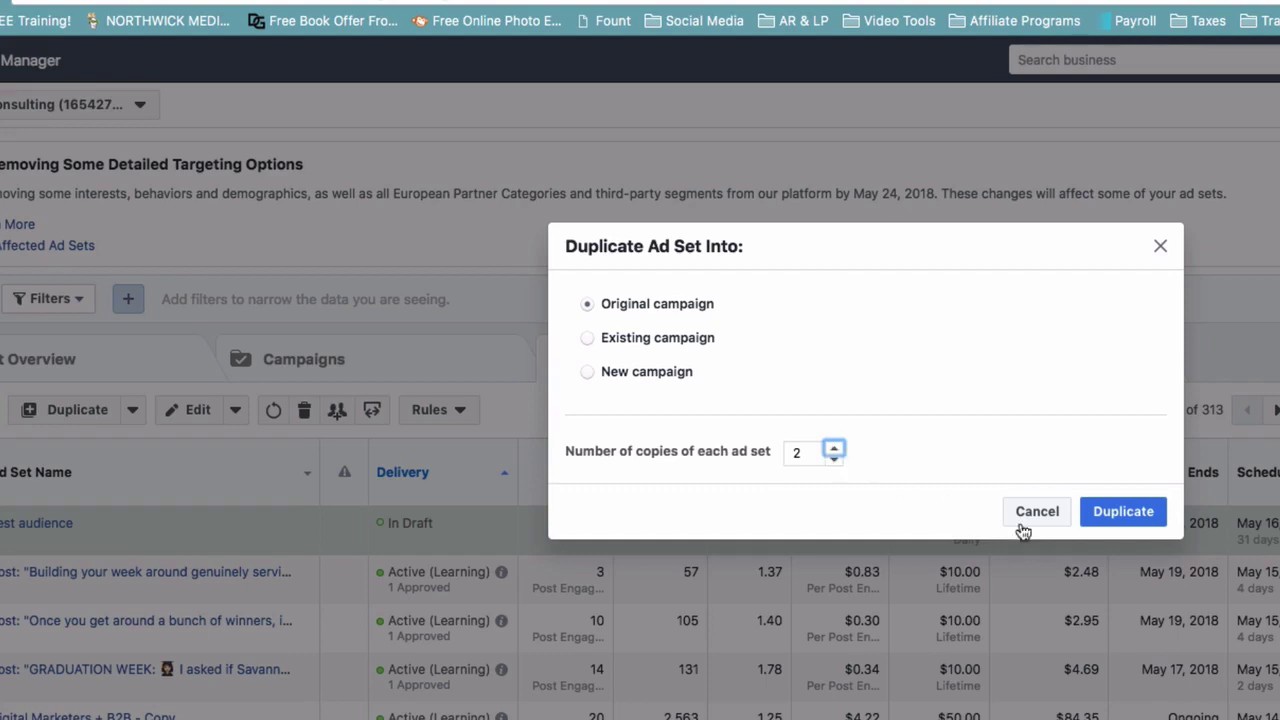
click(1125, 512)
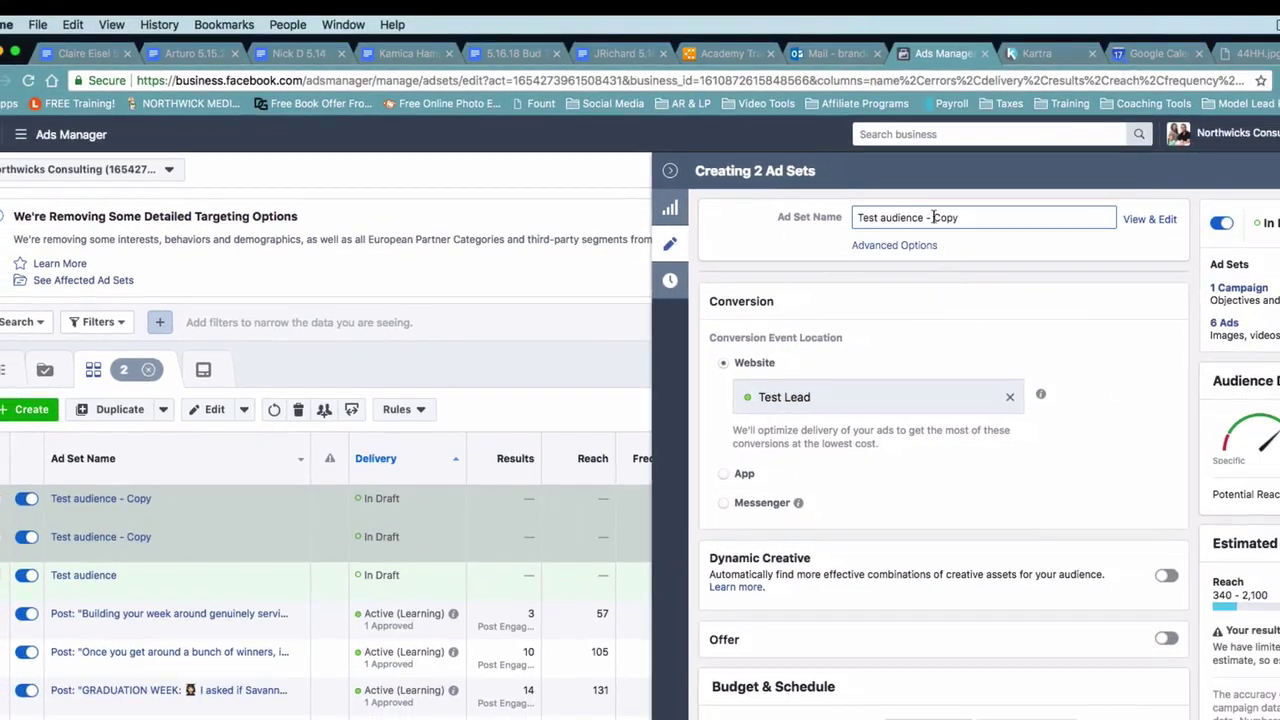
Step: Remove "- Copy" from the names of both duplicated ad sets at once
drag(933, 216, 953, 216)
key(BackSpace)
click(985, 263)
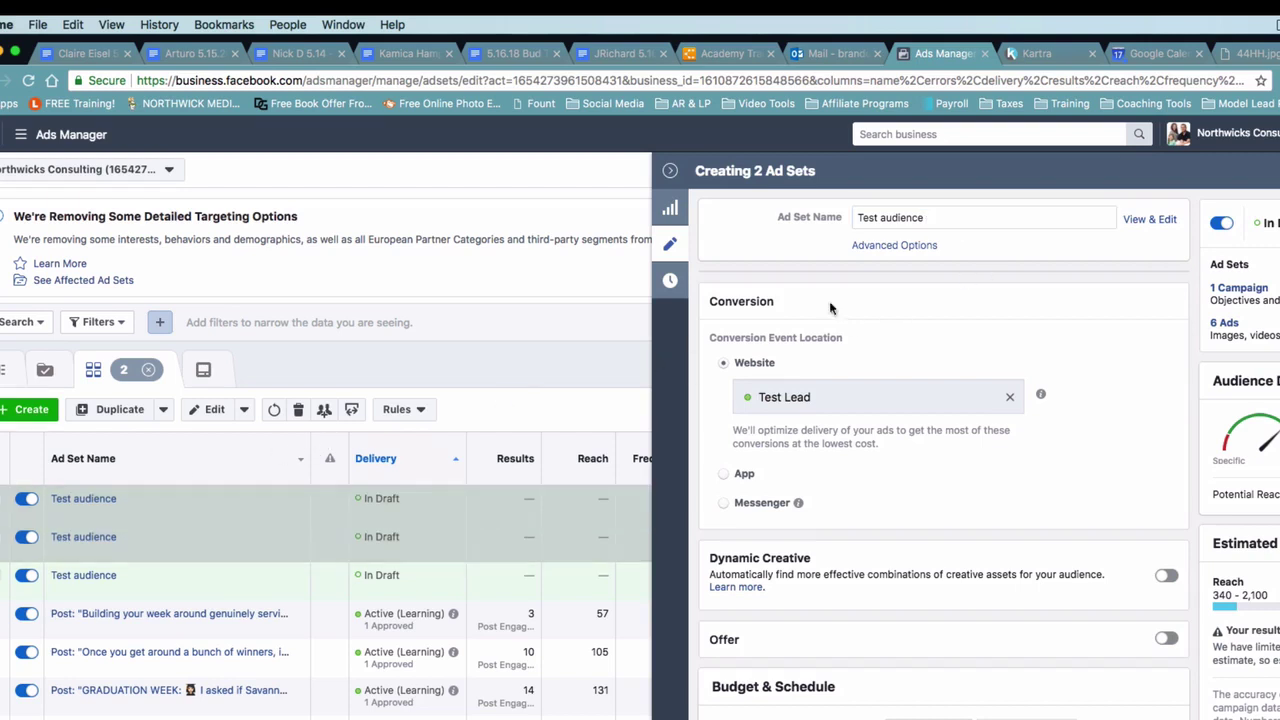
Step: Select only the first duplicated ad set in the list and rename it as "Tradeshow"
click(2, 543)
double_click(931, 216)
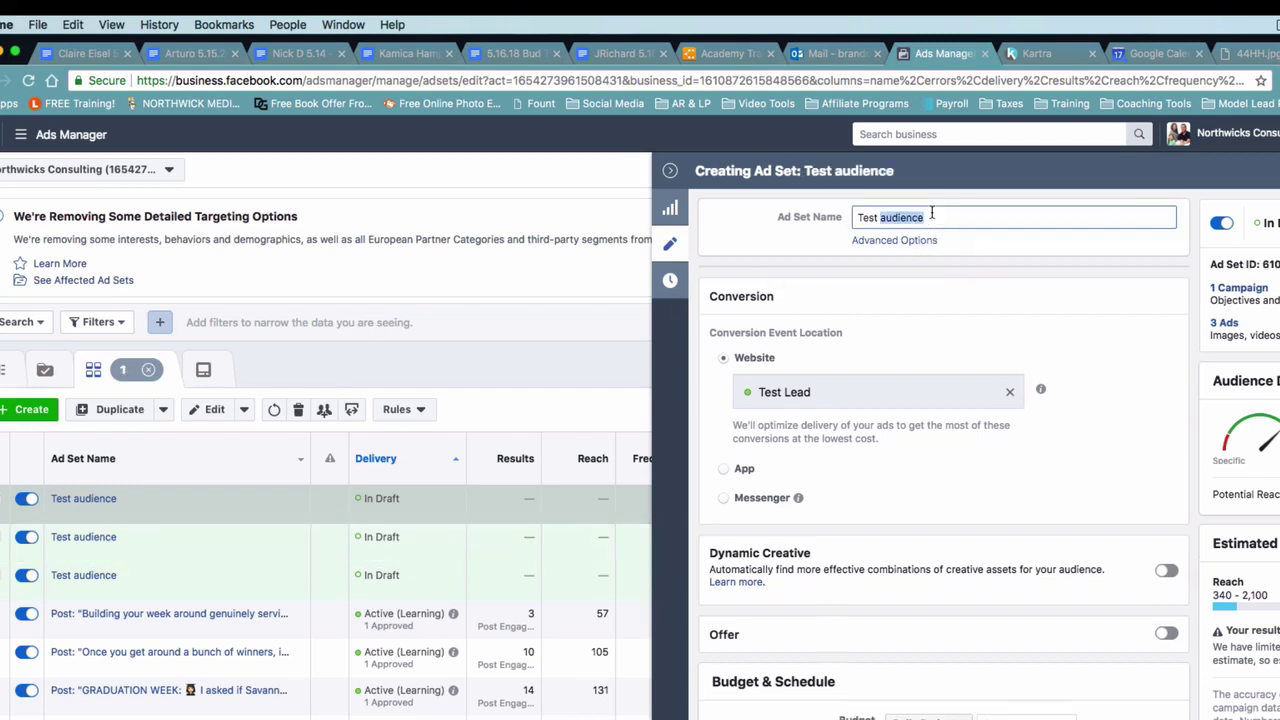
triple_click(931, 216)
text(Tradeshow)
click(918, 281)
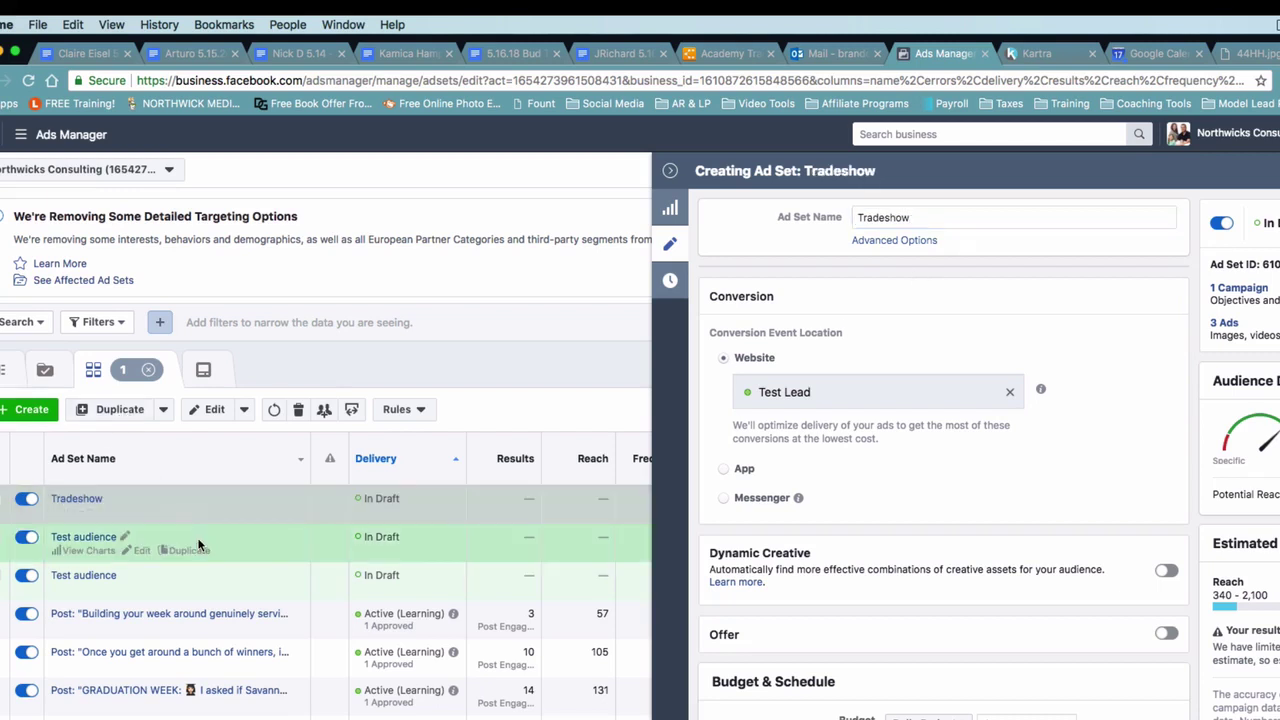
Step: Open the second duplicated ad set and rename it as "Small Business"
click(262, 536)
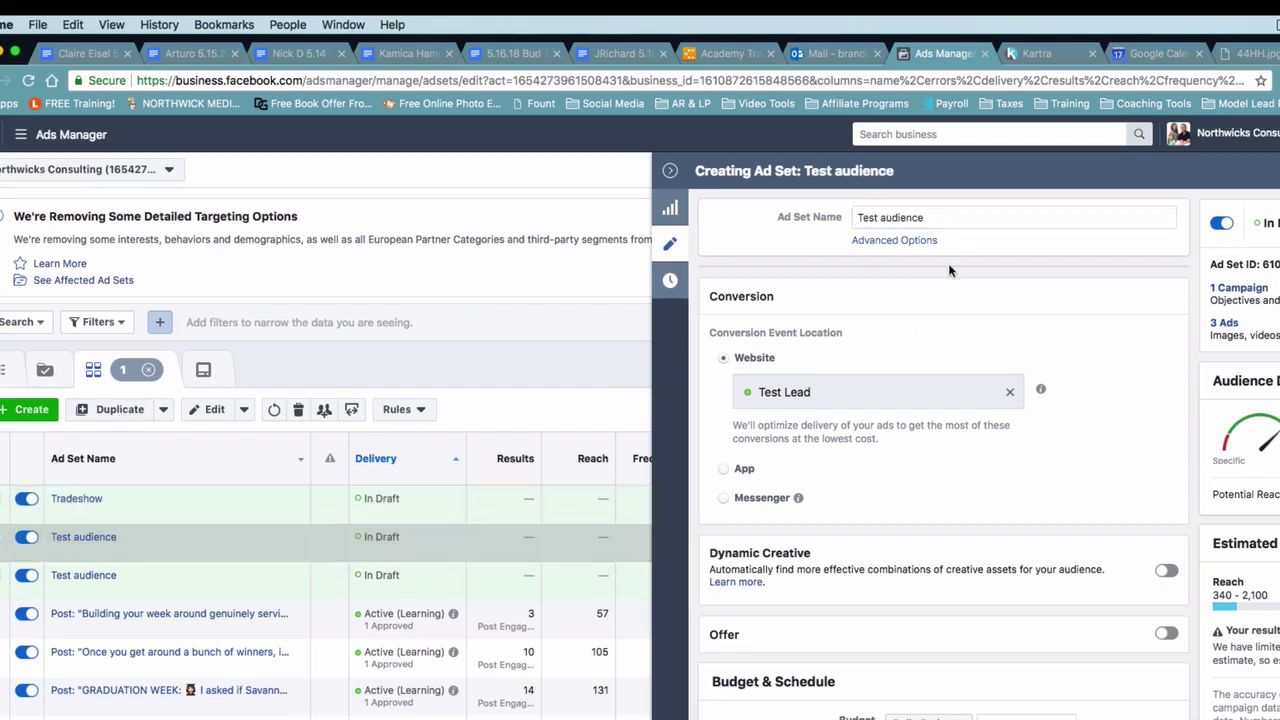
triple_click(942, 218)
text(Small Businesws)
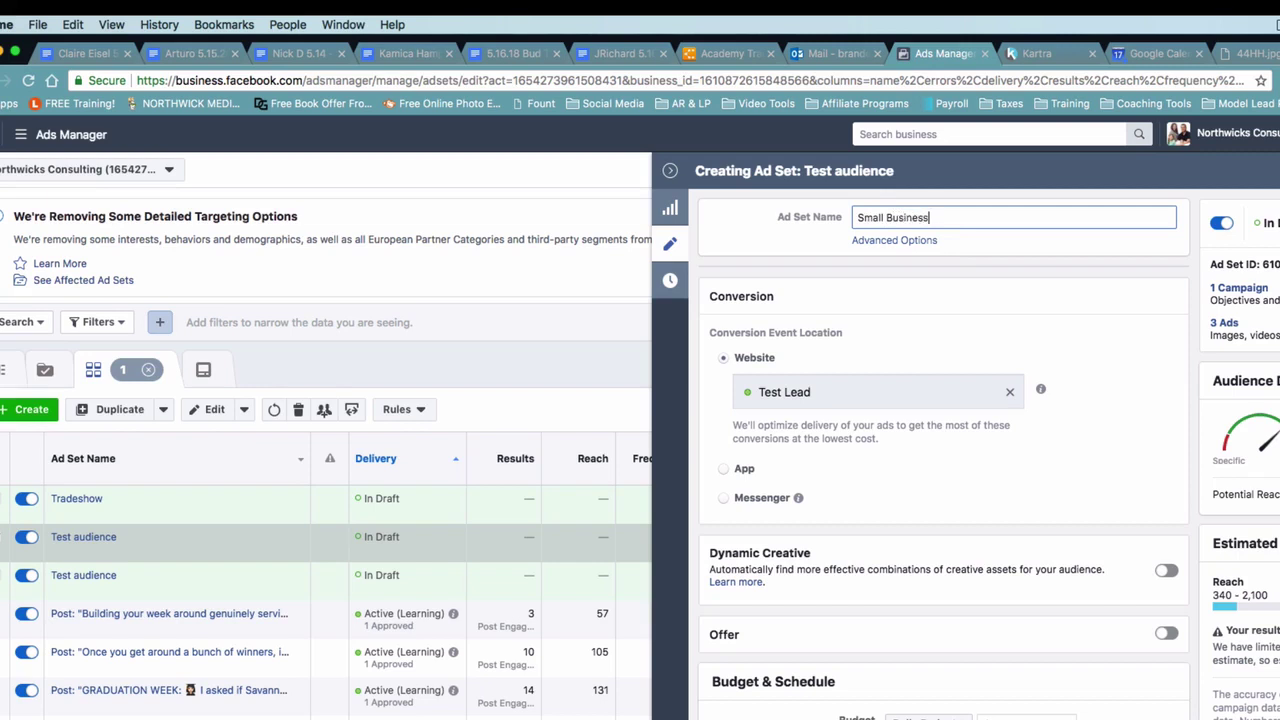
click(973, 282)
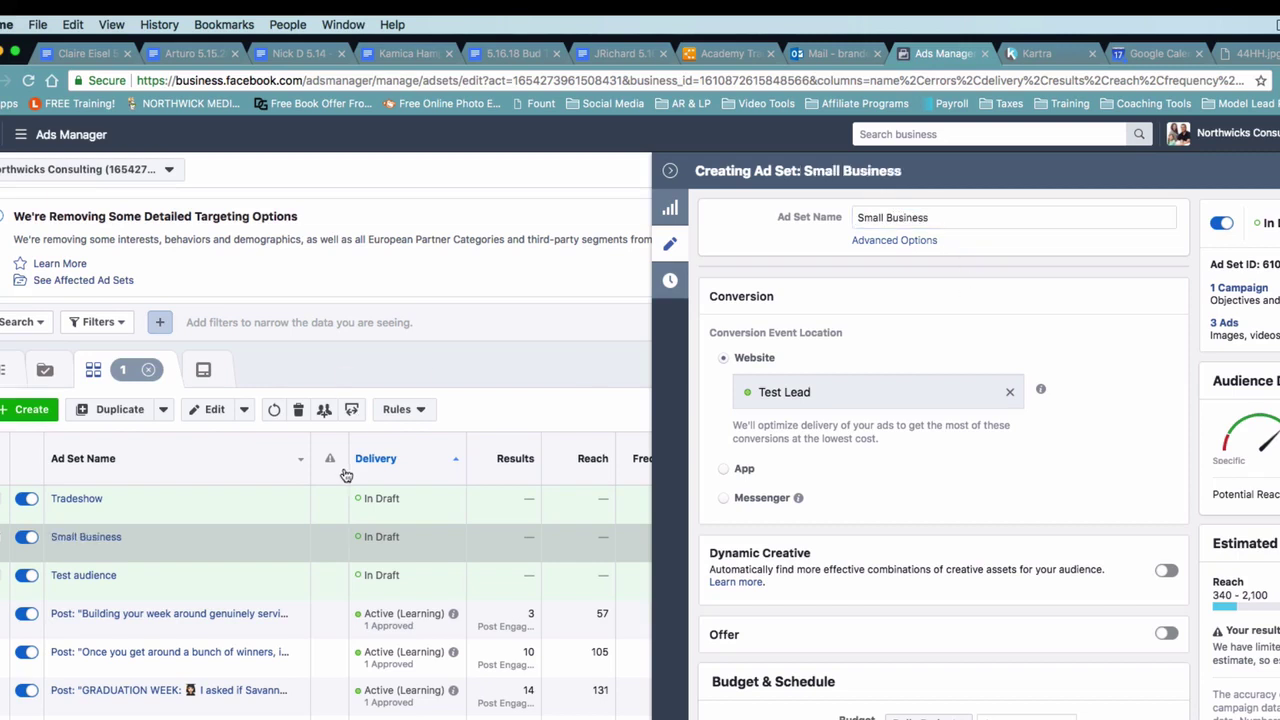
Step: Examine the original "Test audience" ad set's budget, audience and detailed targeting interests to find a fitting name
click(267, 582)
triple_click(932, 216)
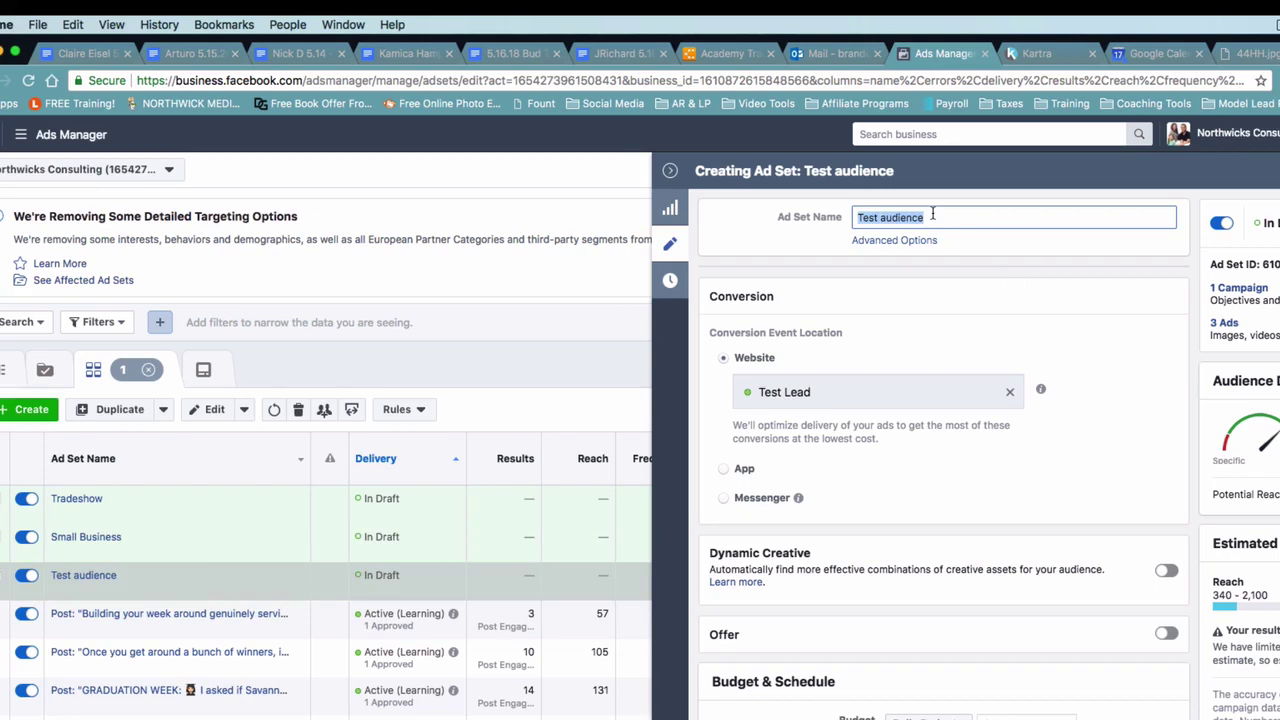
click(1086, 358)
scroll(1086, 357, down, 10)
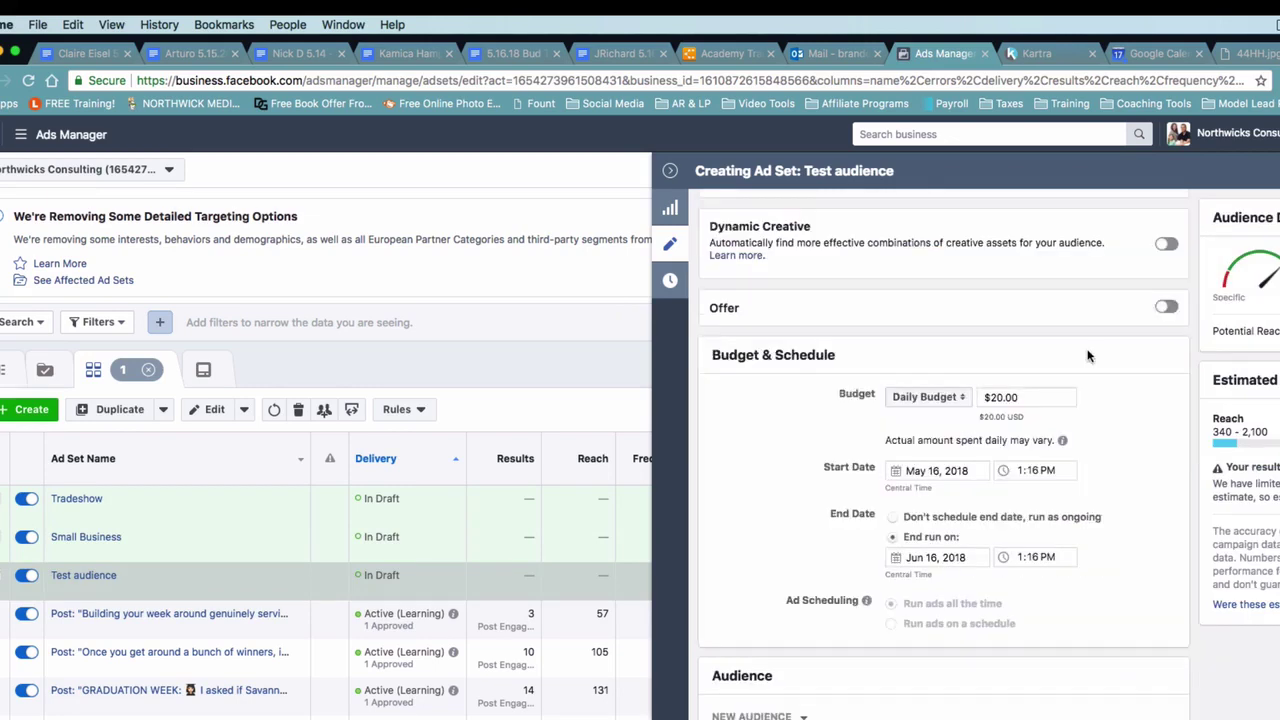
scroll(951, 497, down, 3)
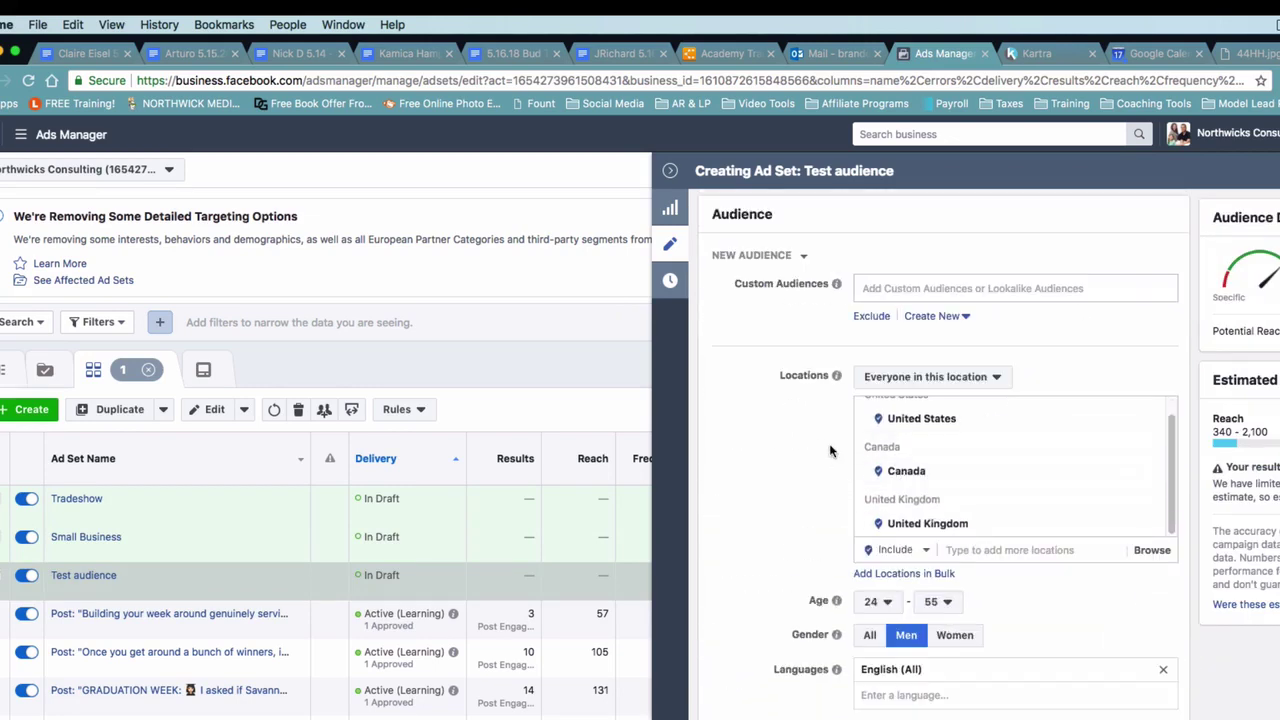
scroll(829, 447, down, 5)
scroll(730, 445, down, 2)
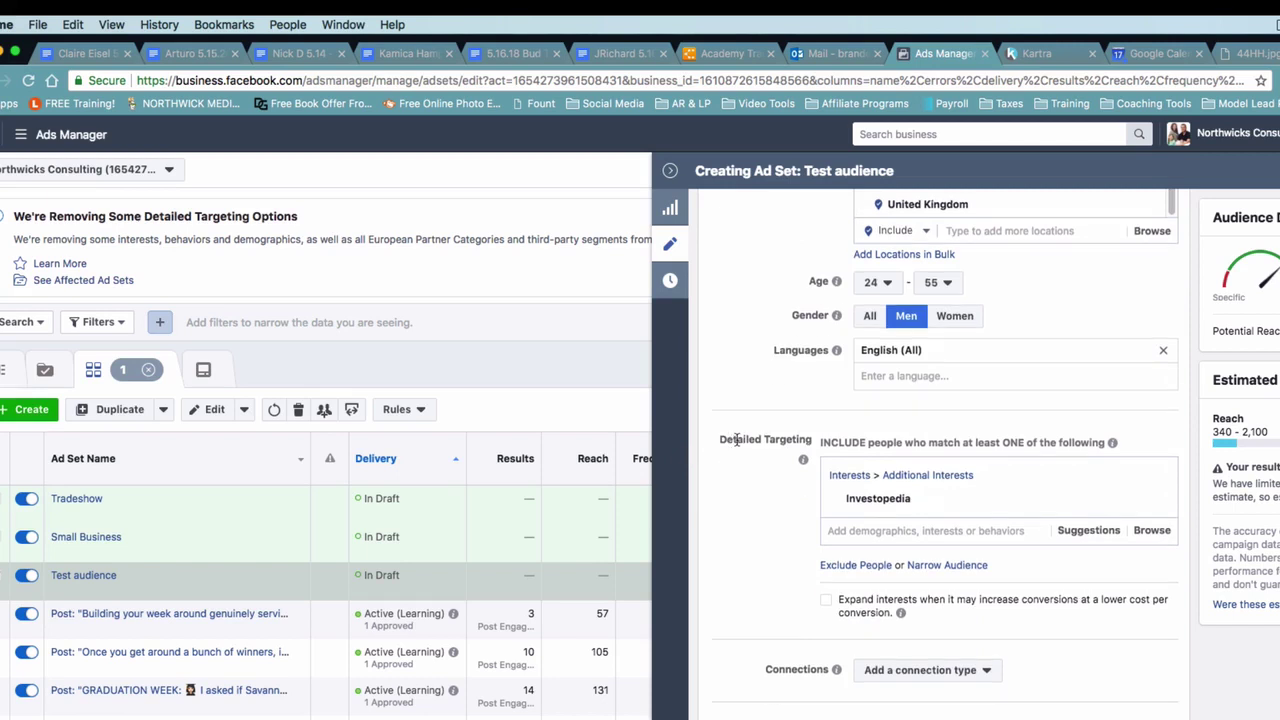
scroll(735, 442, down, 2)
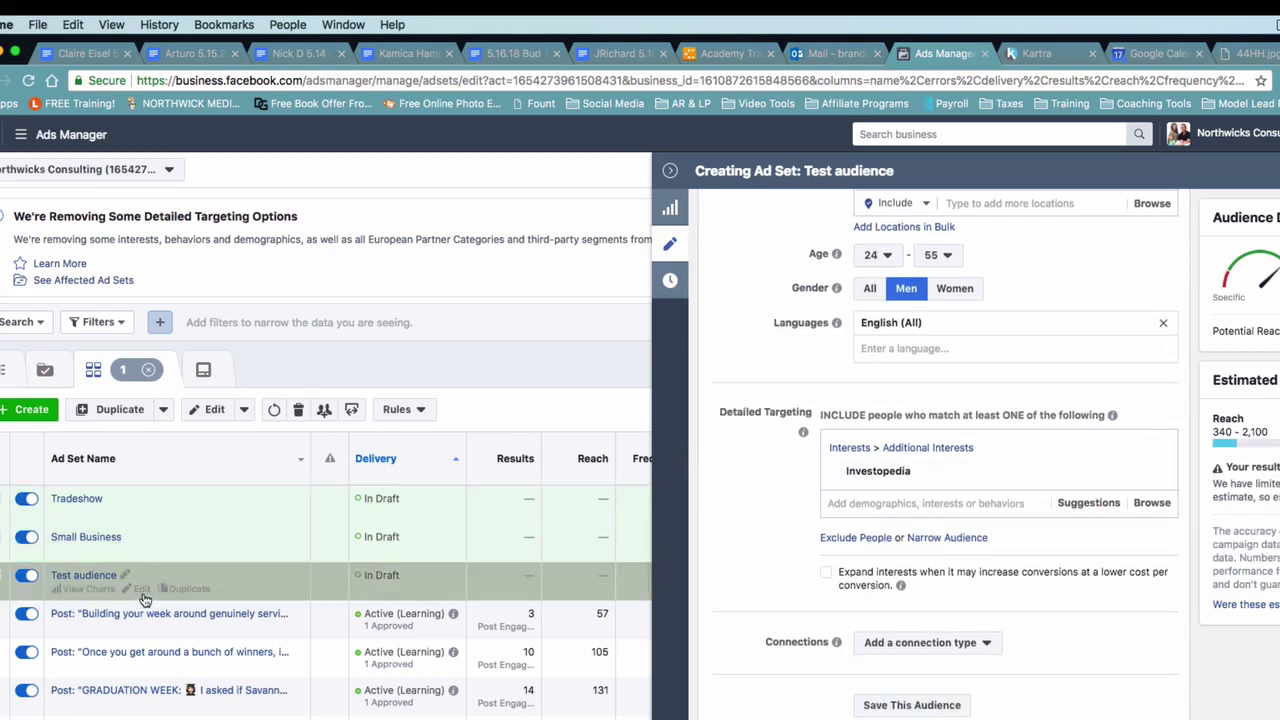
scroll(744, 318, up, 15)
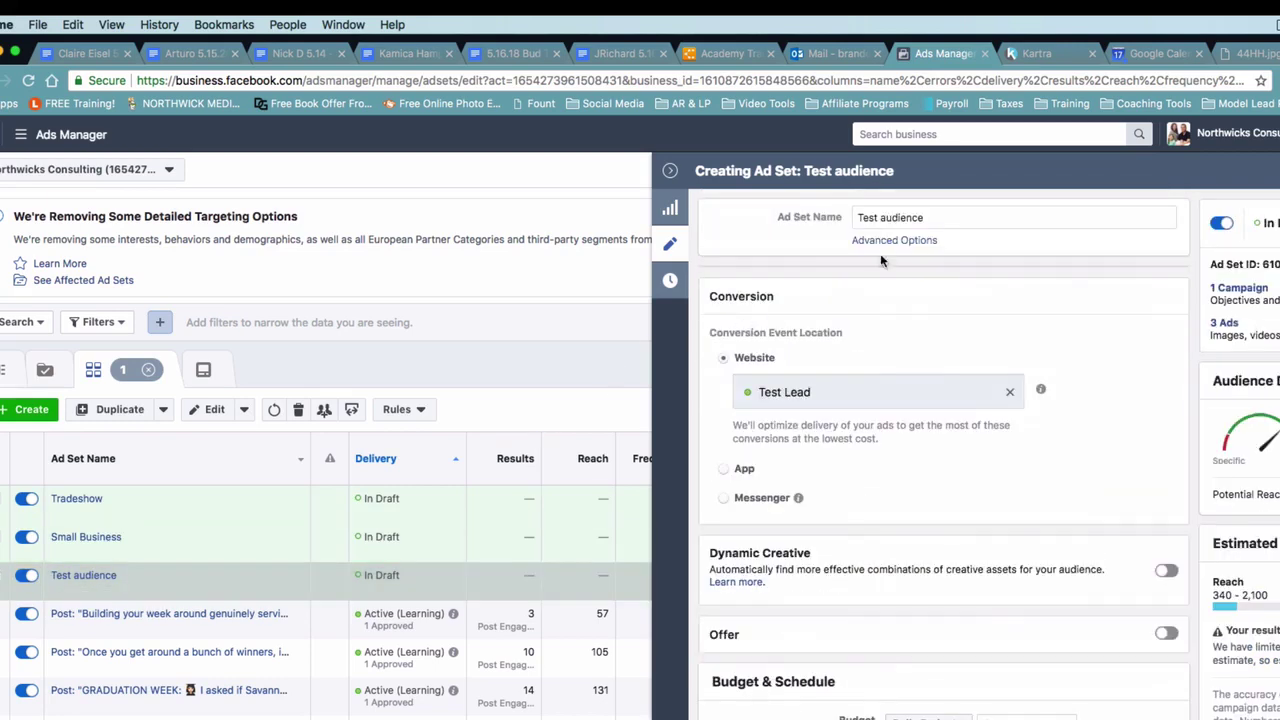
Step: Rename the original "Test audience" ad set as "Investopedia"
triple_click(899, 217)
text(Inve)
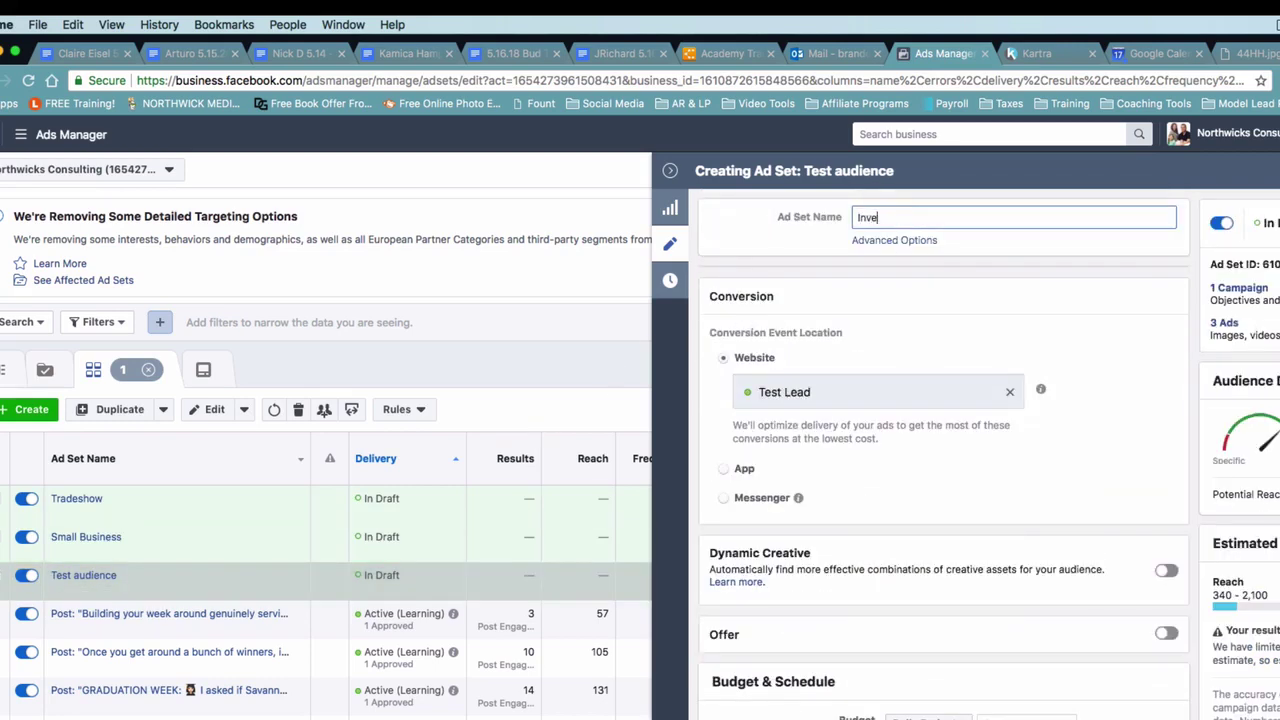
text(sto)
text(pdie)
click(898, 217)
text(edia)
click(957, 289)
scroll(970, 320, down, 1)
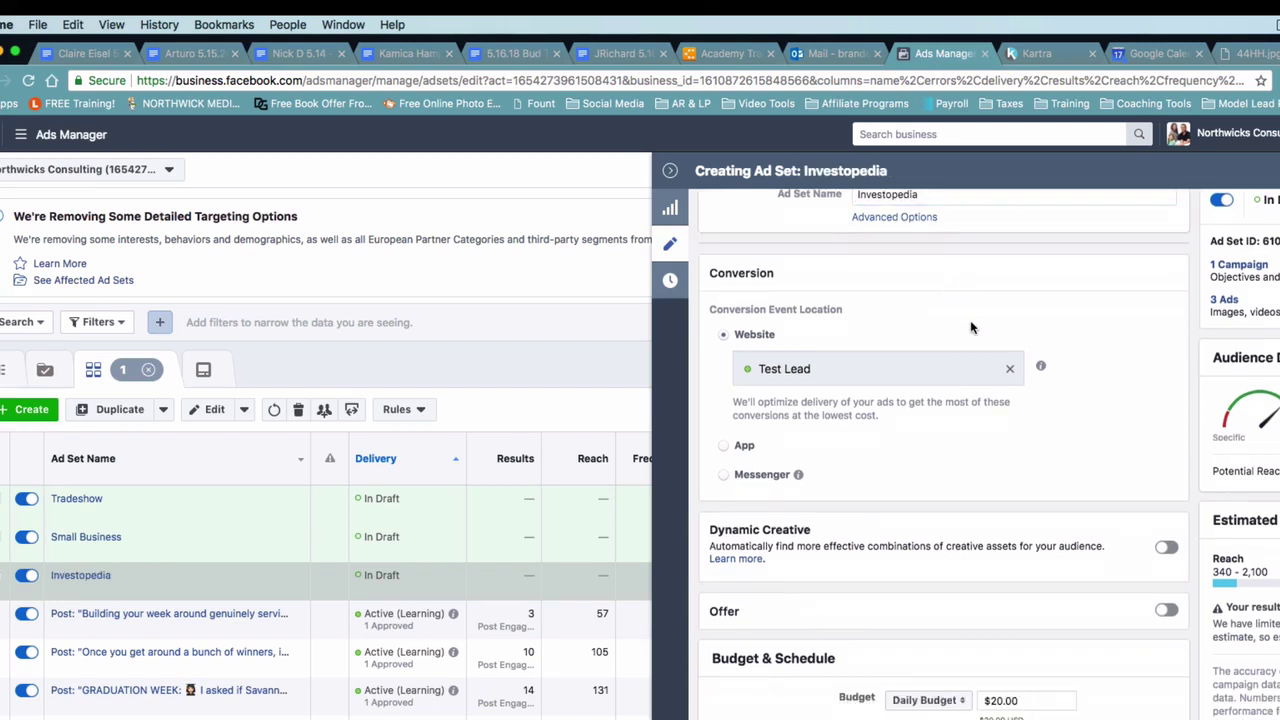
scroll(970, 327, down, 1)
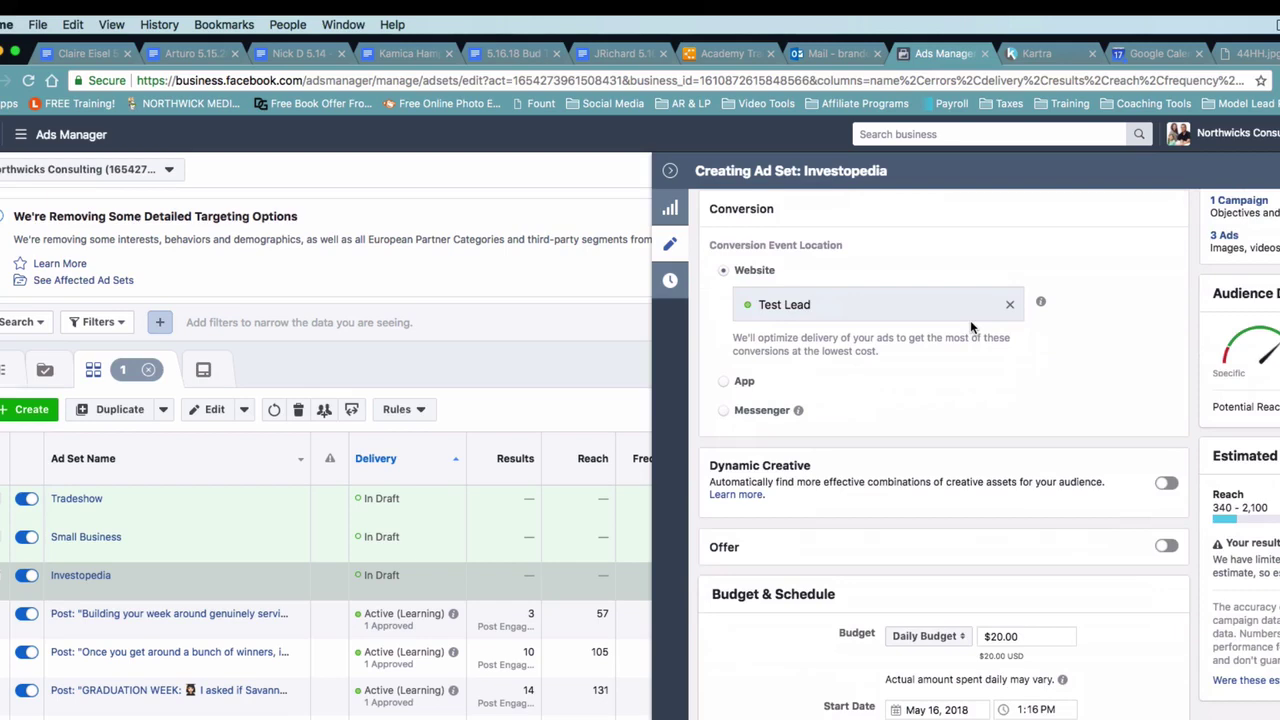
Step: In the "Small Business" ad set, replace the Investopedia interest in detailed targeting with the "Small business" interest under Business and industry
scroll(970, 320, up, 2)
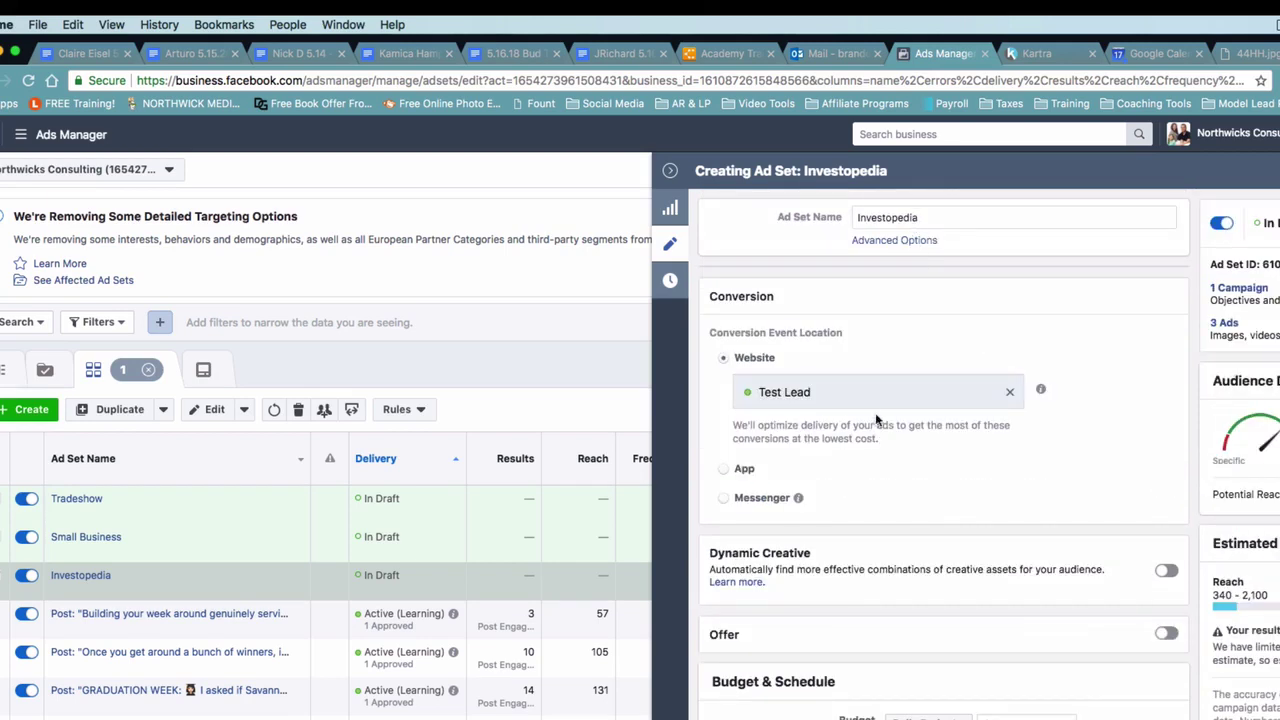
scroll(828, 484, down, 5)
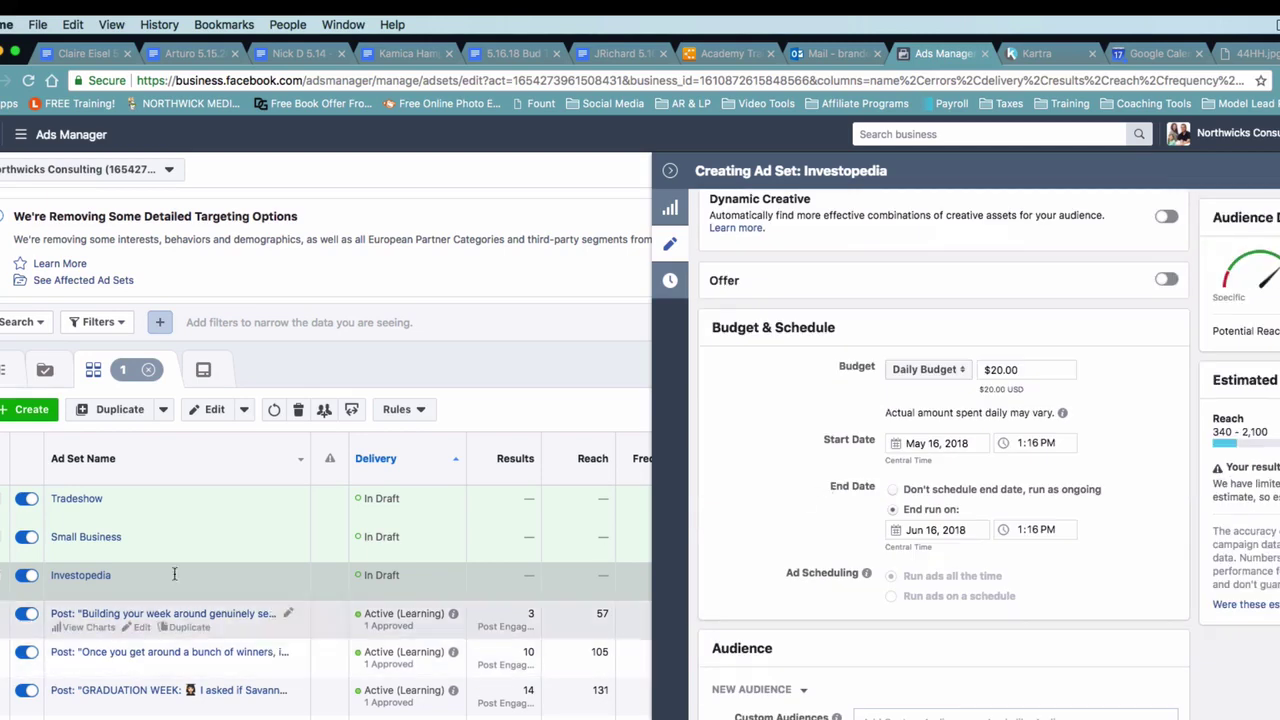
click(252, 539)
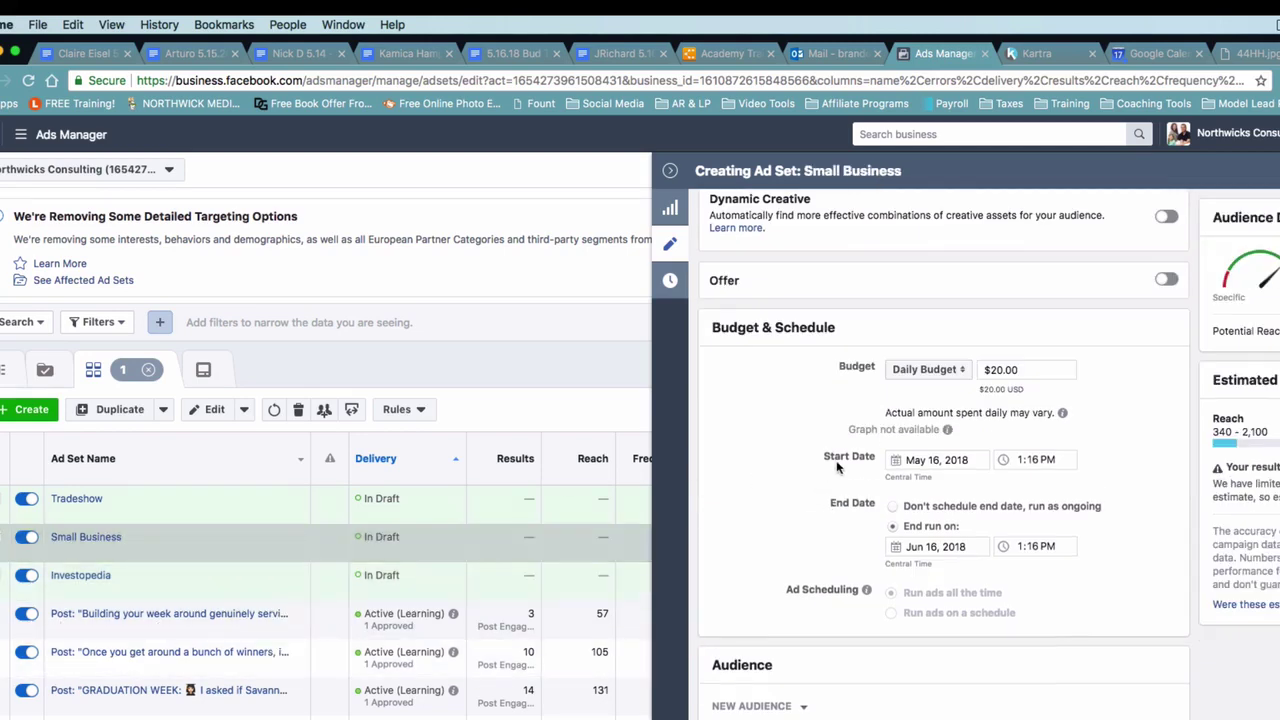
scroll(838, 468, down, 10)
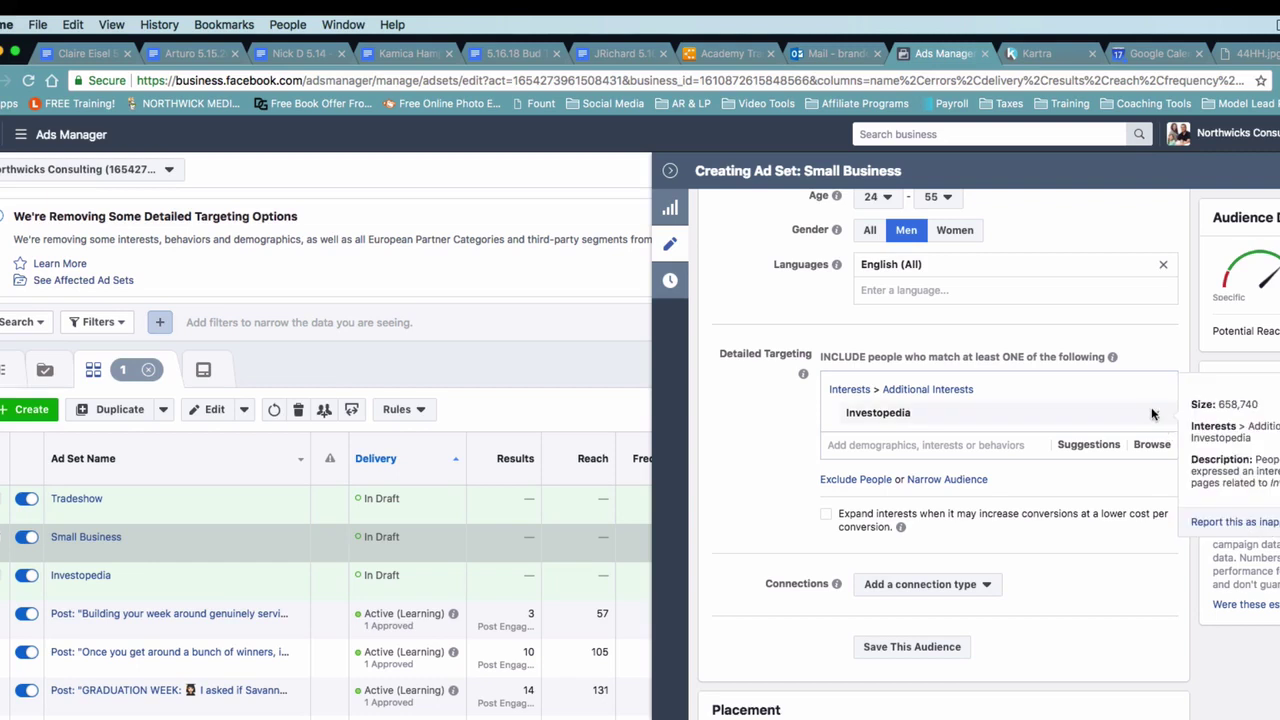
click(1156, 414)
click(930, 388)
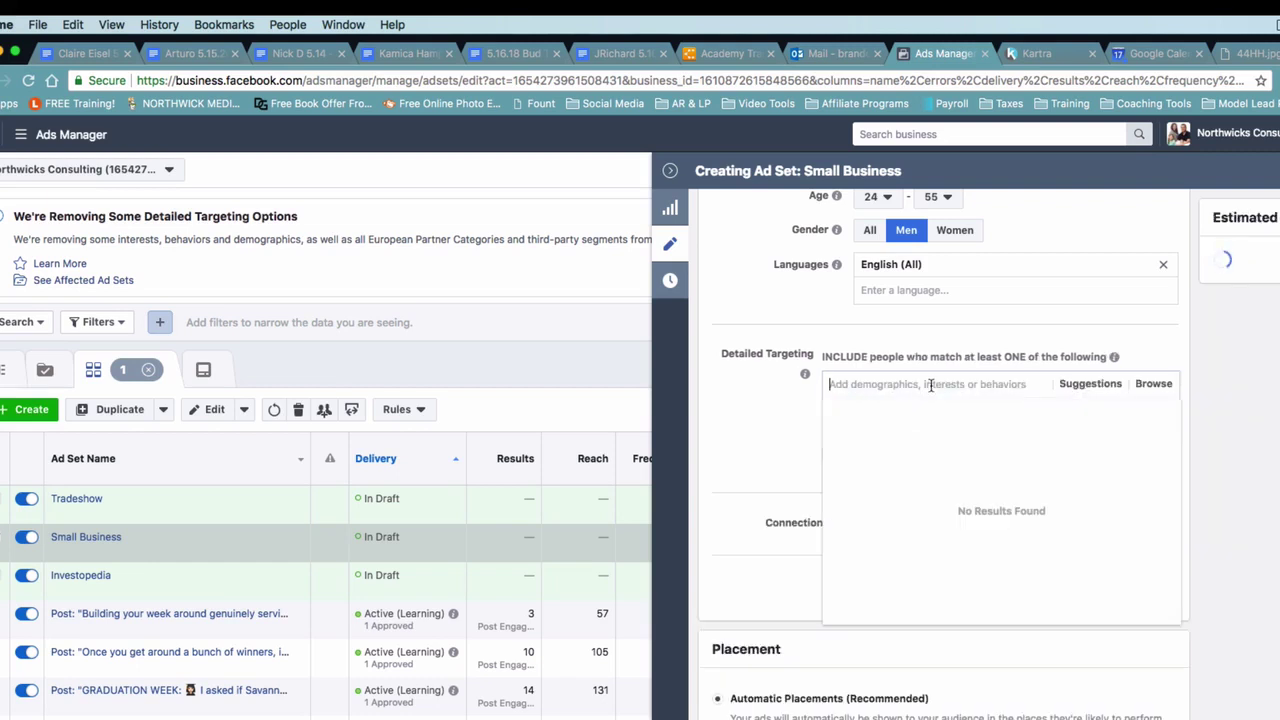
text(small business)
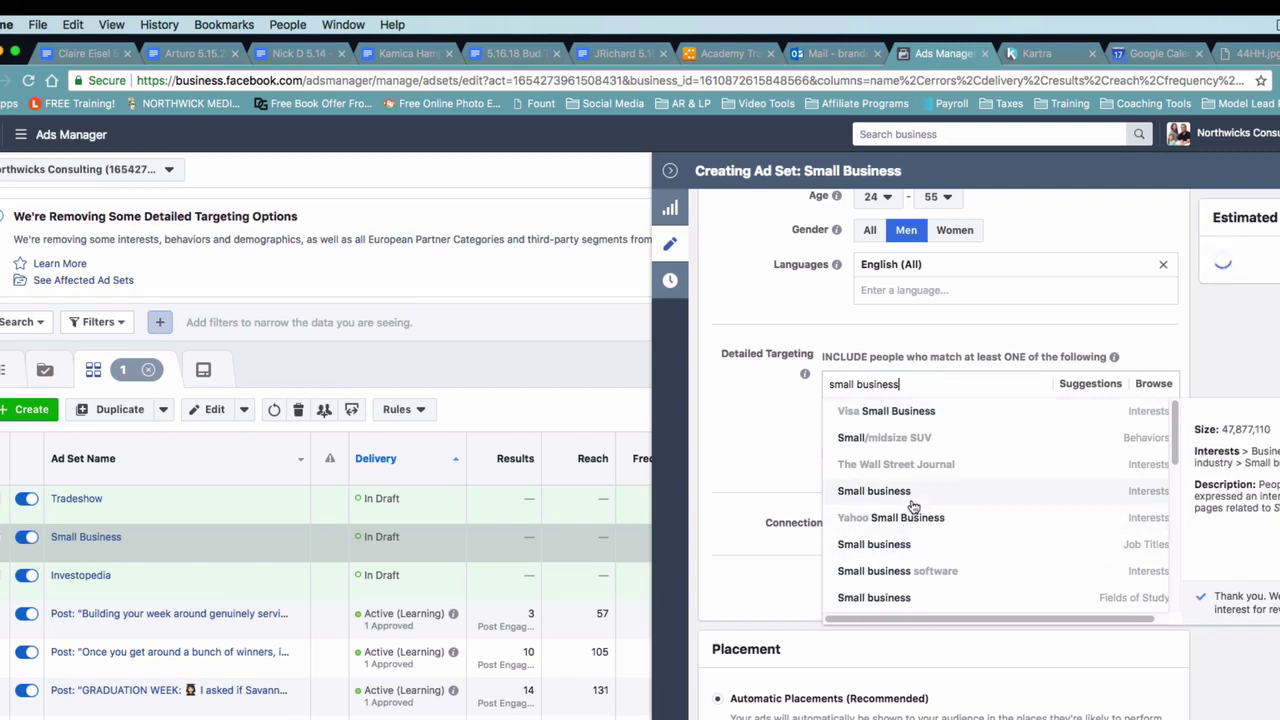
click(910, 496)
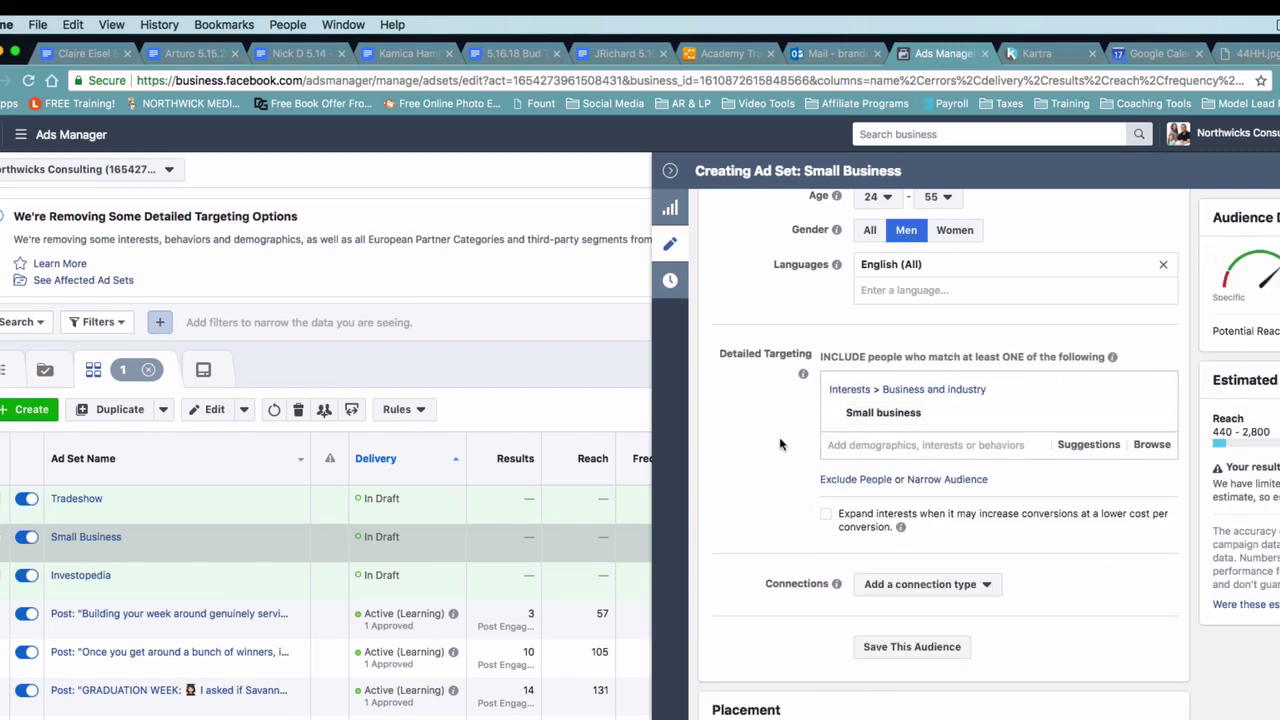
Step: In the "Tradeshow" ad set, replace the Investopedia interest in detailed targeting with the "Trade fair" interest
click(156, 503)
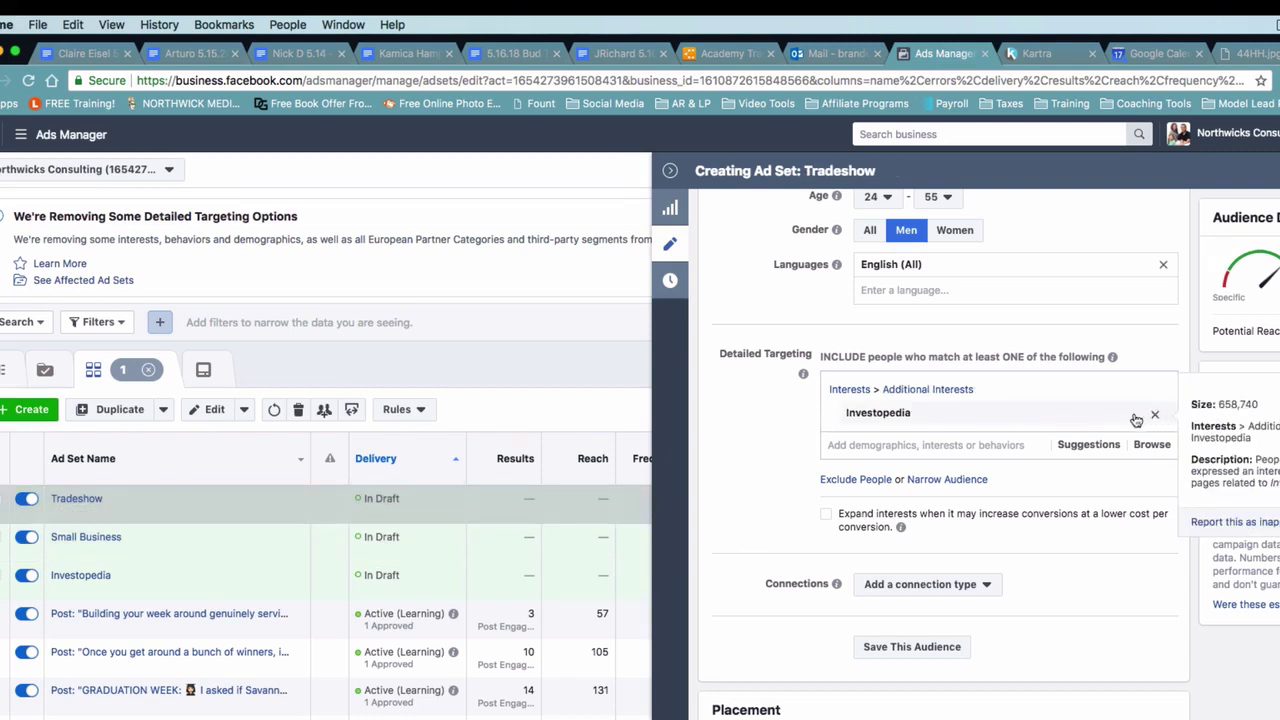
click(1156, 414)
click(986, 383)
text(tra)
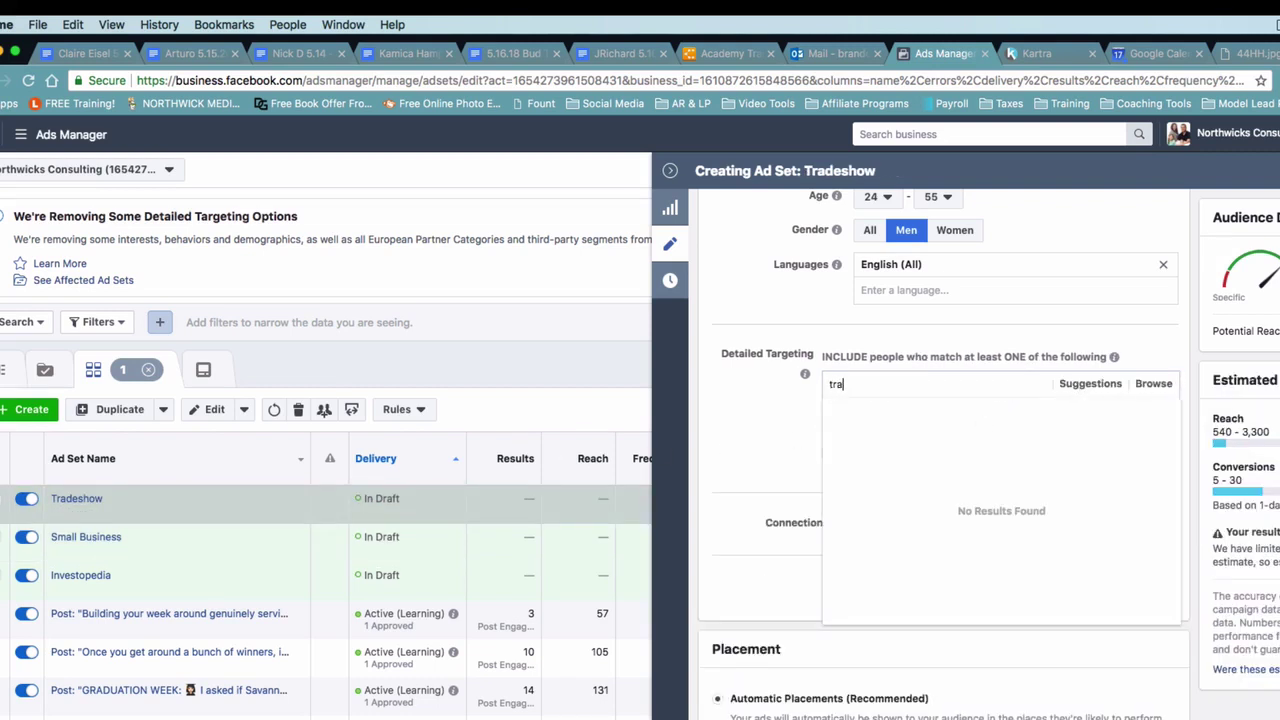
text(desho)
key(BackSpace)
key(BackSpace)
text(show)
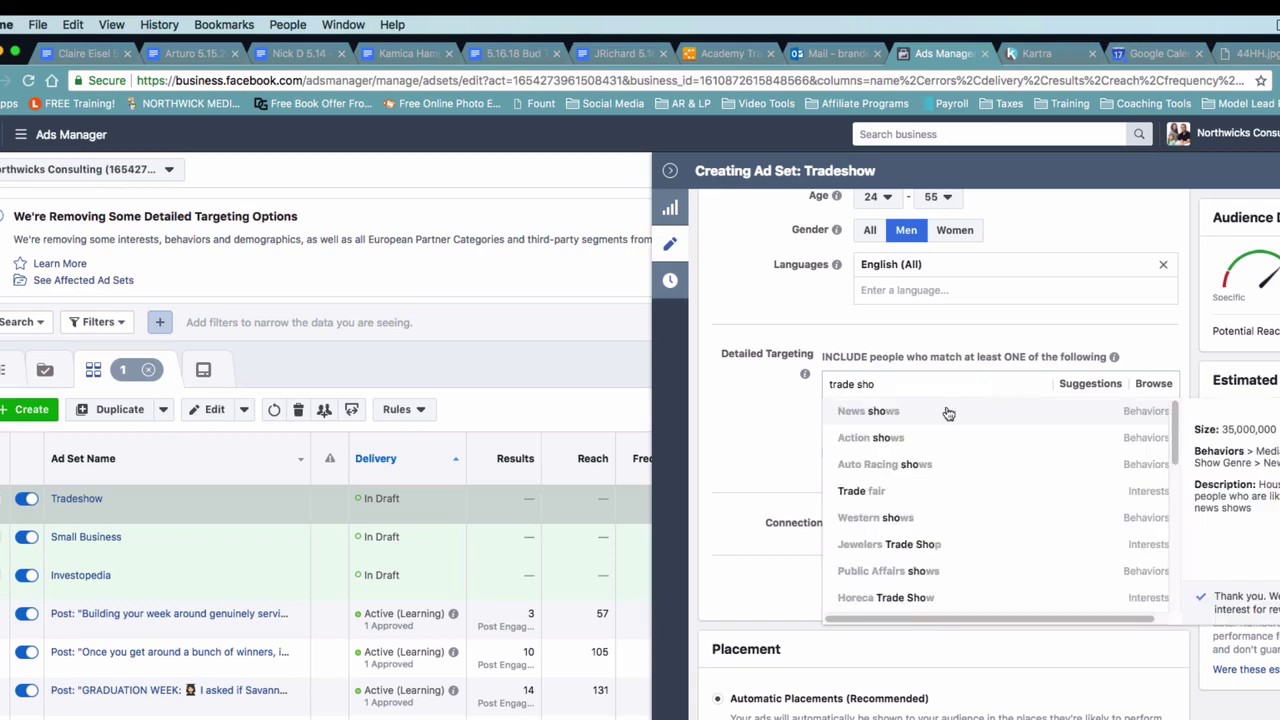
click(863, 621)
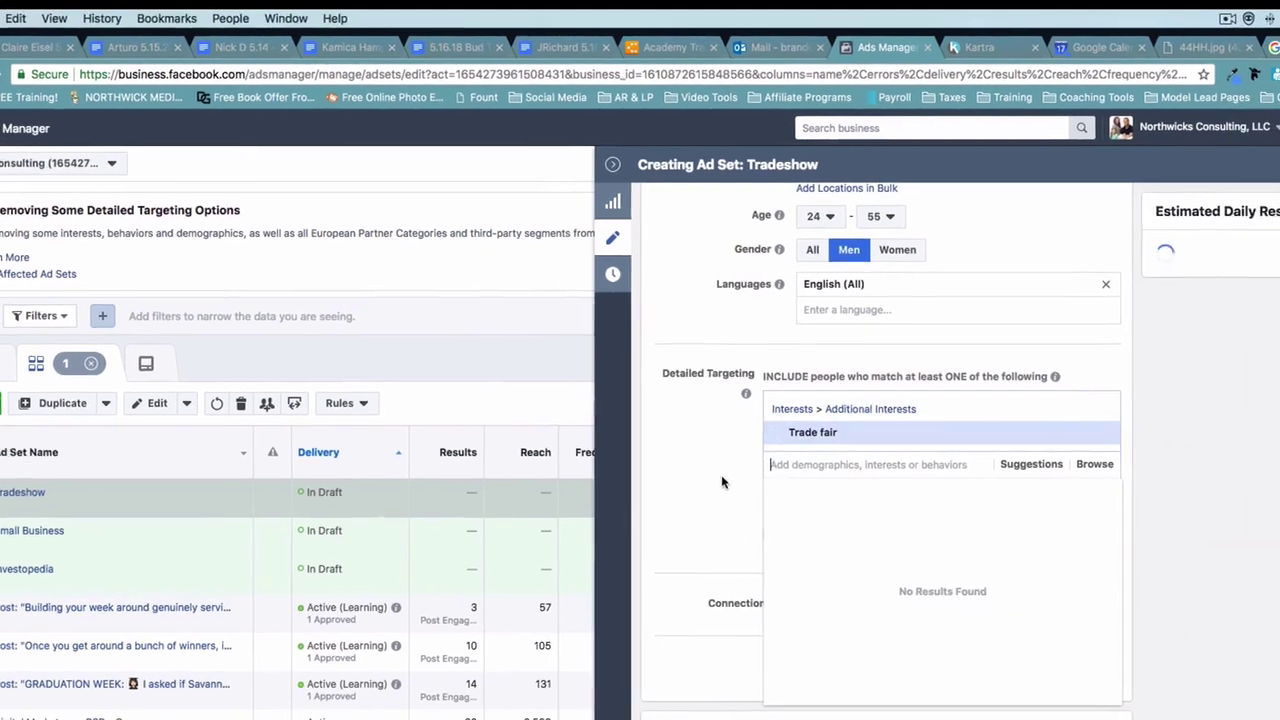
click(722, 483)
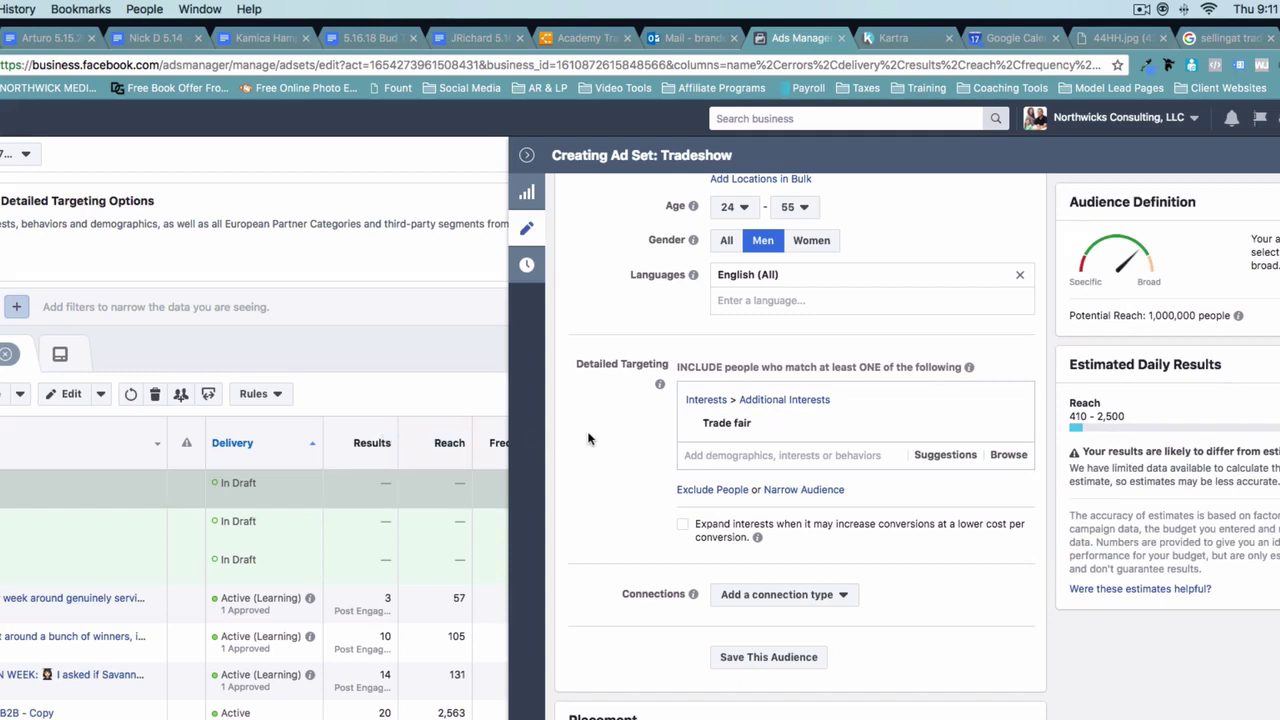
Step: Leave the ad set editor for the full campaign list and reload the page
click(470, 500)
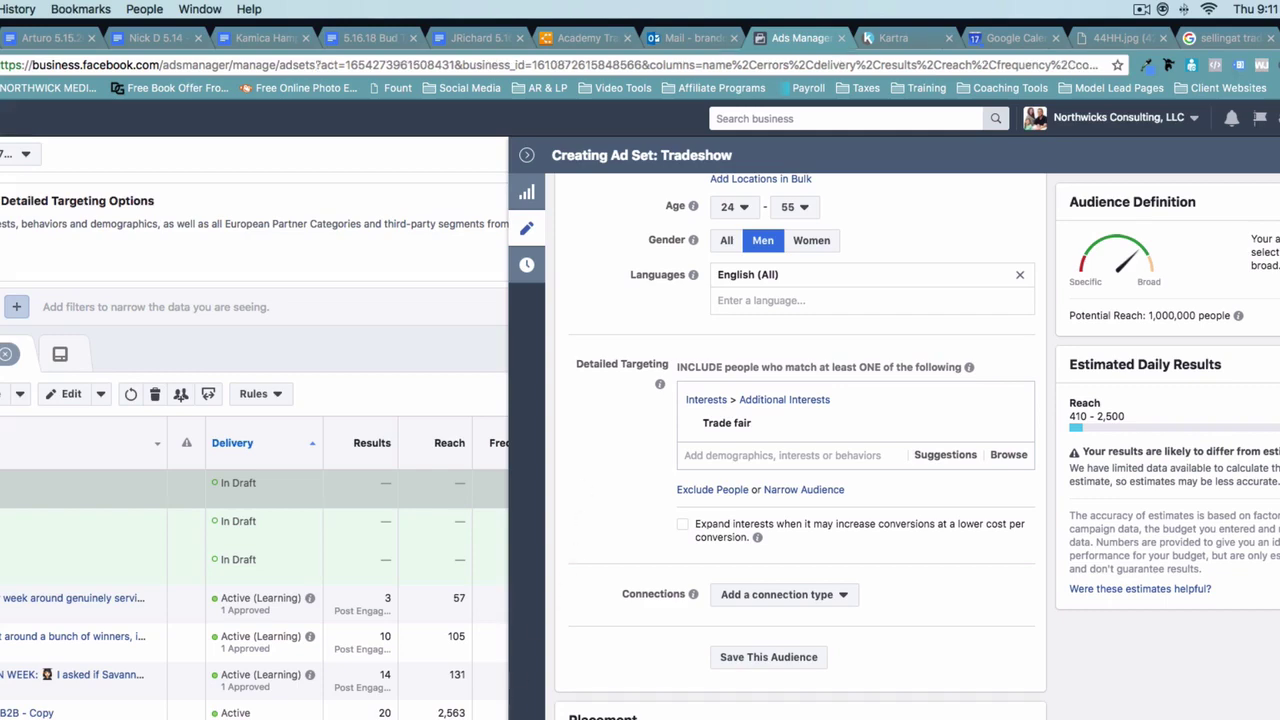
click(189, 355)
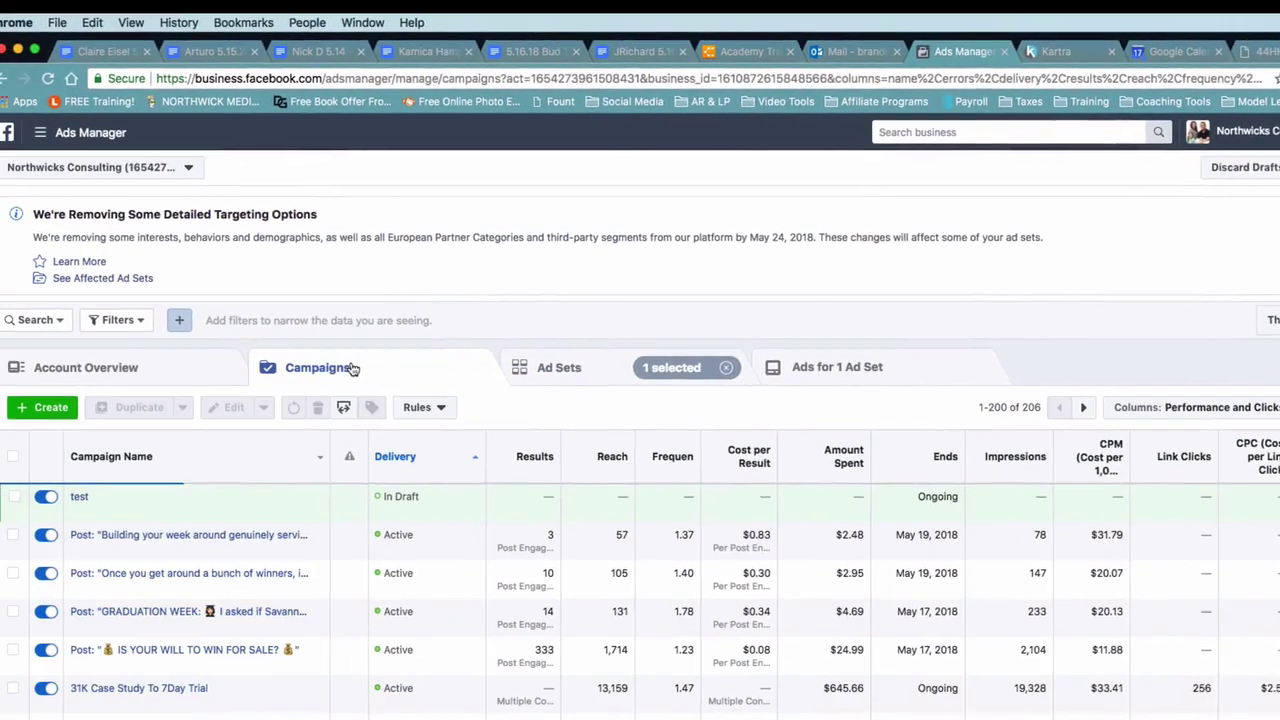
click(528, 86)
key(Return)
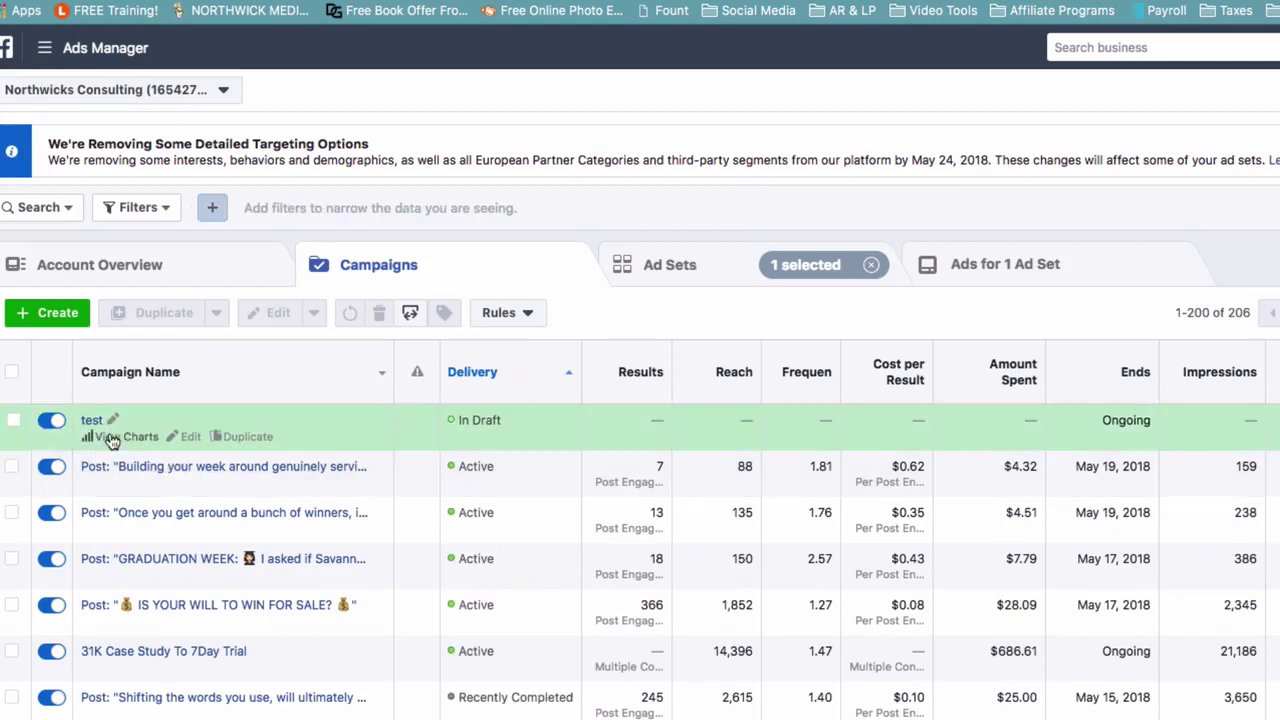
Step: Open the "test" campaign's ad sets and add "Small Business" and "Investopedia" to the selection alongside "Tradeshow"
click(92, 421)
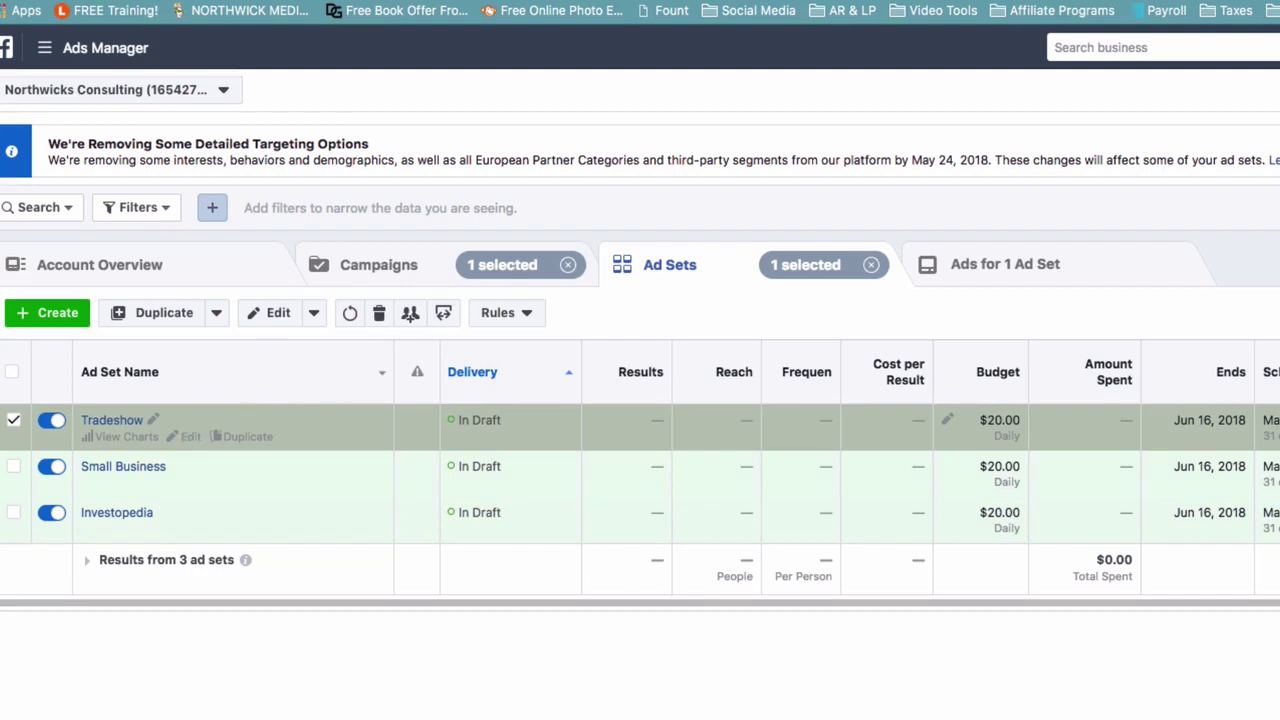
click(13, 466)
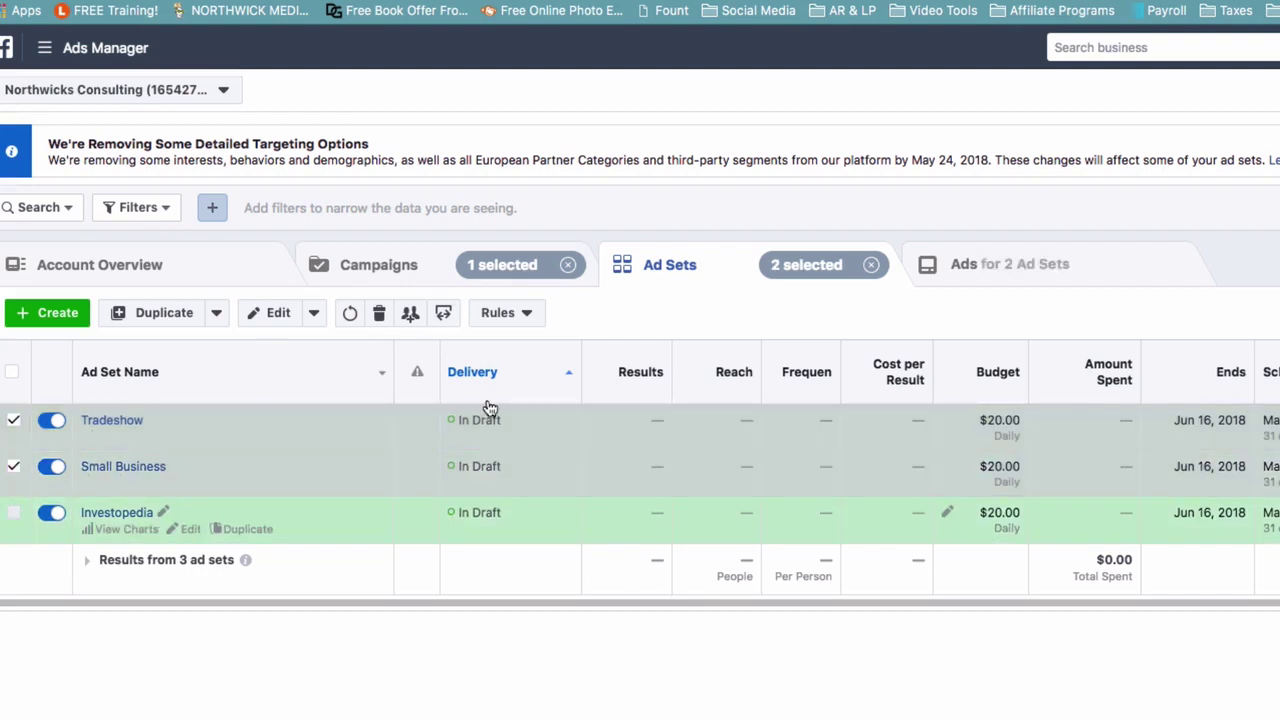
click(13, 512)
Step: Review the ads belonging to the three selected ad sets and compare them with the ad set list
click(998, 268)
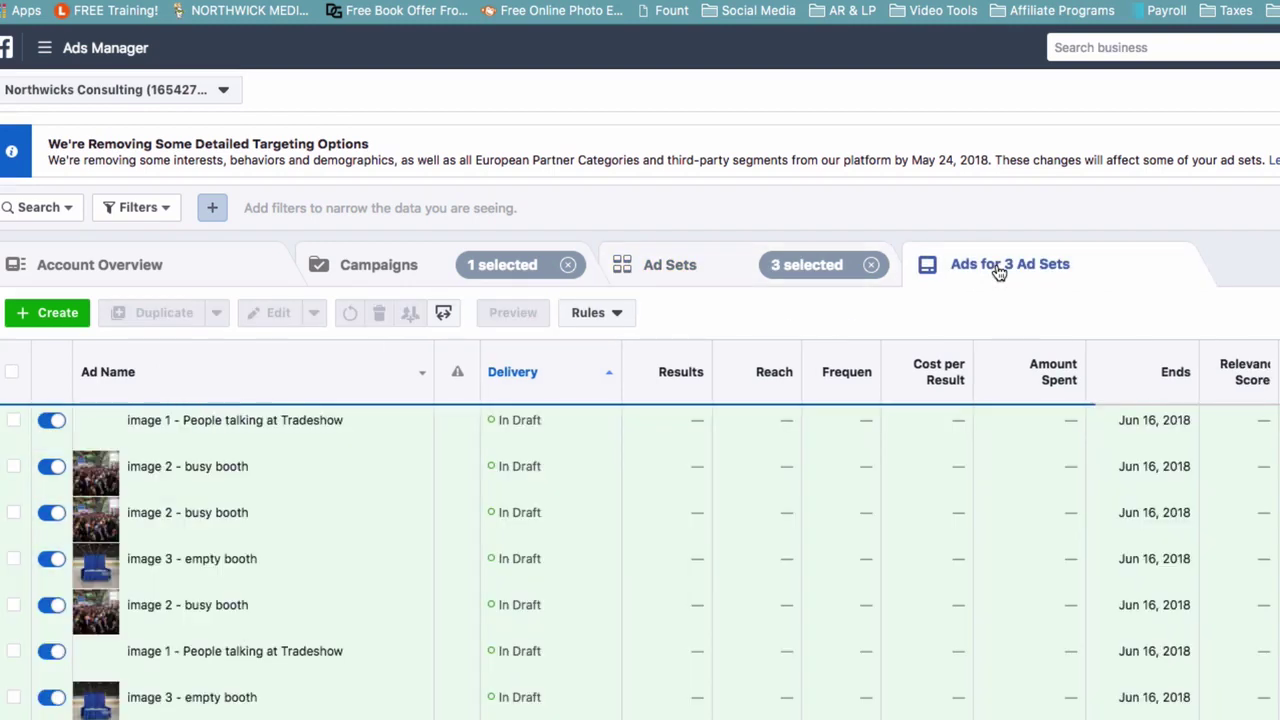
scroll(693, 443, down, 1)
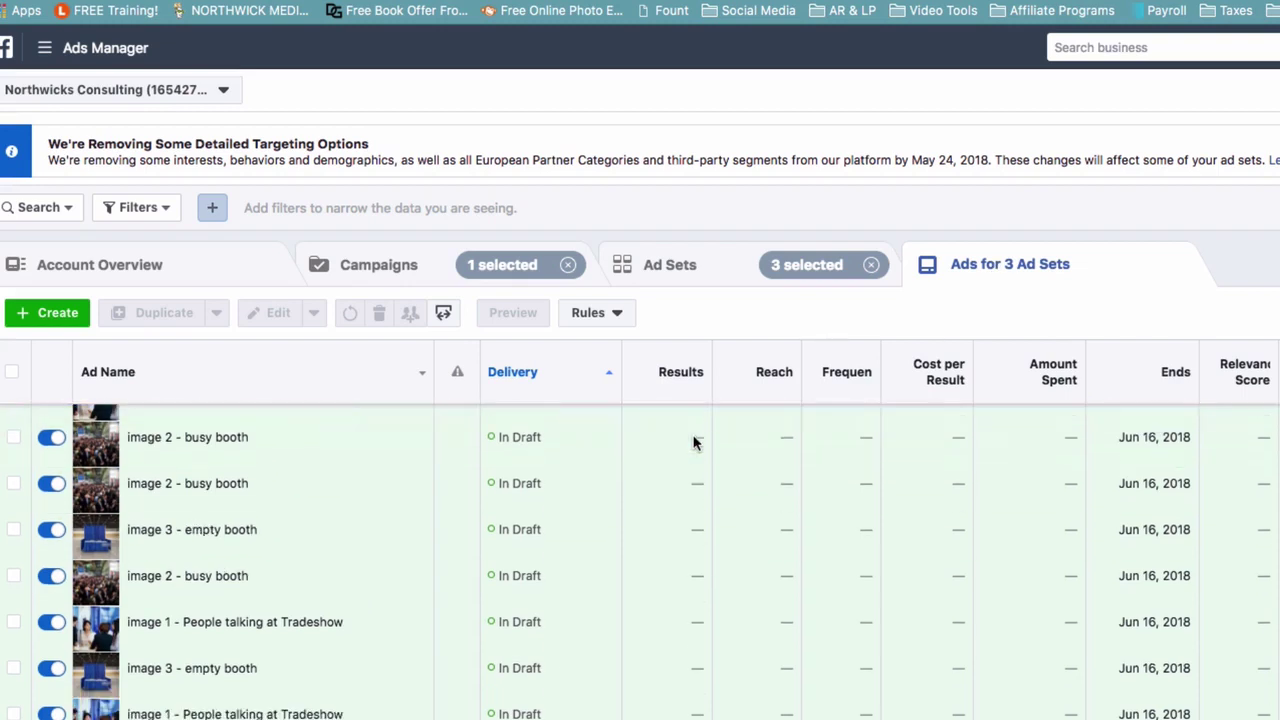
scroll(693, 443, up, 1)
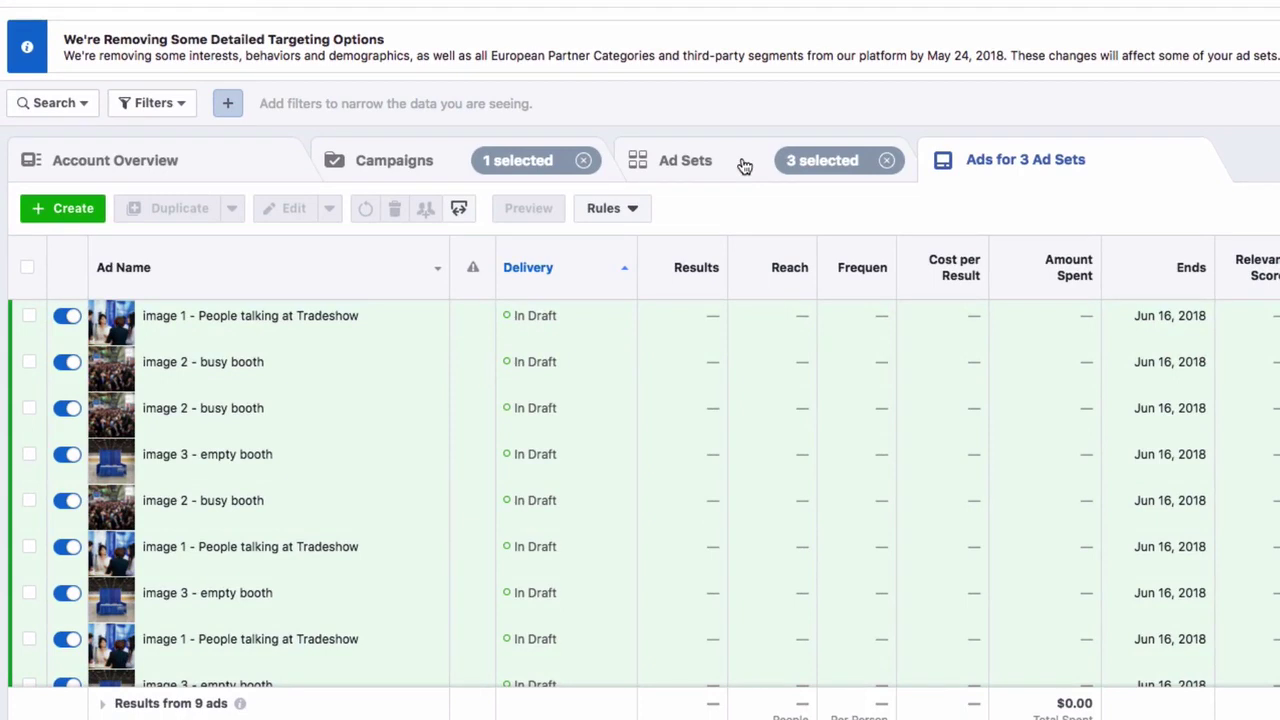
click(745, 166)
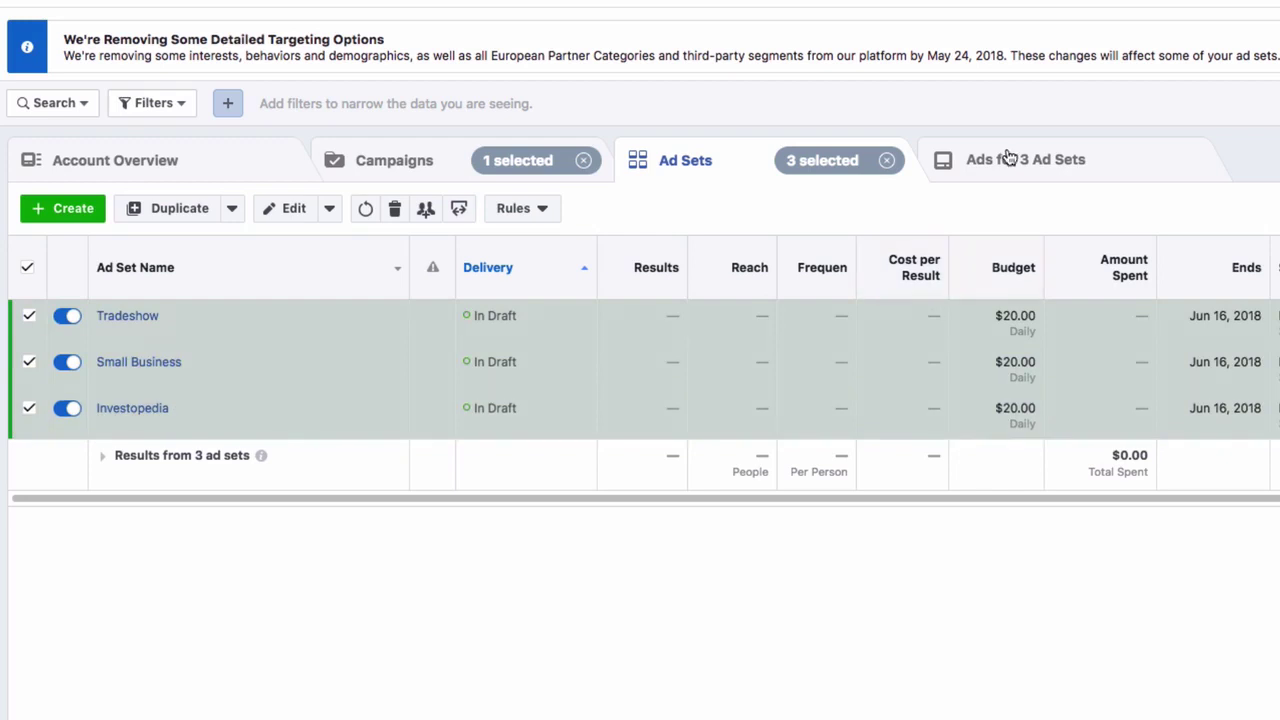
click(1010, 158)
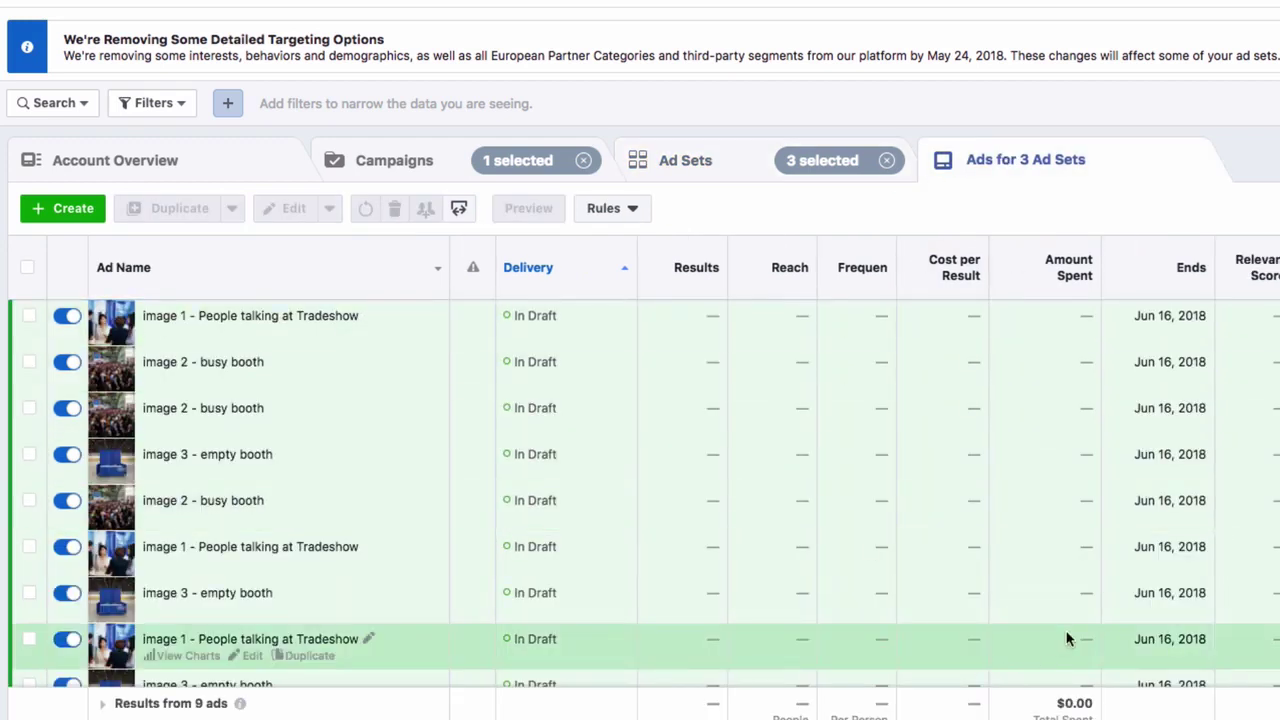